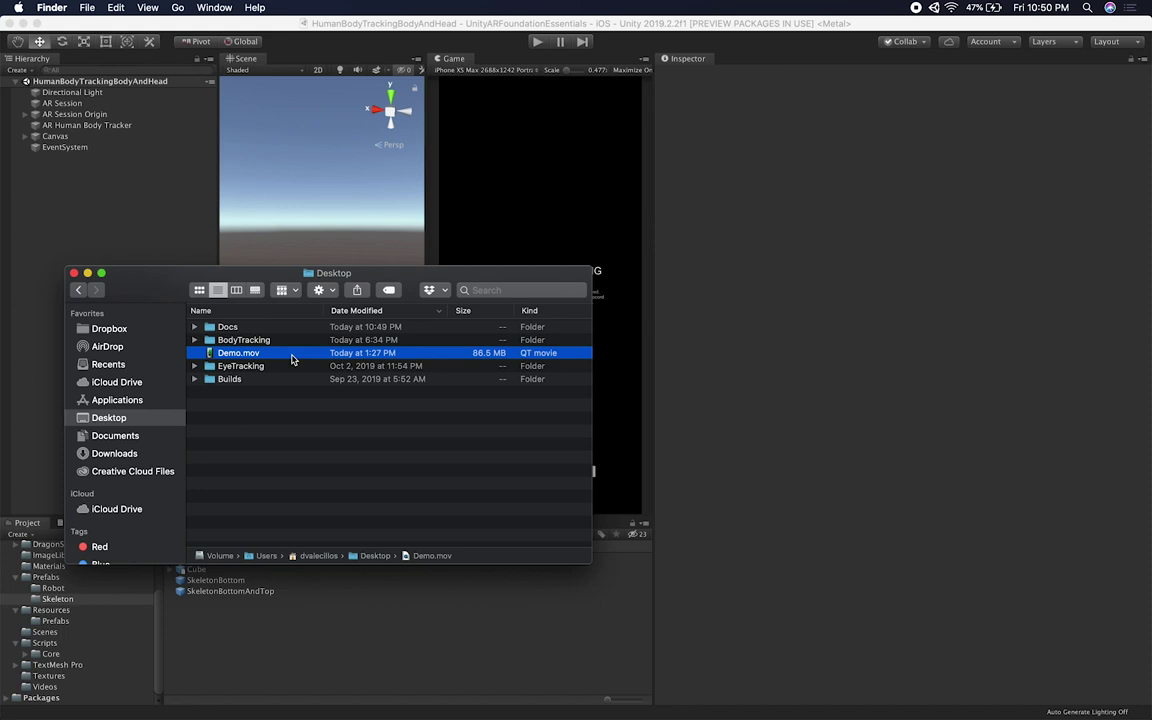
# Step: Preview the Demo.mov recording on the Desktop, and close the preview and the file browser window
pyautogui.press('space')
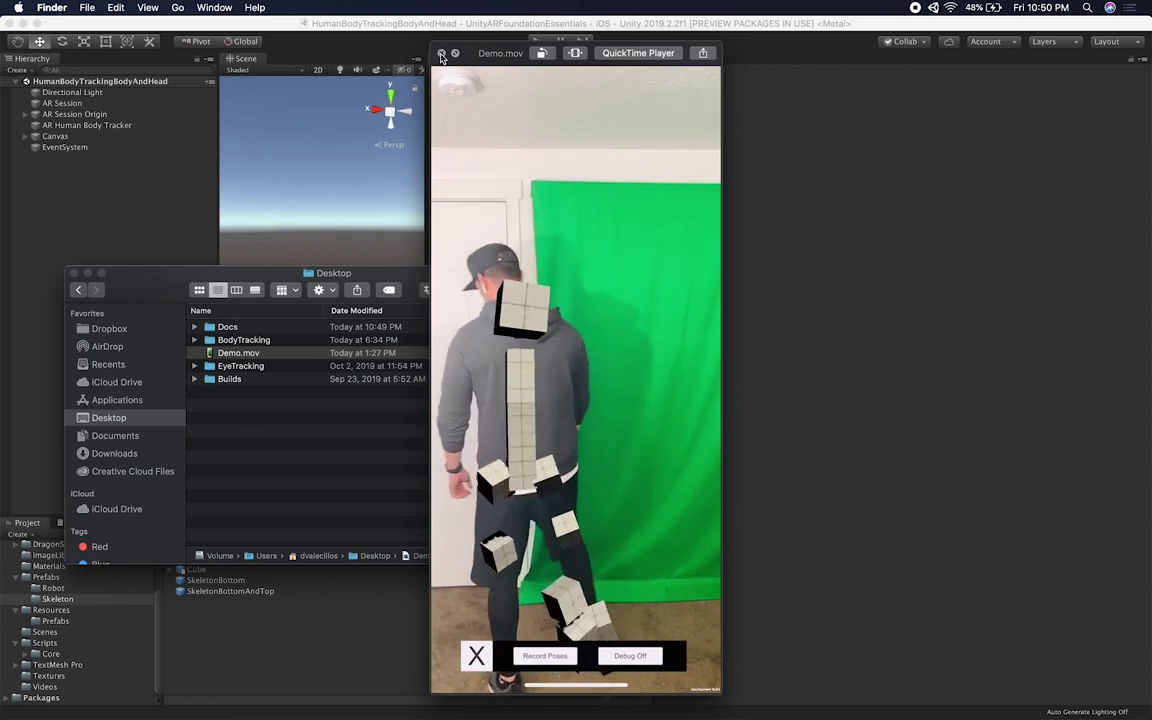
pyautogui.click(441, 54)
pyautogui.moveTo(134, 268); pyautogui.dragTo(216, 266)
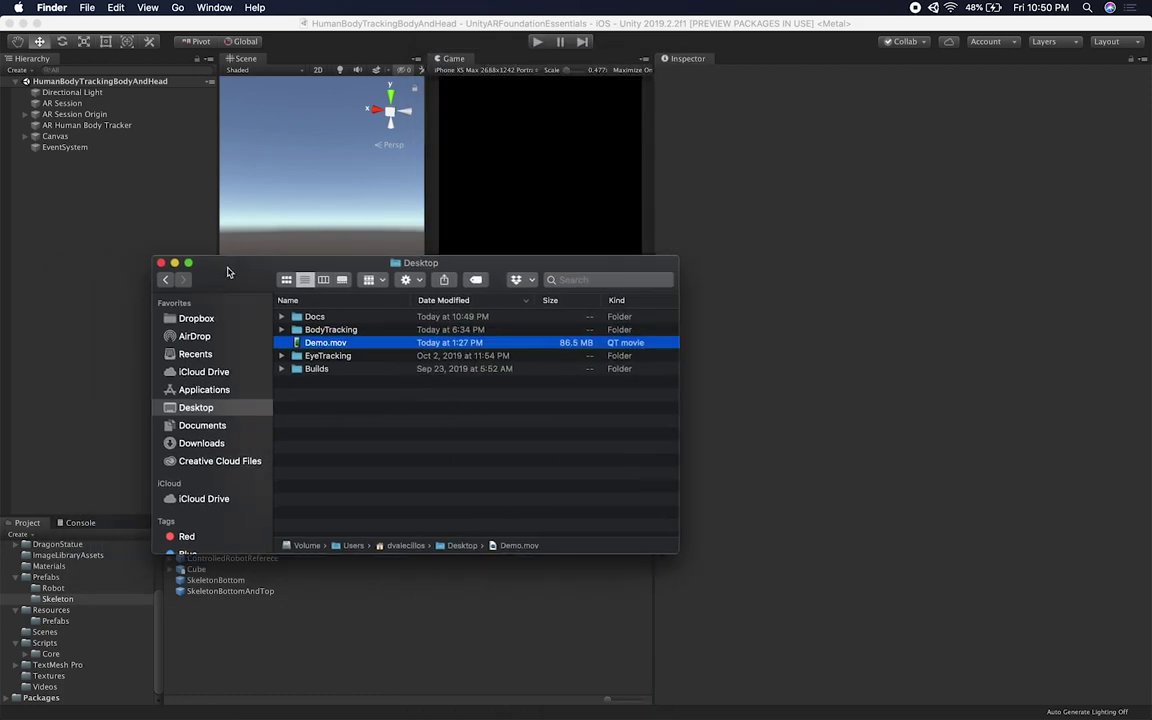
pyautogui.click(160, 262)
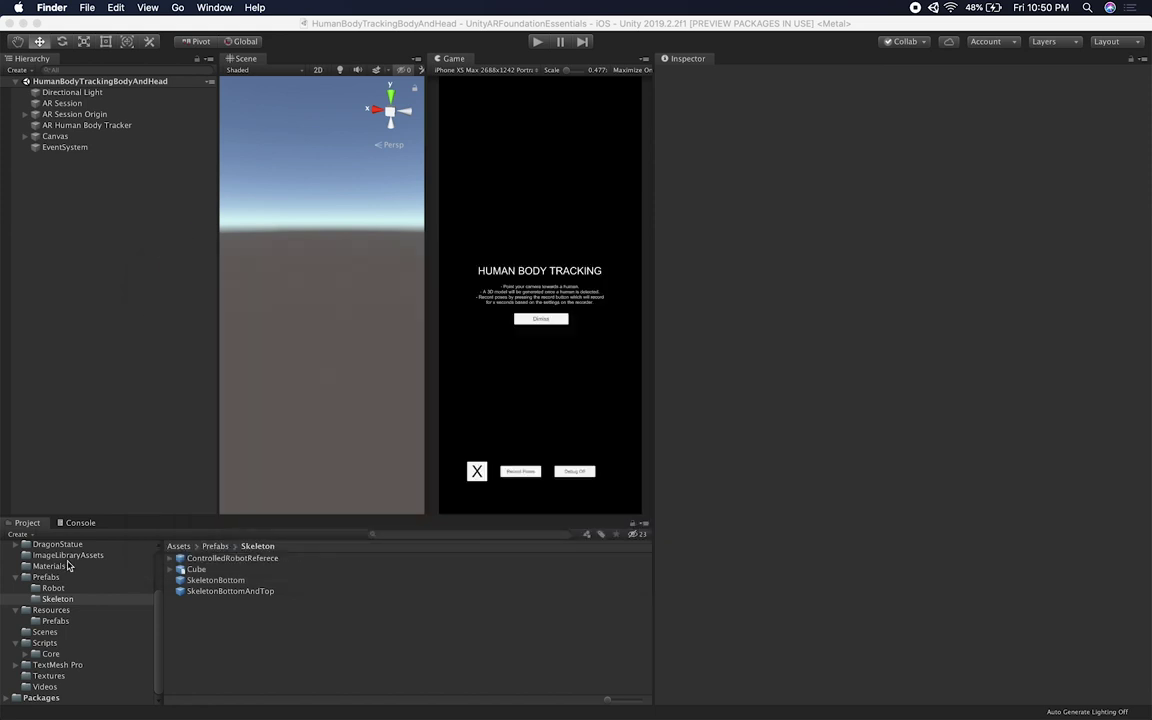
# Step: Duplicate the HumanBodyTrackingBodyAndHead scene in the project's Scenes folder
pyautogui.click(45, 632)
pyautogui.scroll(-5, 370, 645)
pyautogui.scroll(5, 370, 647)
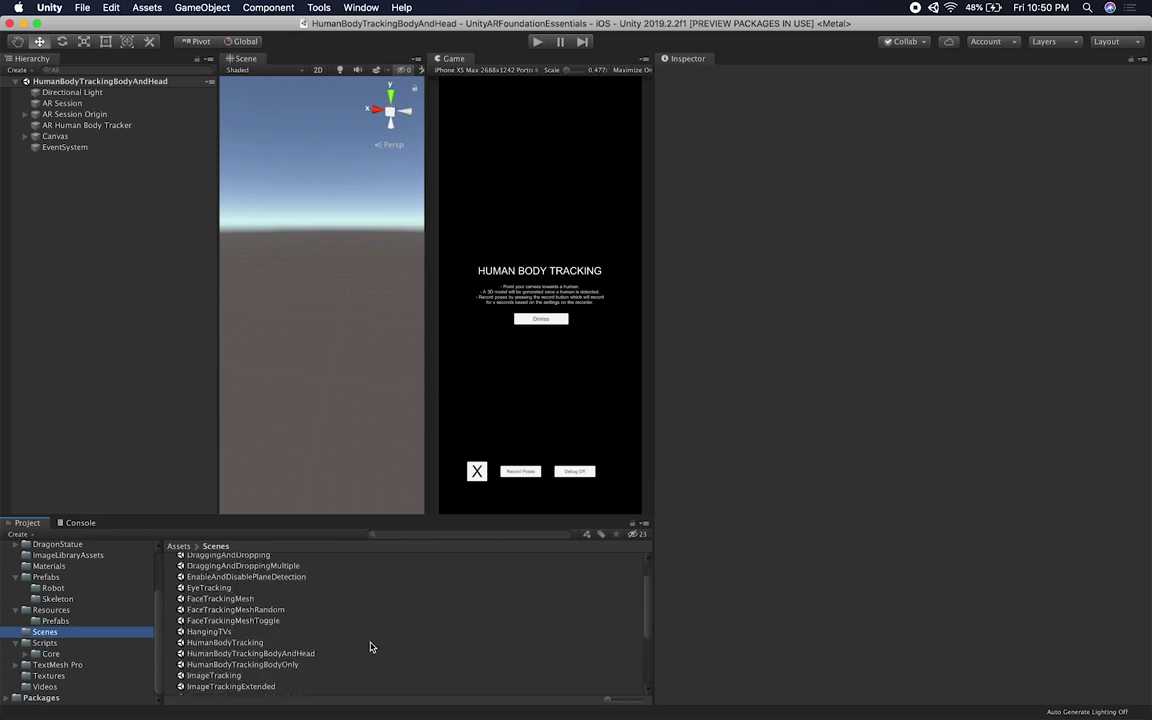
pyautogui.scroll(-3, 370, 645)
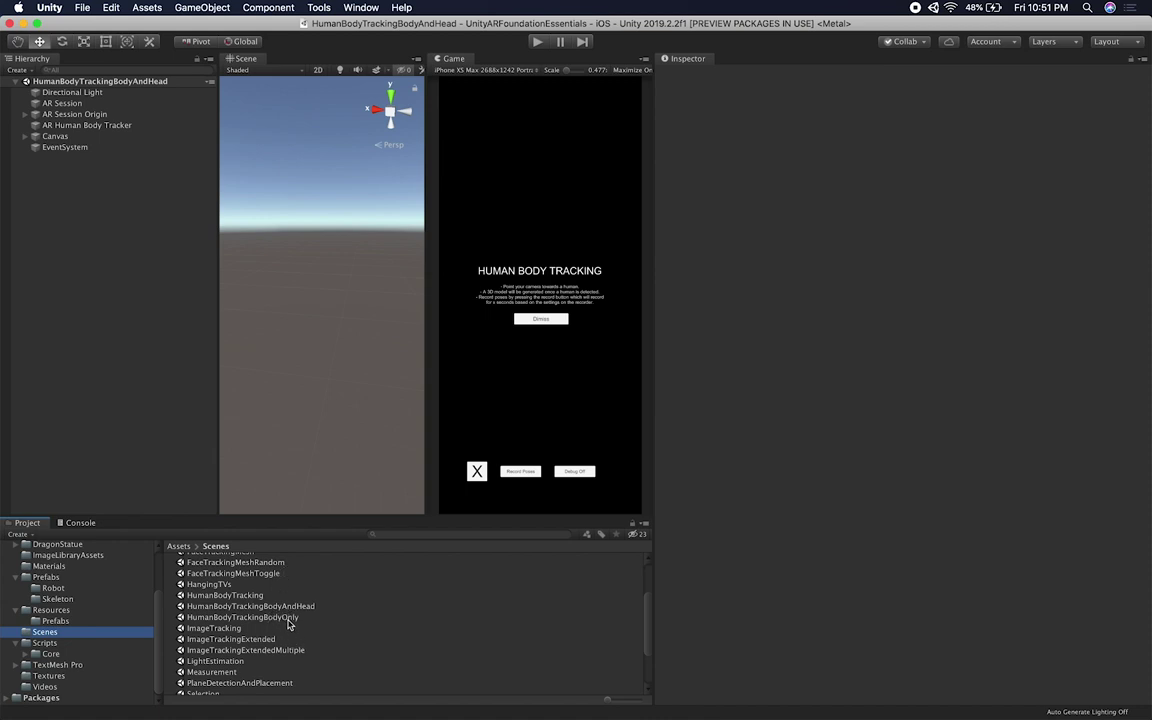
pyautogui.click(281, 608)
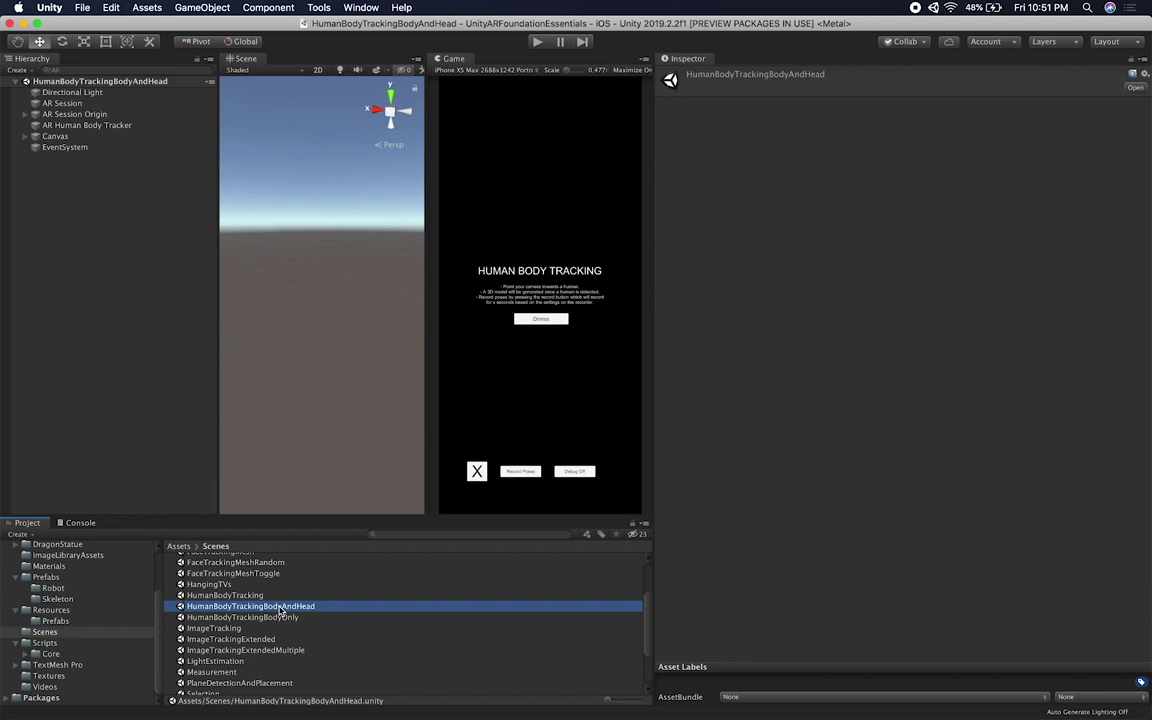
pyautogui.press('super+d')
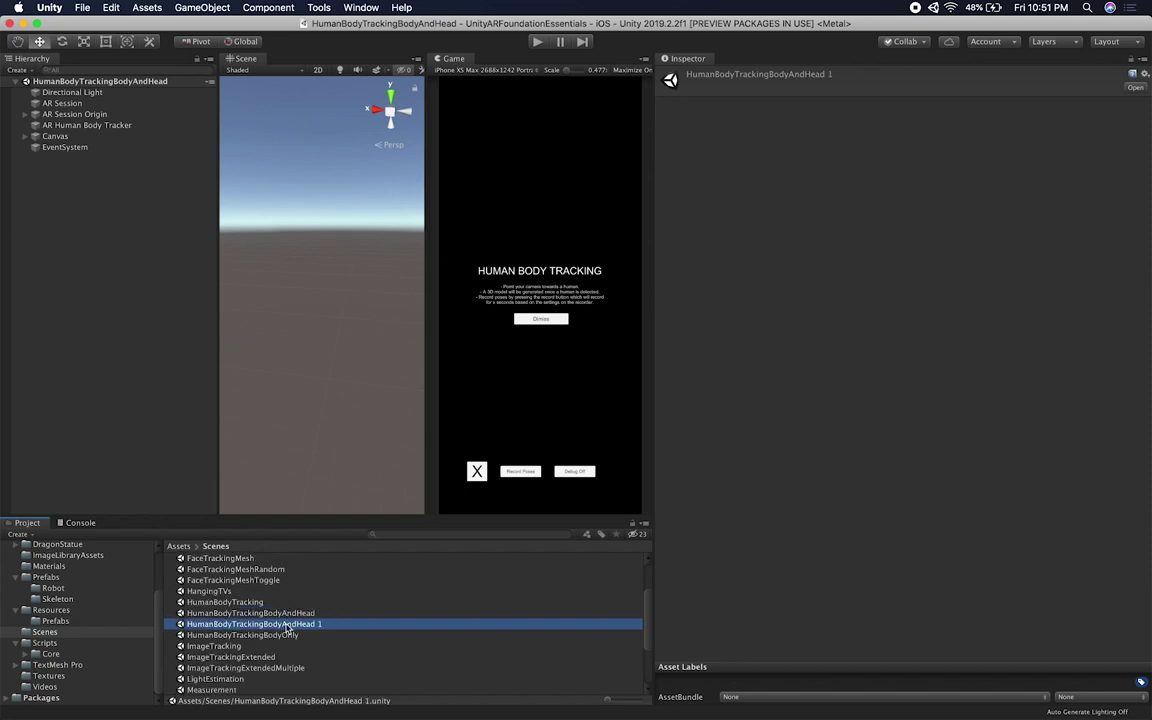
# Step: Rename the duplicated scene to HumanBodyTrackingBodyFull and open it
pyautogui.click(287, 627)
pyautogui.click(282, 625)
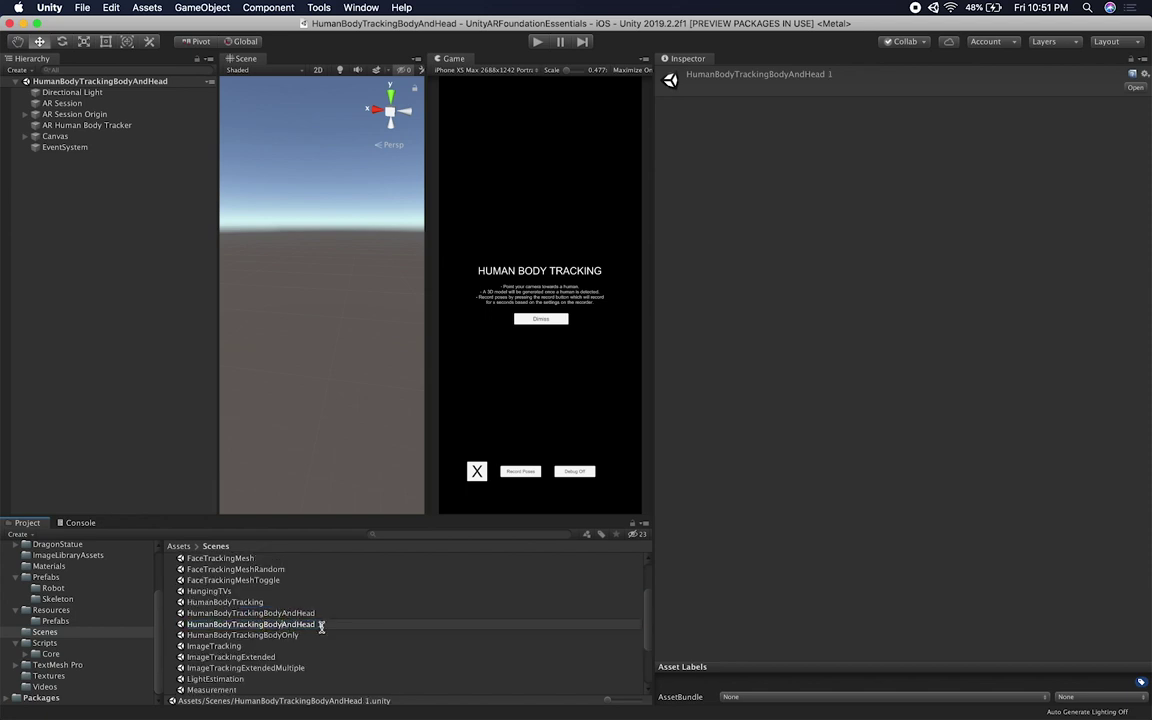
pyautogui.keyDown('shift'); pyautogui.click(322, 627); pyautogui.keyUp('shift')
pyautogui.write('Full')
pyautogui.press('Return')
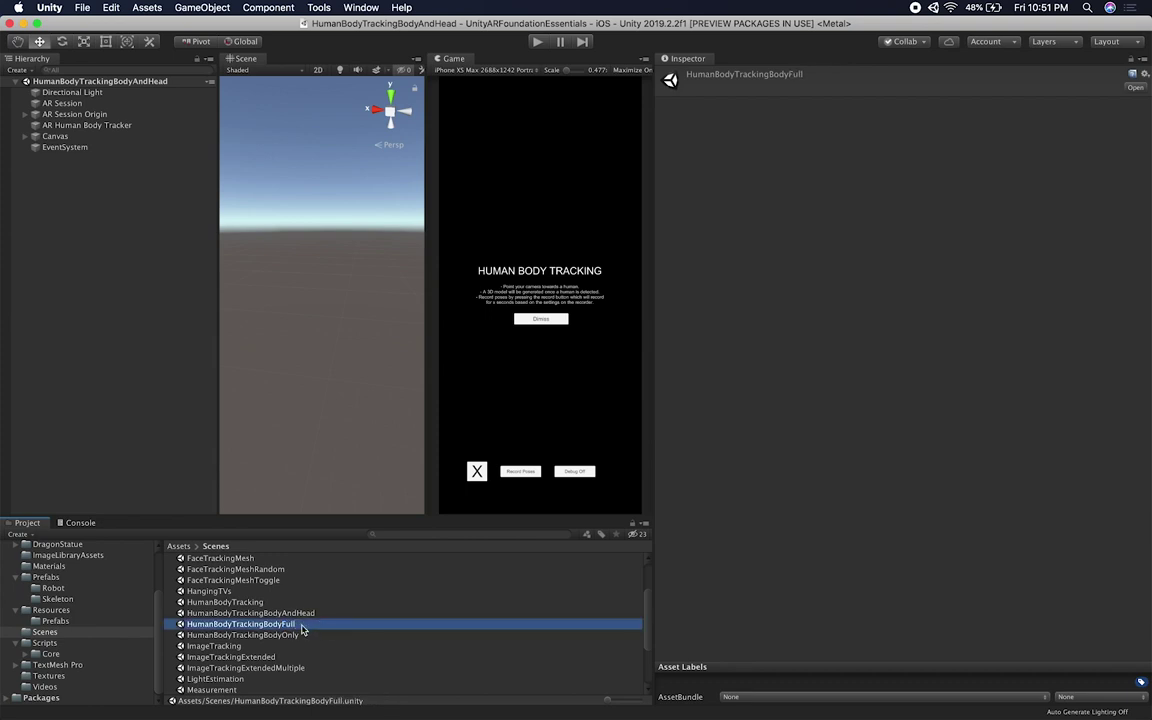
pyautogui.doubleClick(295, 628)
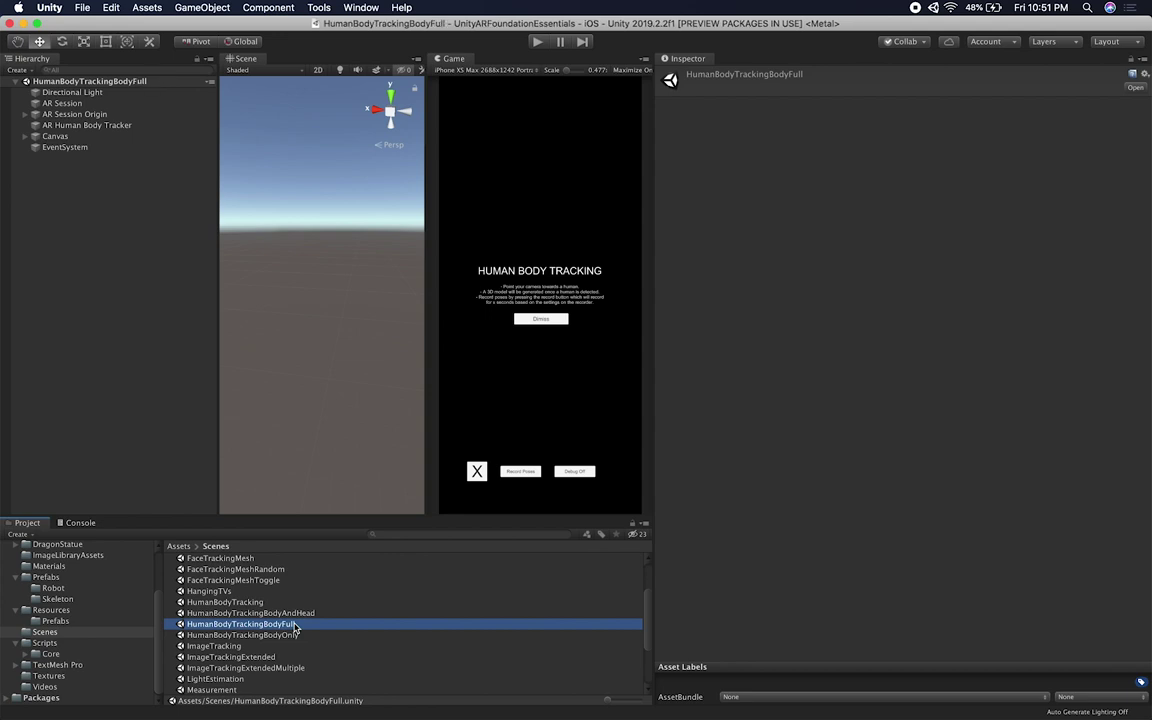
# Step: Include HumanBodyTrackingBodyFull in the iOS build scenes and exclude HumanBodyTrackingBodyAndHead
pyautogui.click(79, 7)
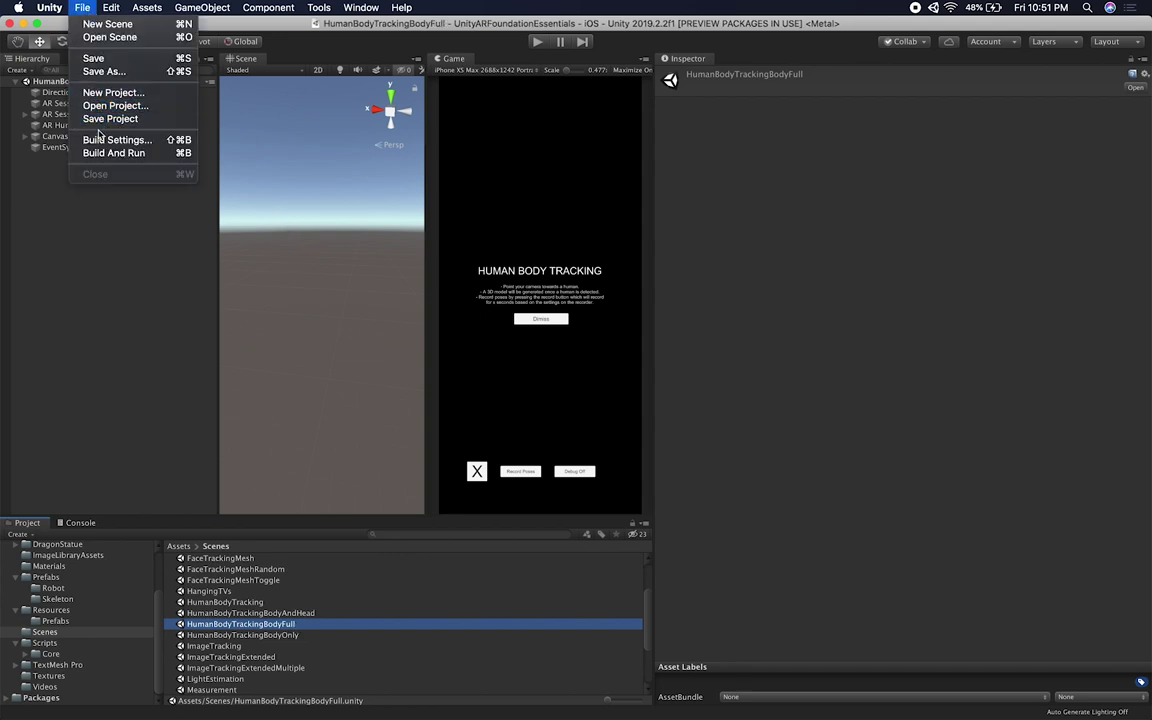
pyautogui.press('Return')
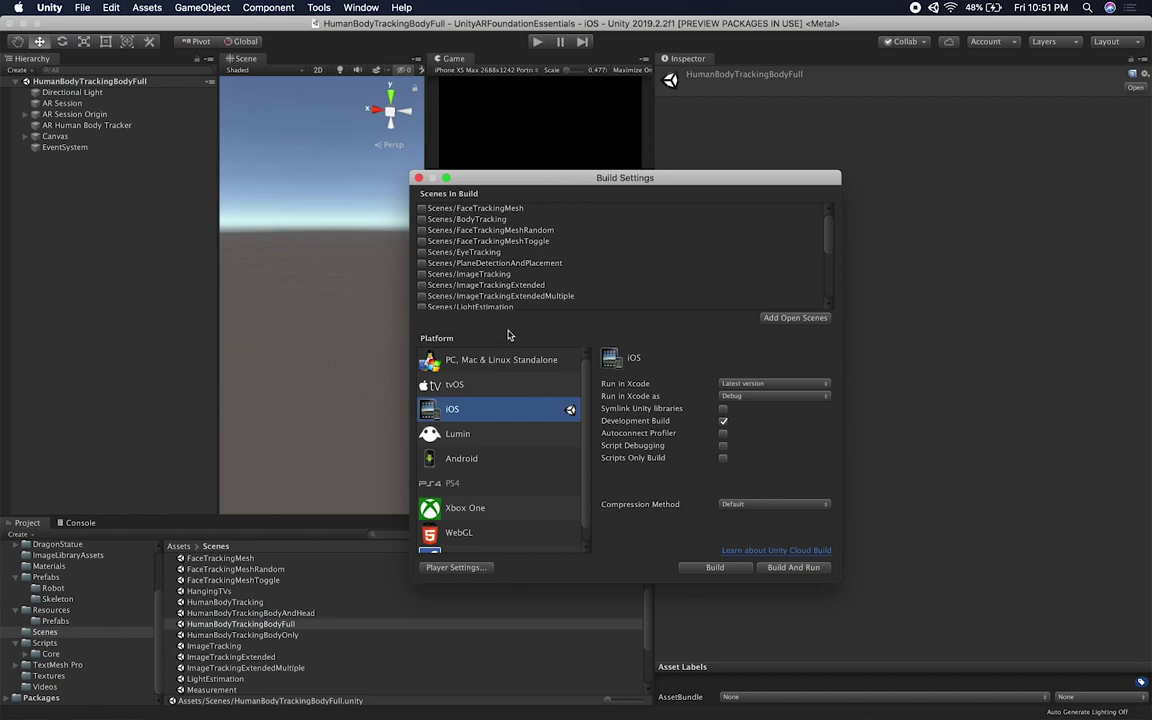
pyautogui.scroll(-10, 560, 250)
pyautogui.scroll(-1, 676, 287)
pyautogui.click(423, 293)
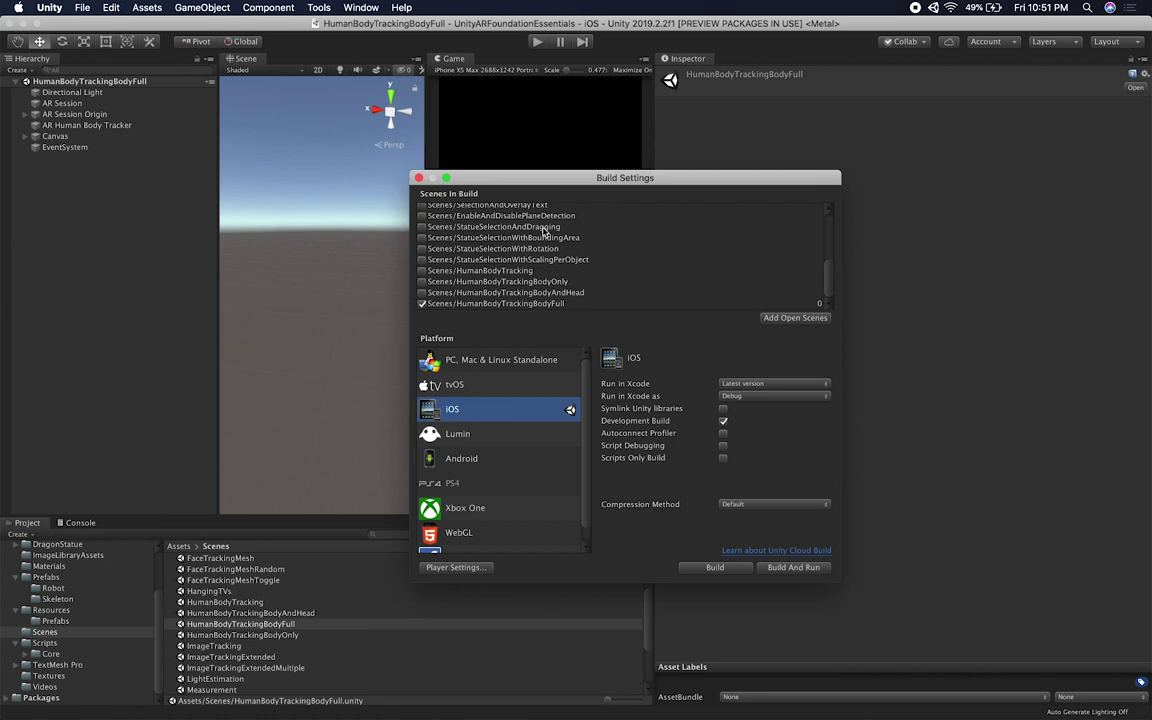
pyautogui.click(419, 178)
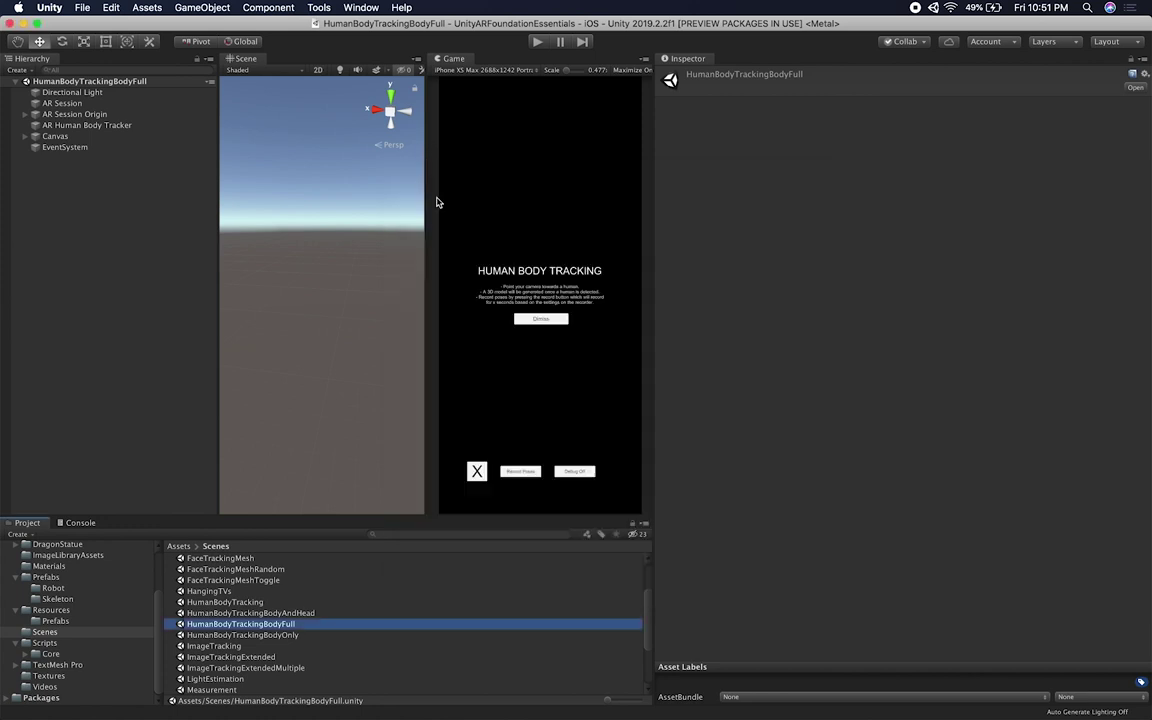
pyautogui.click(151, 296)
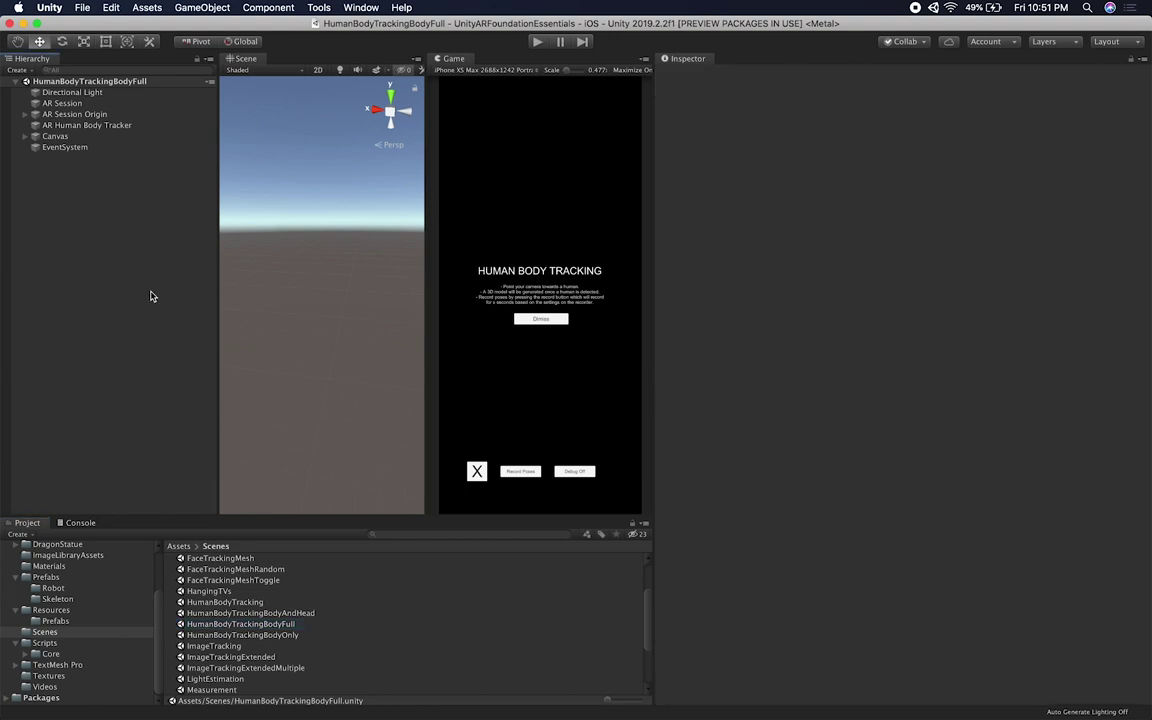
# Step: Add the SkeletonBottom and SkeletonBottomAndTop prefabs to the scene, moving SkeletonBottomAndTop along X to about -0.523
pyautogui.click(58, 599)
pyautogui.moveTo(183, 592); pyautogui.dragTo(222, 611)
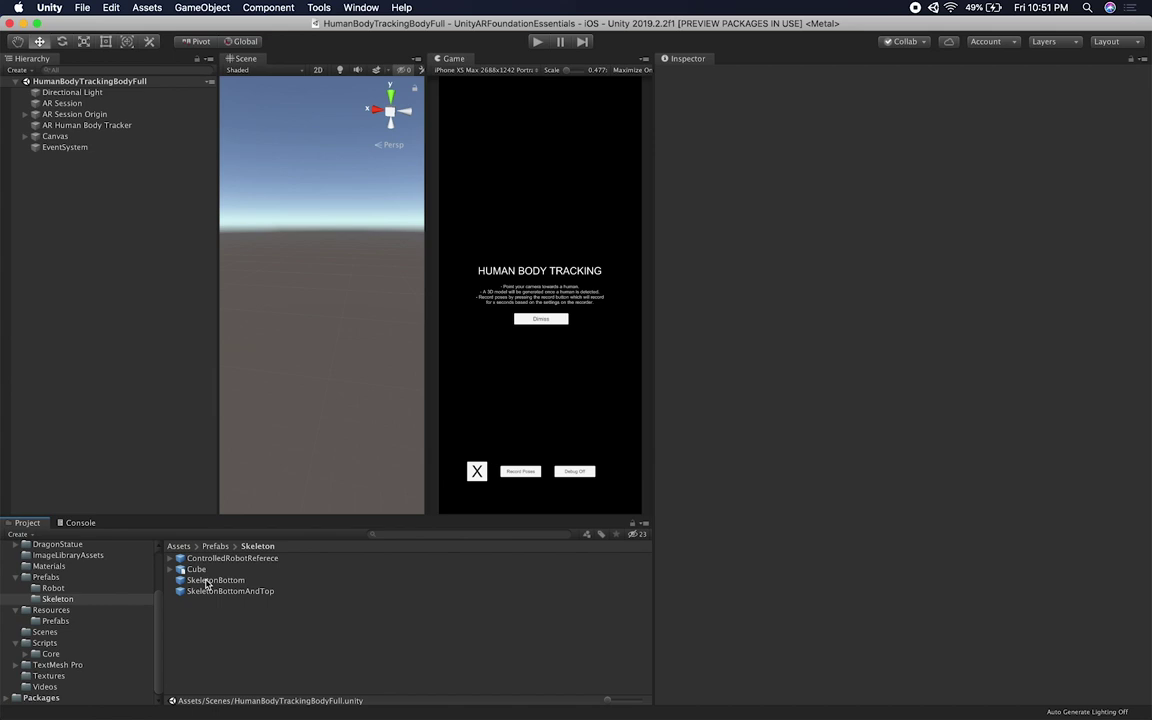
pyautogui.click(207, 583)
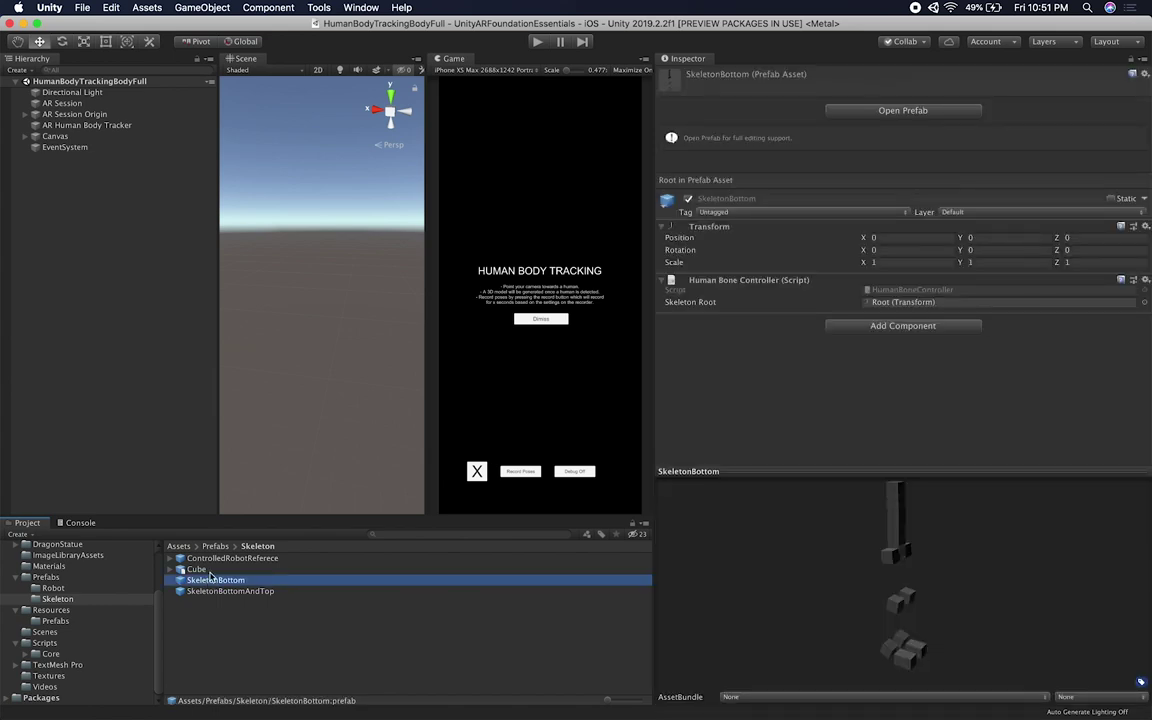
pyautogui.moveTo(207, 583); pyautogui.dragTo(203, 406)
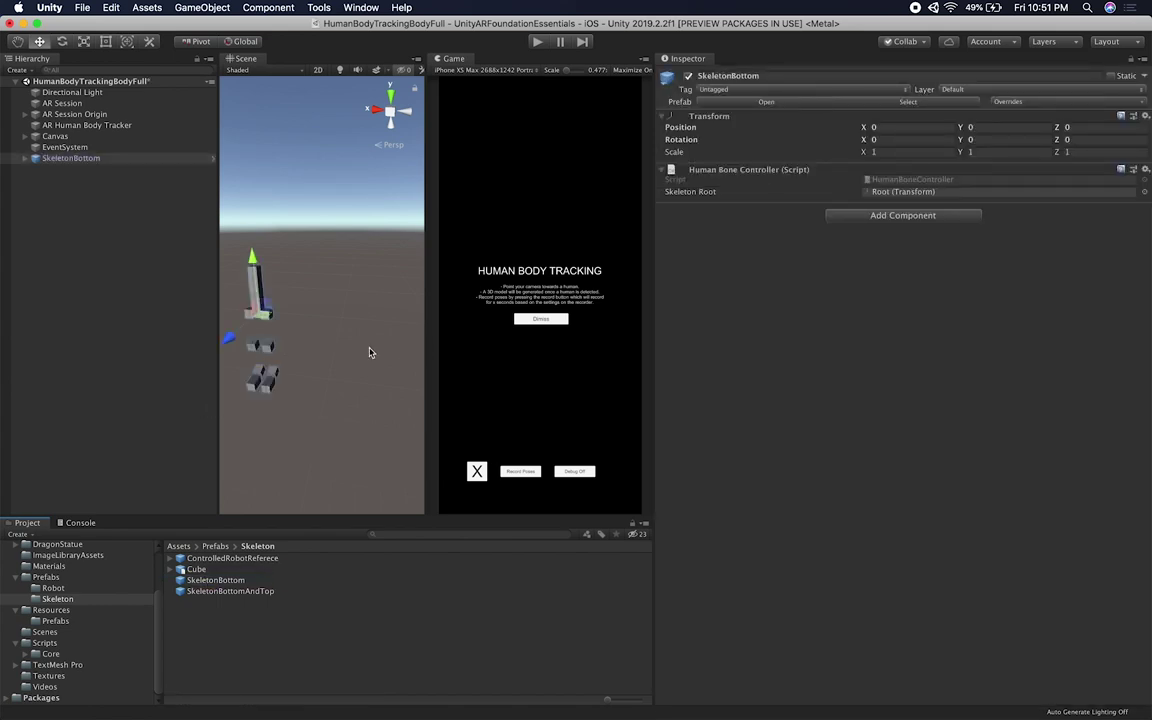
pyautogui.moveTo(219, 346); pyautogui.dragTo(182, 346)
pyautogui.moveTo(266, 325); pyautogui.dragTo(354, 324, button='middle')
pyautogui.keyDown('alt'); pyautogui.moveTo(280, 325); pyautogui.dragTo(244, 328); pyautogui.keyUp('alt')
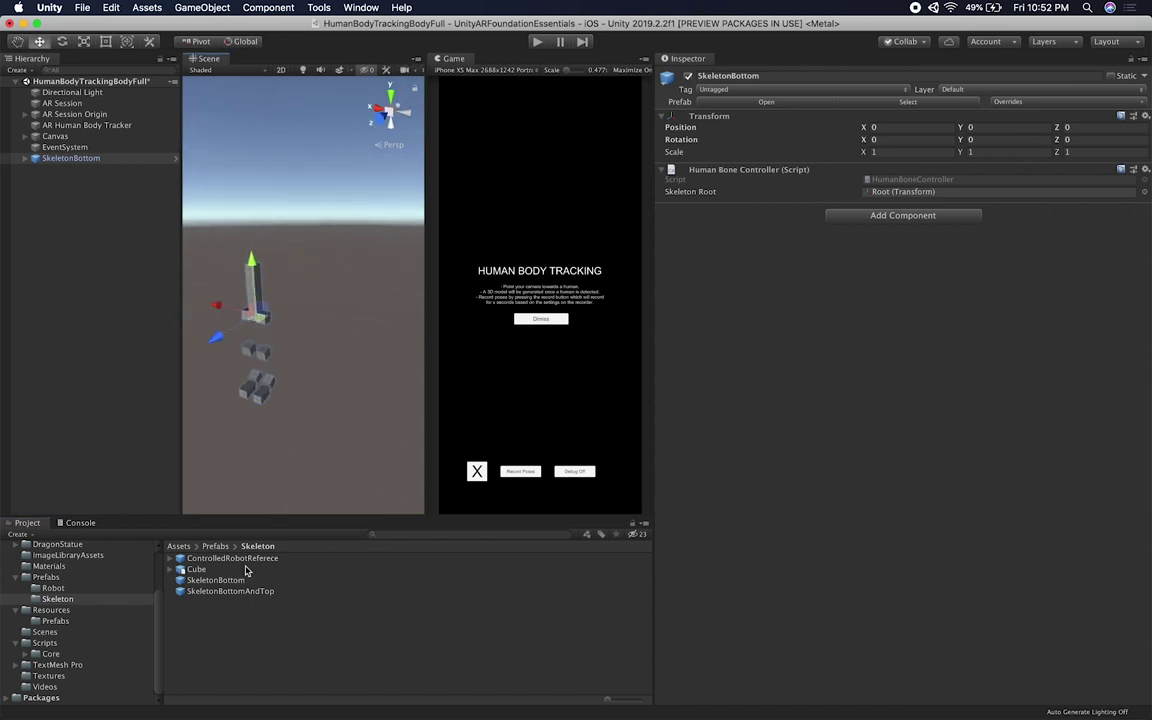
pyautogui.moveTo(235, 591); pyautogui.dragTo(178, 447)
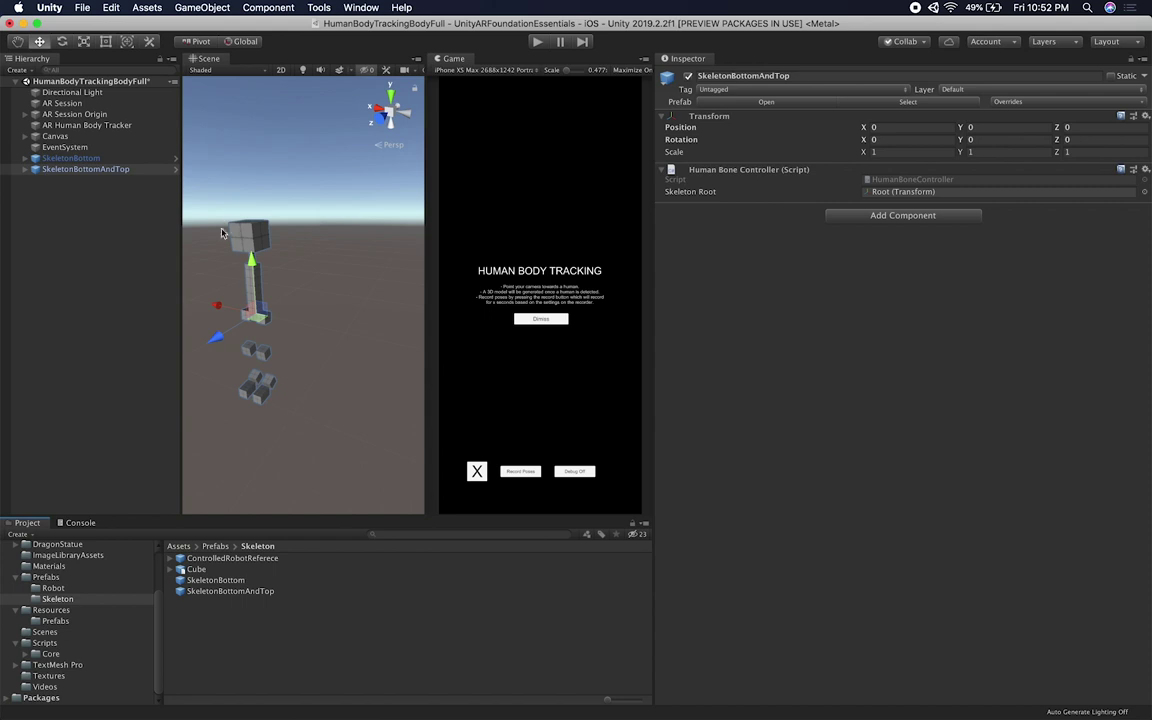
pyautogui.moveTo(218, 305); pyautogui.dragTo(348, 297)
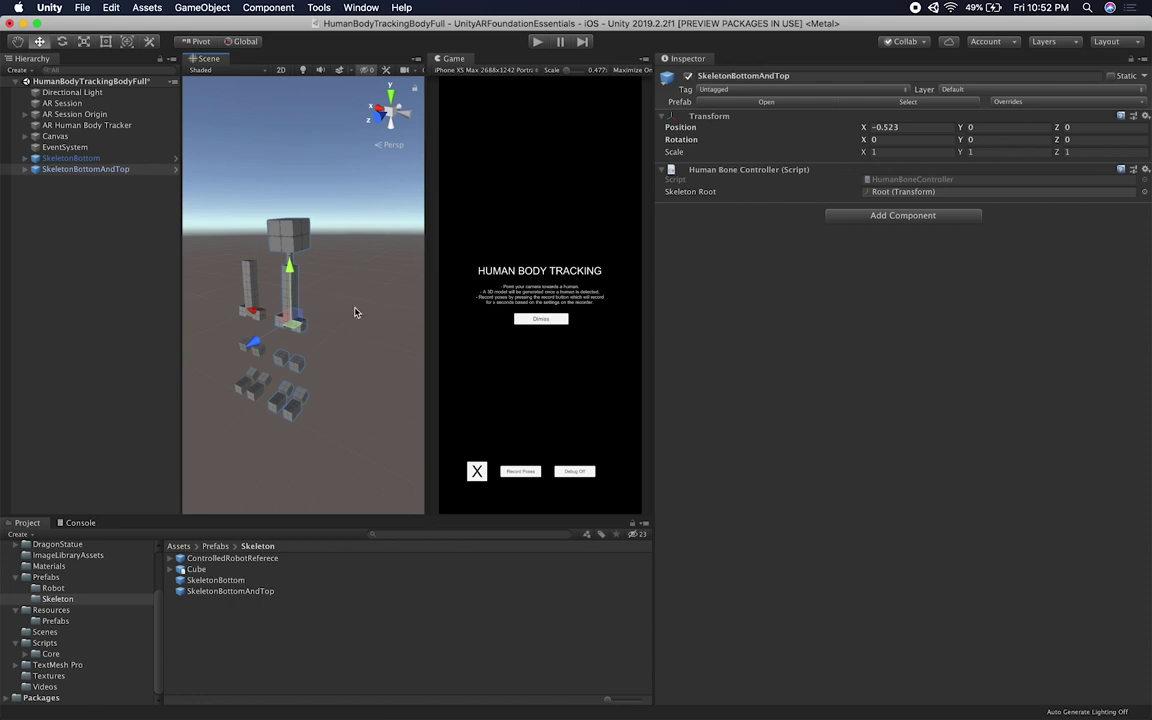
# Step: Duplicate SkeletonBottomAndTop in the scene and rename the copy SkeletonBottomFull
pyautogui.press('super+d')
pyautogui.press('Return')
pyautogui.click(100, 180)
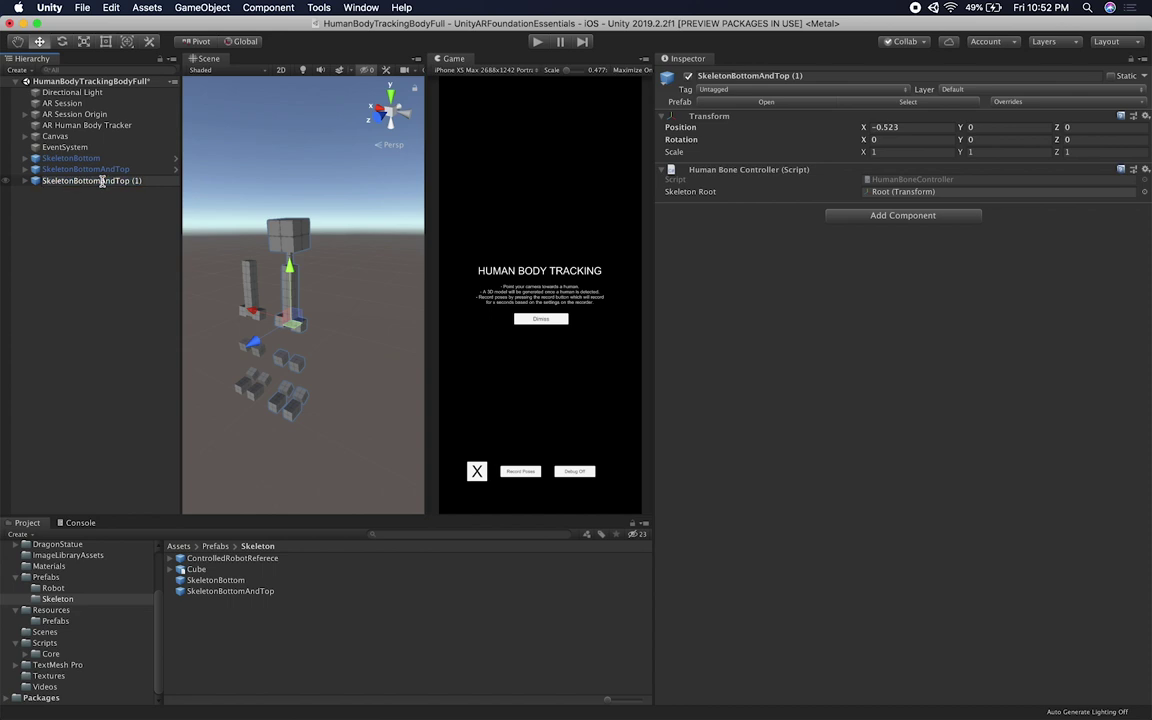
pyautogui.press('shift+super+Right')
pyautogui.write('Full')
pyautogui.press('Return')
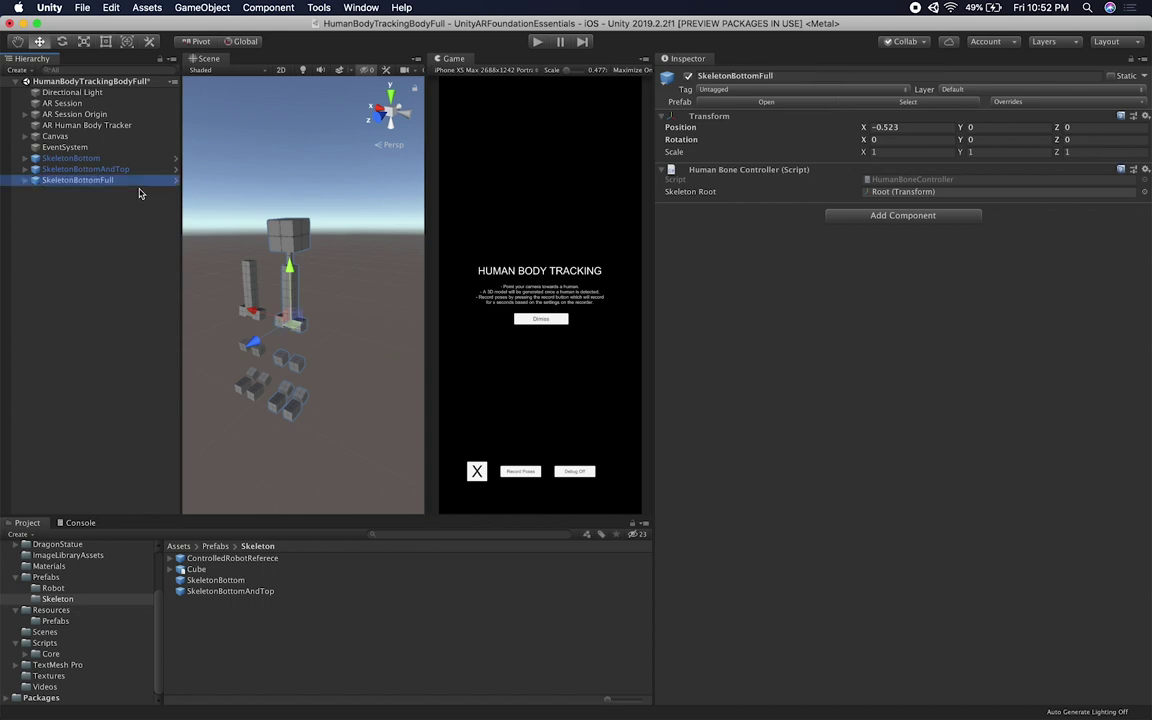
# Step: Delete SkeletonBottom and SkeletonBottomAndTop from the scene
pyautogui.press('Up')
pyautogui.keyDown('shift'); pyautogui.click(97, 160); pyautogui.keyUp('shift')
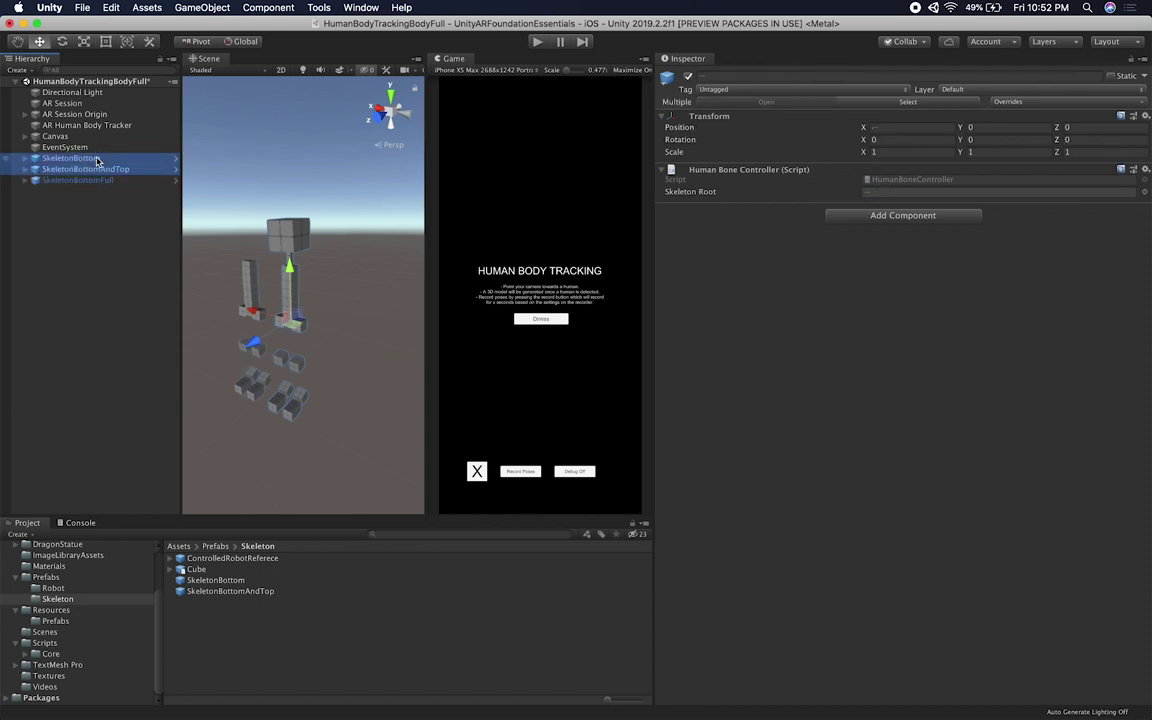
pyautogui.press('super+BackSpace')
# Step: Unpack SkeletonBottomFull completely and save it as a new prefab in the Prefabs/Skeleton folder
pyautogui.click(97, 160)
pyautogui.rightClick(97, 160)
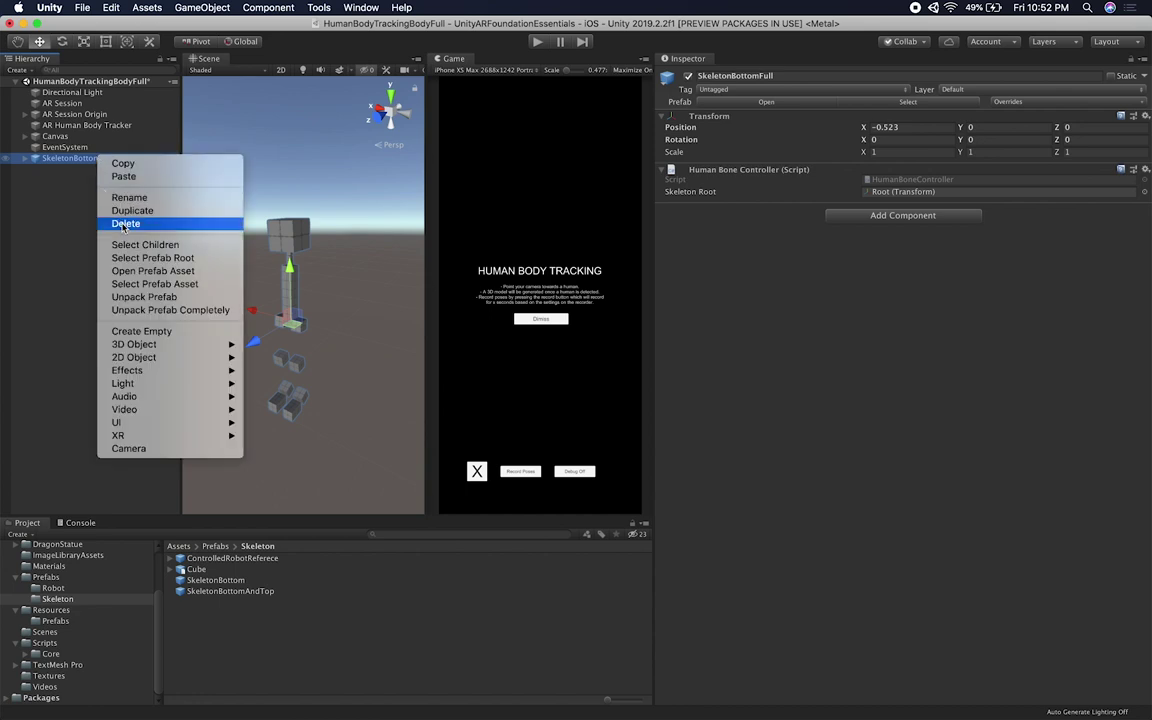
pyautogui.click(137, 311)
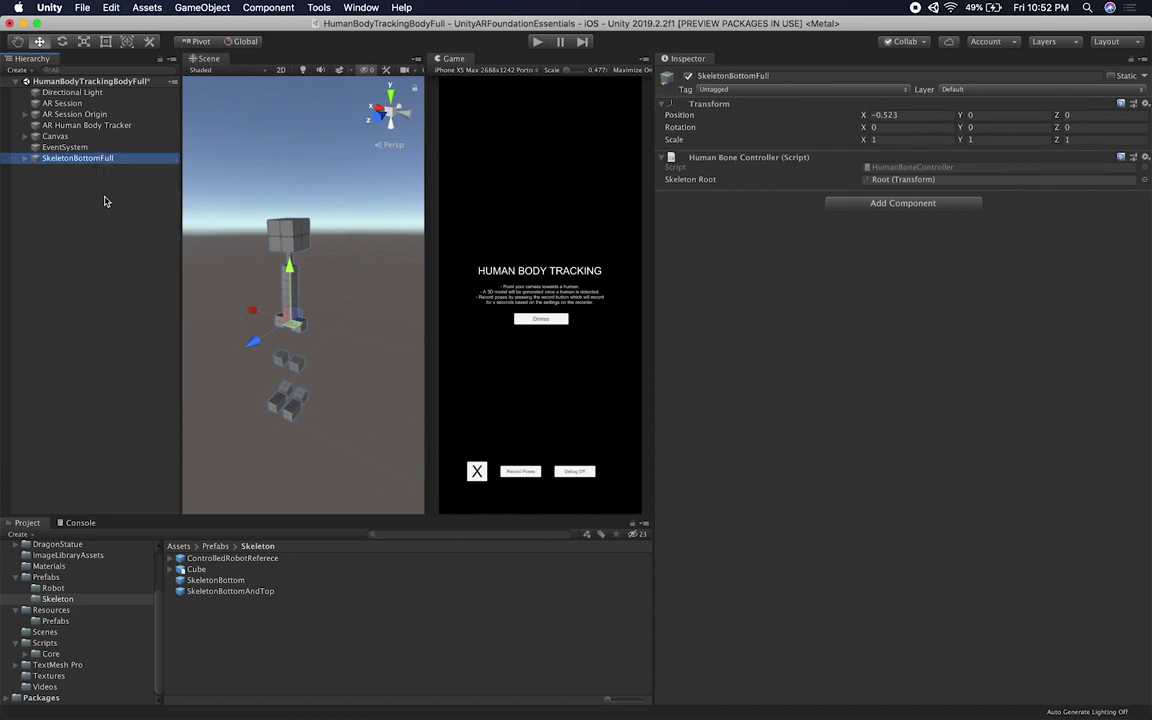
pyautogui.moveTo(106, 163); pyautogui.dragTo(237, 600)
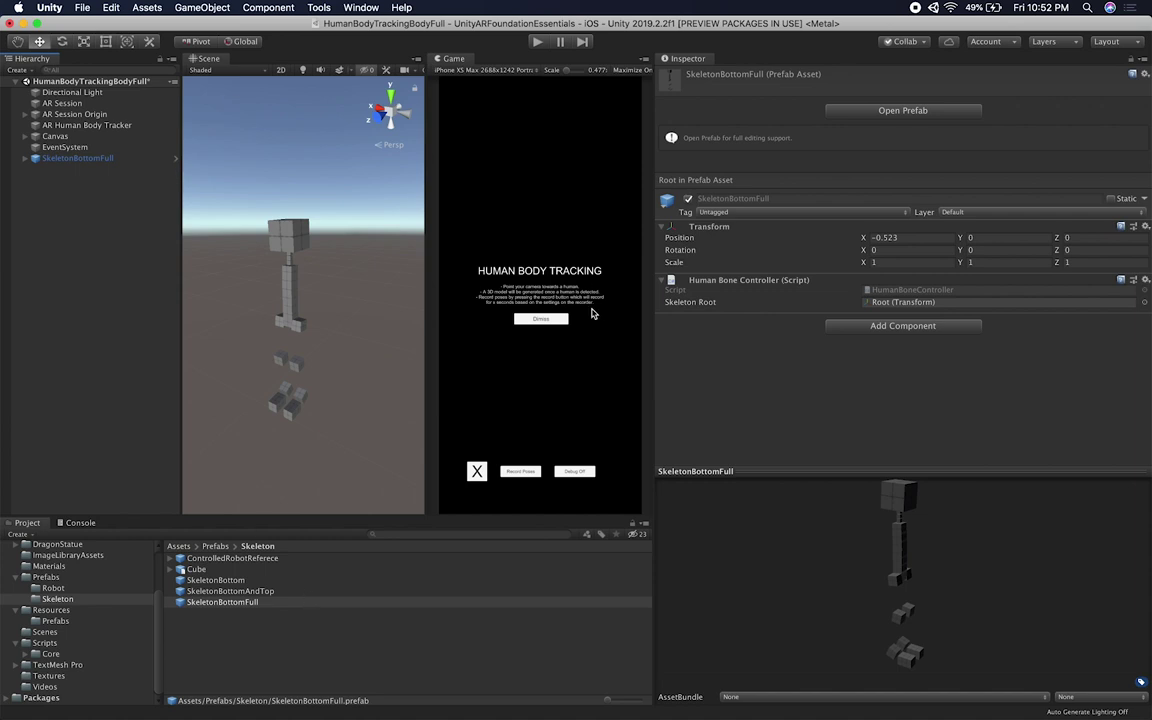
# Step: Widen the Scene view and the Hierarchy, and bring the skeleton into a closer angled view
pyautogui.moveTo(652, 313); pyautogui.dragTo(902, 337)
pyautogui.moveTo(590, 346); pyautogui.dragTo(641, 345)
pyautogui.scroll(5, 527, 332)
pyautogui.scroll(-3, 527, 332)
pyautogui.keyDown('alt'); pyautogui.moveTo(535, 329); pyautogui.dragTo(440, 285); pyautogui.keyUp('alt')
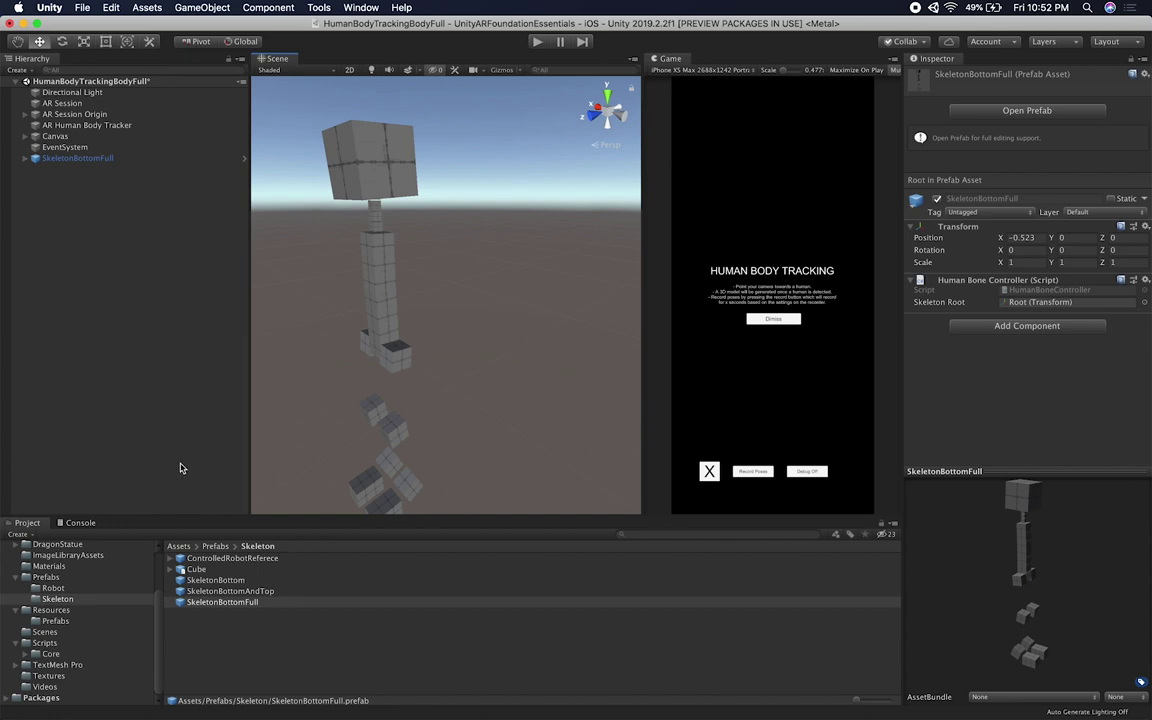
# Step: Add the ControlledRobot prefab from the Prefabs/Robot folder to the scene, listed directly above SkeletonBottomFull
pyautogui.click(66, 589)
pyautogui.scroll(-3, 250, 630)
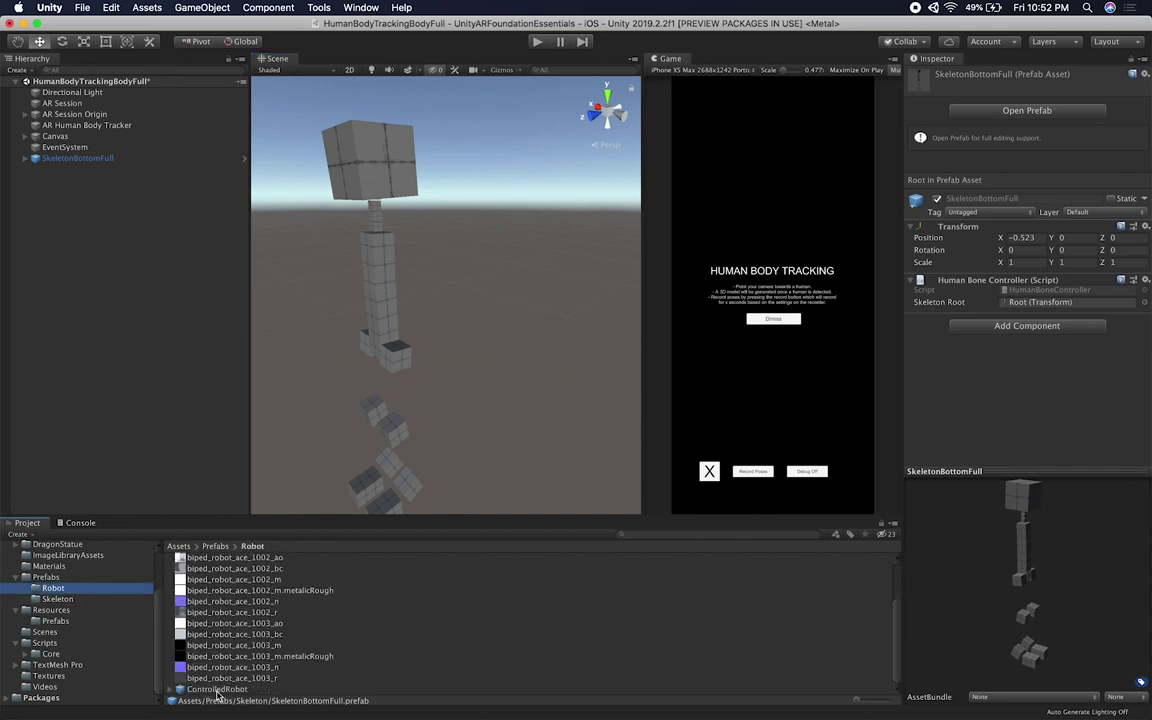
pyautogui.moveTo(222, 692); pyautogui.dragTo(172, 222)
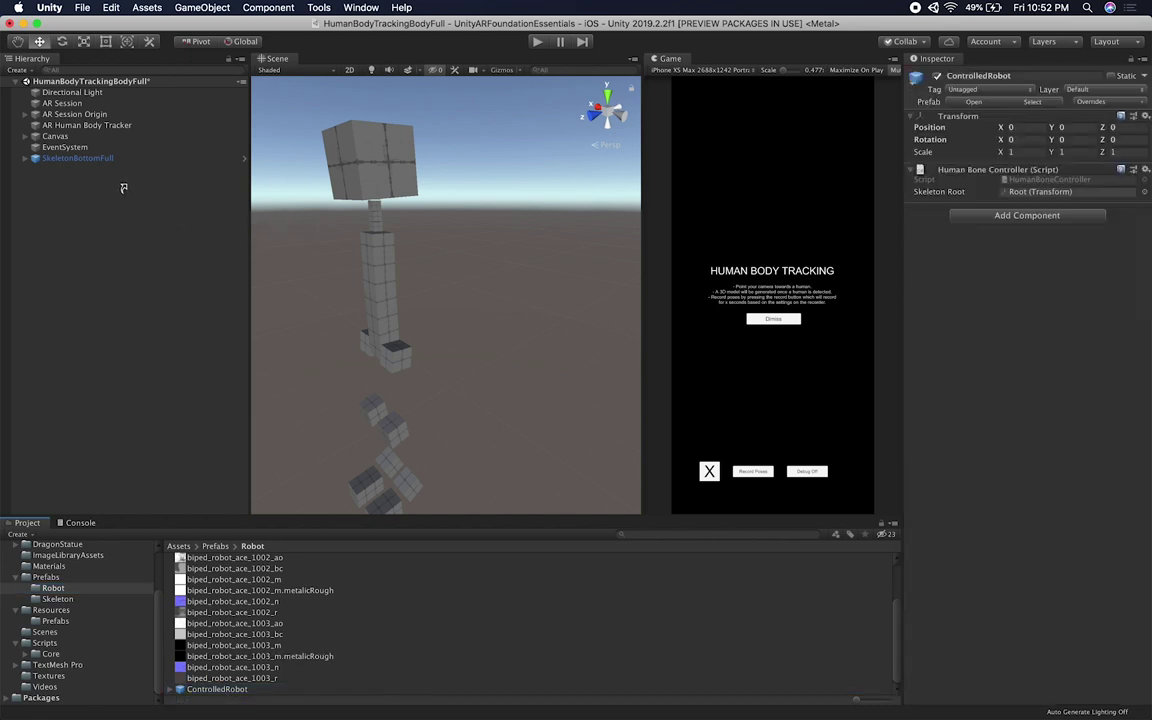
pyautogui.moveTo(124, 188); pyautogui.dragTo(88, 152)
pyautogui.scroll(-3, 443, 265)
pyautogui.keyDown('alt'); pyautogui.moveTo(443, 265); pyautogui.dragTo(579, 263); pyautogui.keyUp('alt')
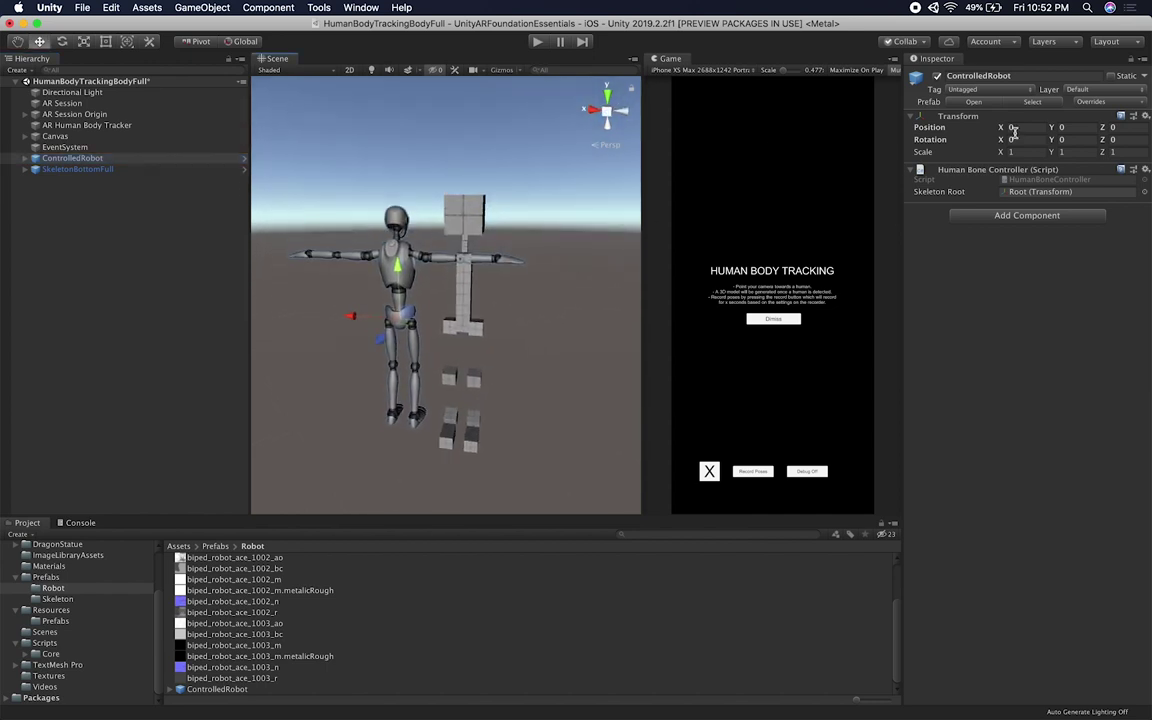
# Step: Set ControlledRobot's Y rotation to 180 and move it along X to about 1.035, away from the skeleton
pyautogui.press('e')
pyautogui.moveTo(386, 299); pyautogui.dragTo(255, 345)
pyautogui.click(1085, 139)
pyautogui.write('1')
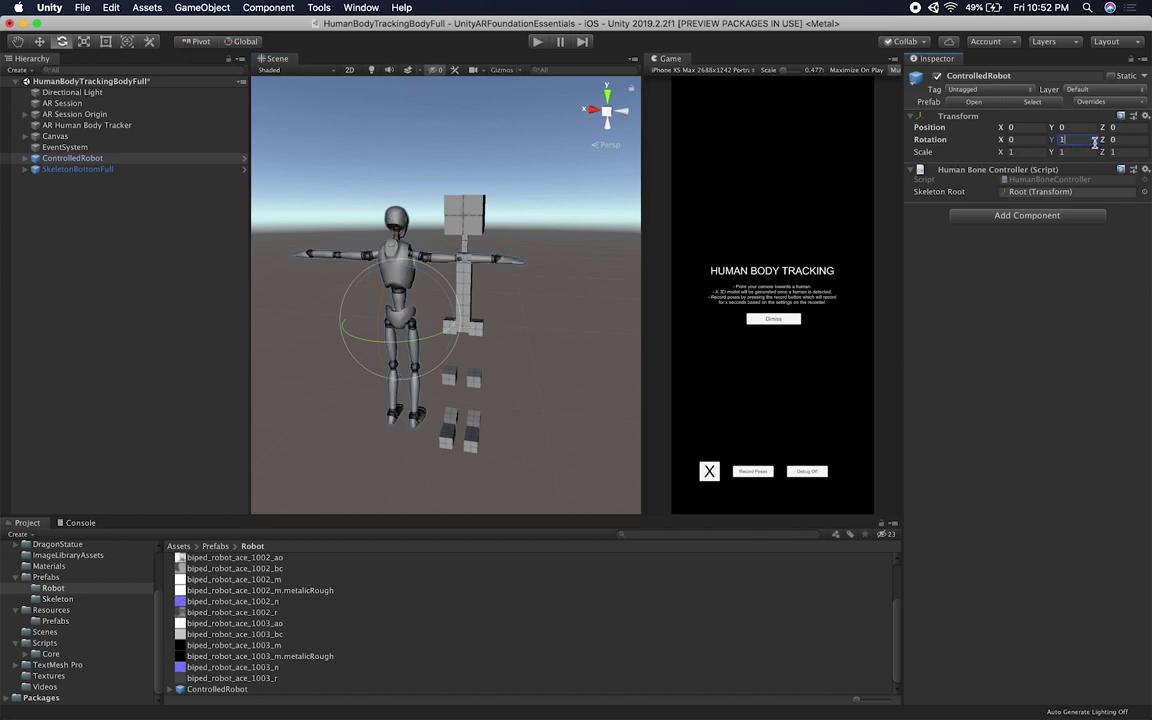
pyautogui.write('80w')
pyautogui.moveTo(350, 316); pyautogui.dragTo(238, 313)
pyautogui.keyDown('alt'); pyautogui.moveTo(380, 311); pyautogui.dragTo(440, 272); pyautogui.keyUp('alt')
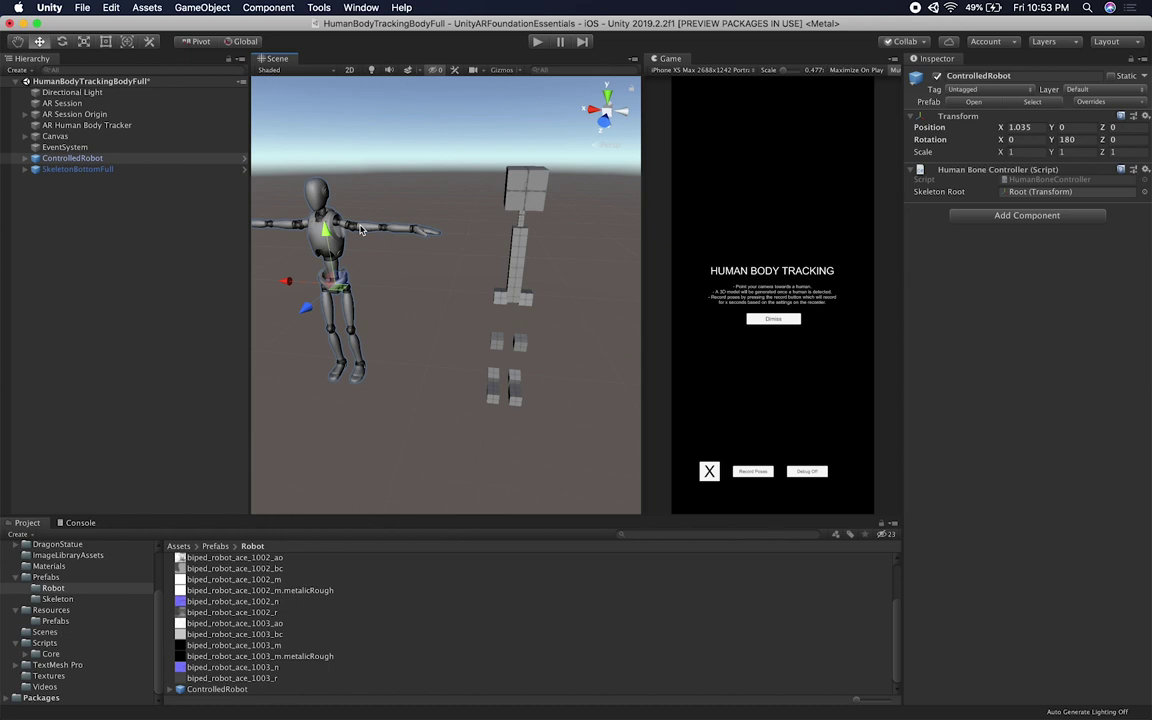
# Step: Expand ControlledRobot's hierarchy through biped_robot_ace_skeleton and both Root nodes down to the children of Hips
pyautogui.keyDown('alt'); pyautogui.moveTo(399, 265); pyautogui.dragTo(397, 295); pyautogui.keyUp('alt')
pyautogui.click(24, 159)
pyautogui.click(24, 168)
pyautogui.click(24, 159)
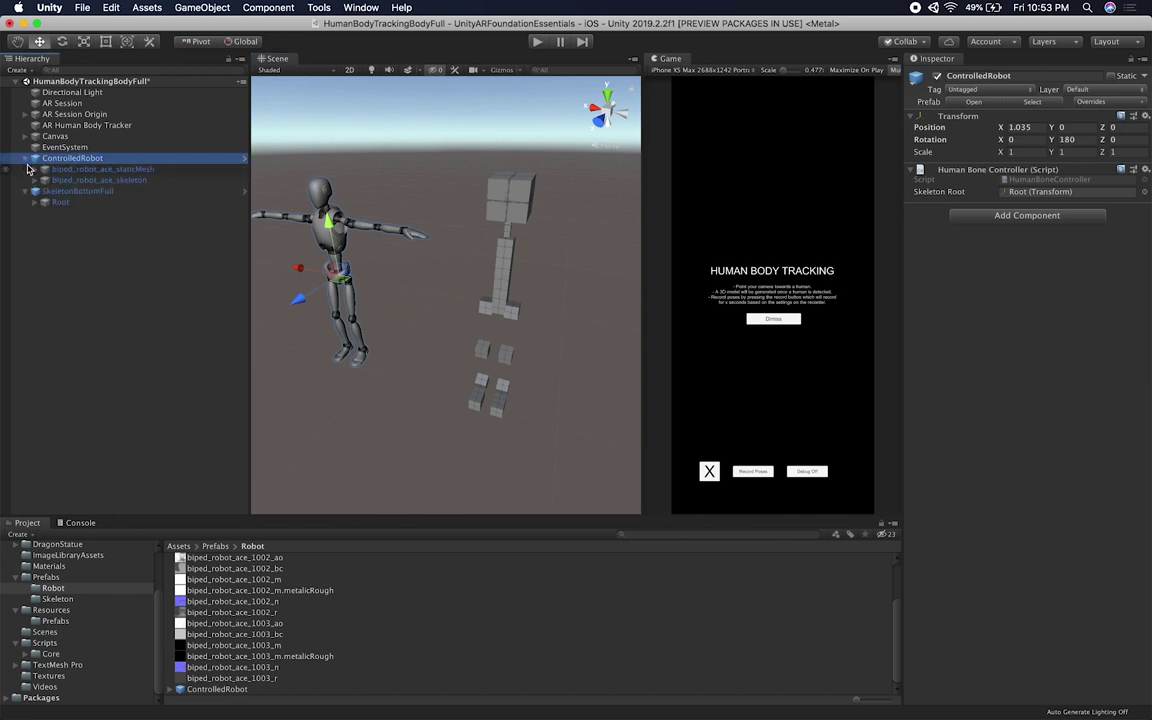
pyautogui.click(35, 181)
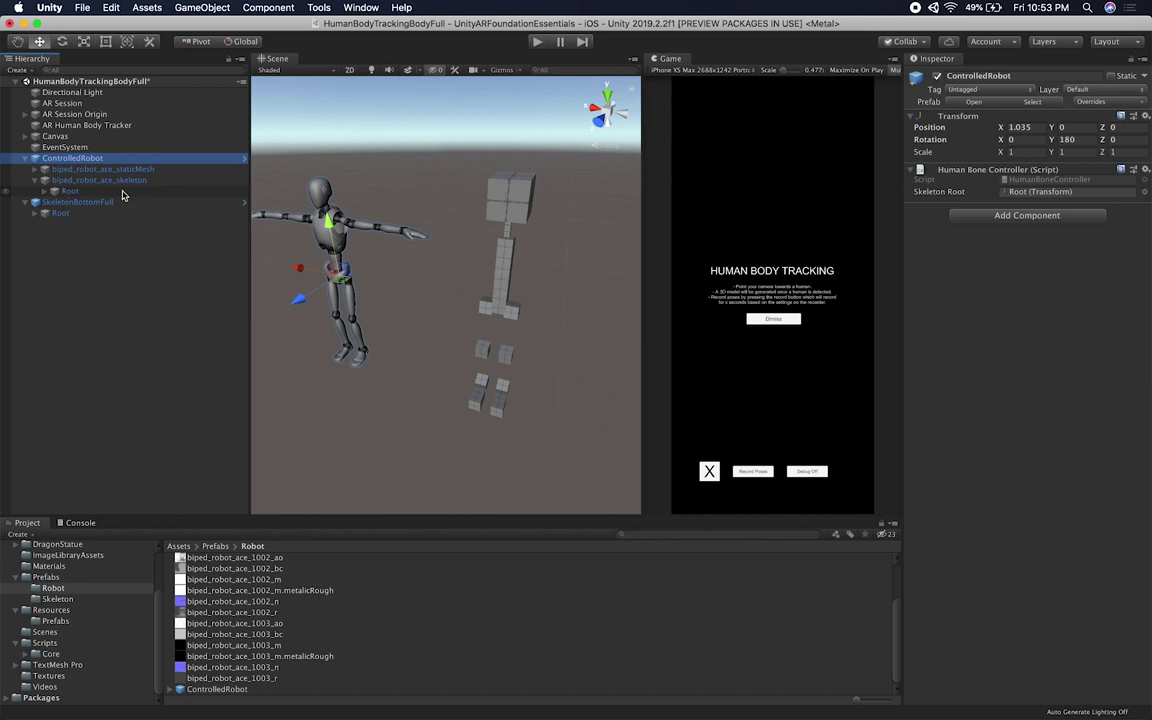
pyautogui.click(45, 191)
pyautogui.click(55, 202)
pyautogui.click(64, 214)
# Step: Expand the robot's spine chain from Spine1 through Spine7 down to its neck and shoulder joints
pyautogui.click(73, 246)
pyautogui.click(86, 259)
pyautogui.click(82, 265)
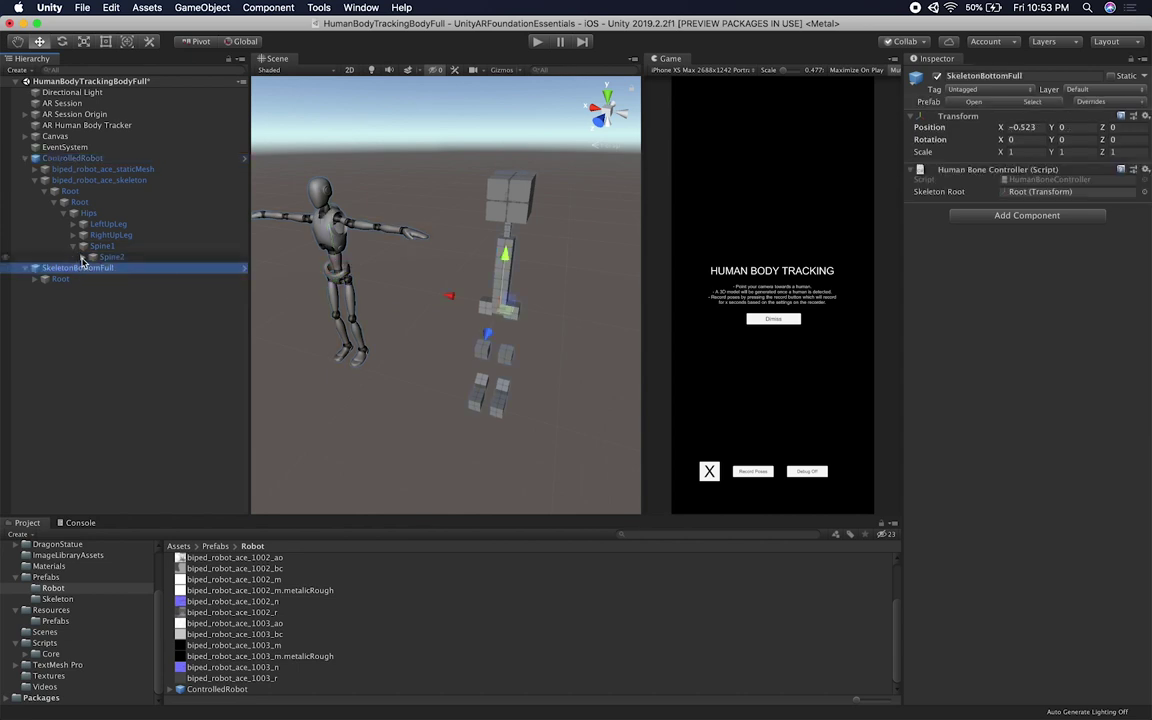
pyautogui.click(83, 257)
pyautogui.click(92, 268)
pyautogui.click(101, 279)
pyautogui.click(108, 290)
pyautogui.click(108, 300)
pyautogui.click(112, 290)
pyautogui.click(121, 301)
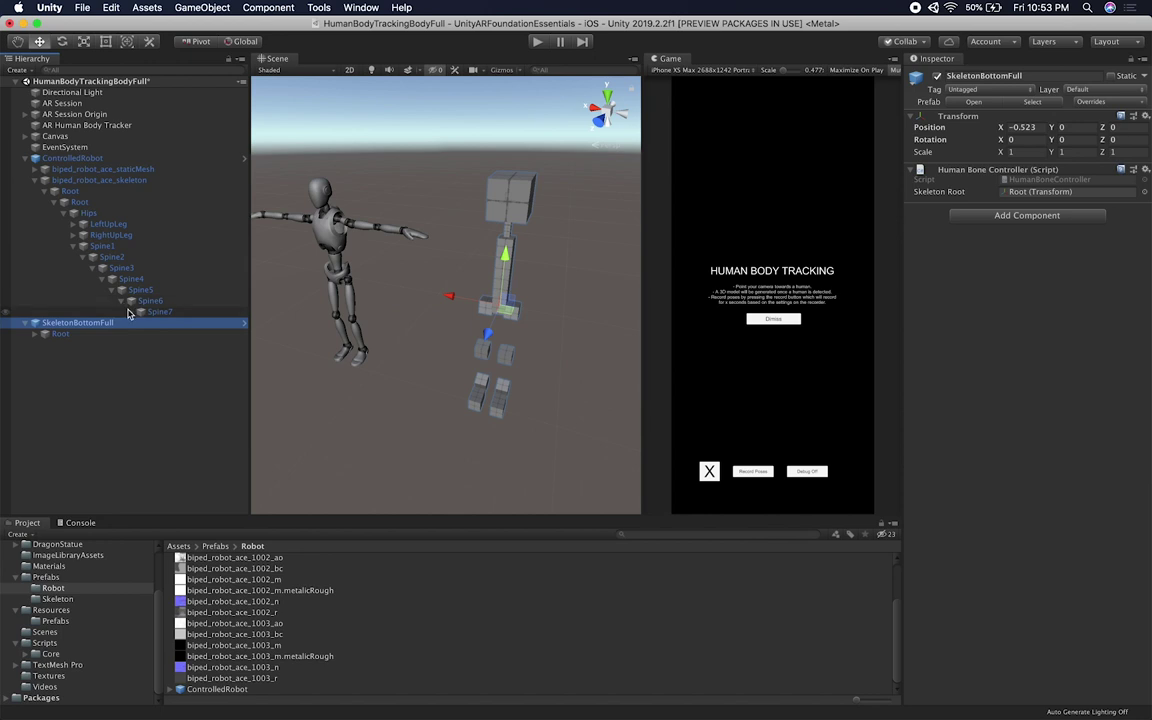
pyautogui.click(130, 312)
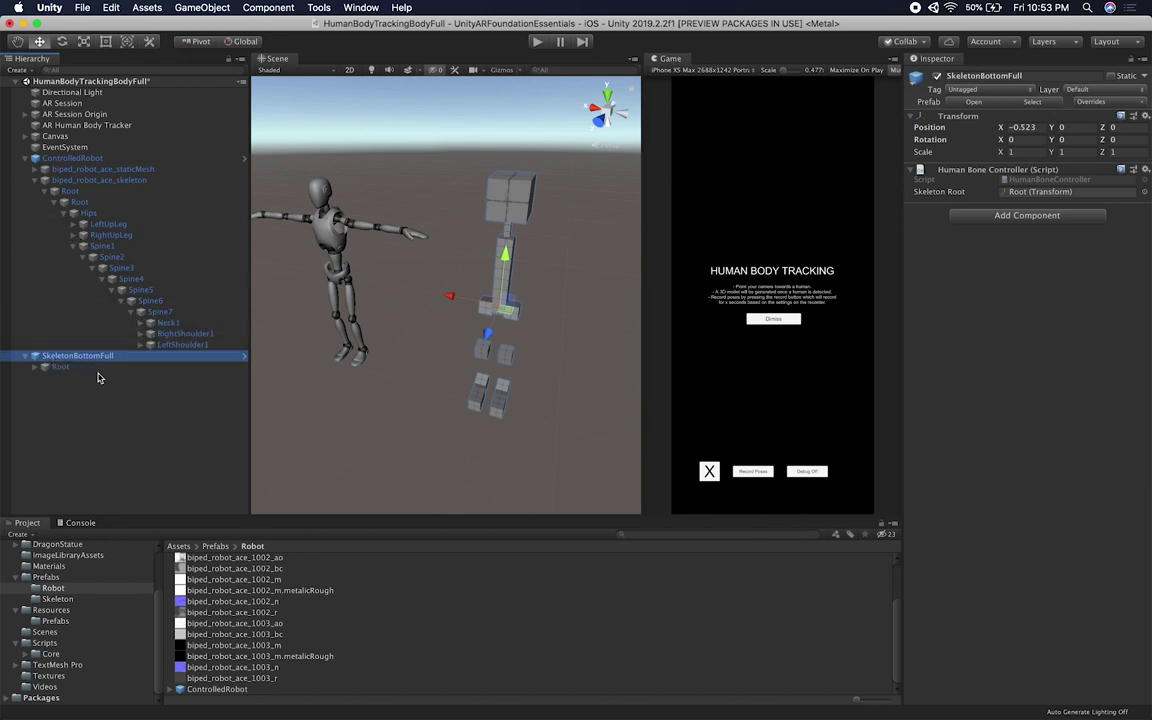
# Step: Inspect the Neck1 and RightShoulder1 joints under the robot's Spine7, including the shoulder's child joint
pyautogui.click(163, 323)
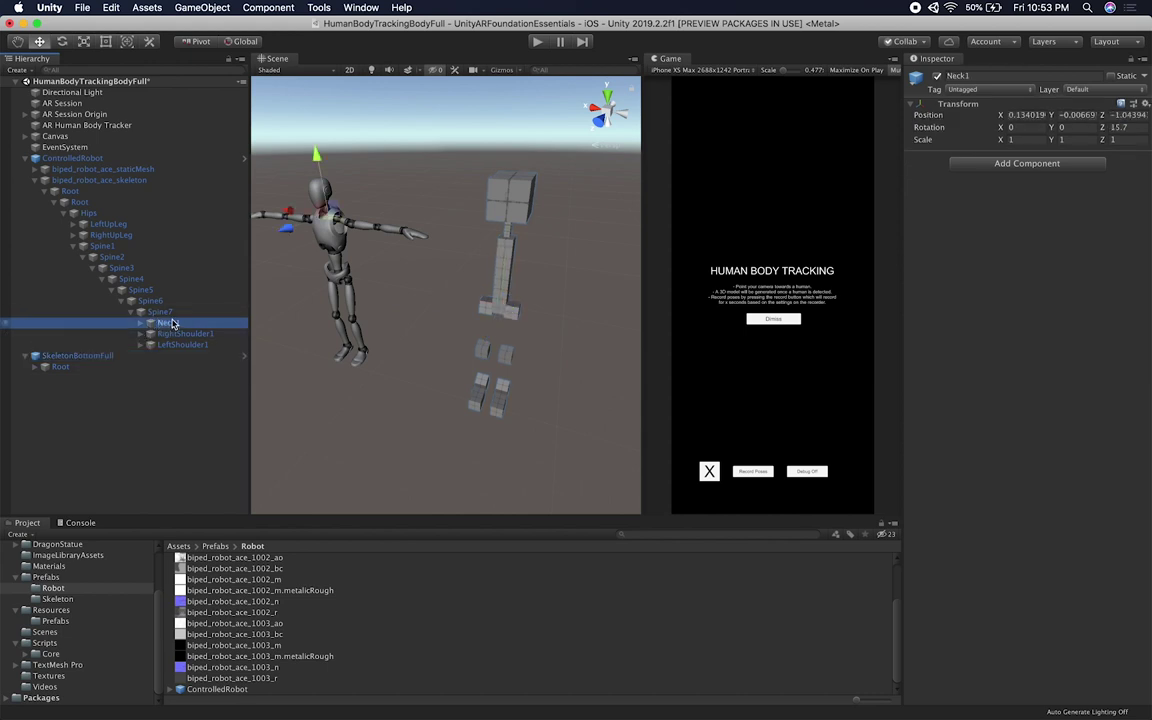
pyautogui.click(168, 333)
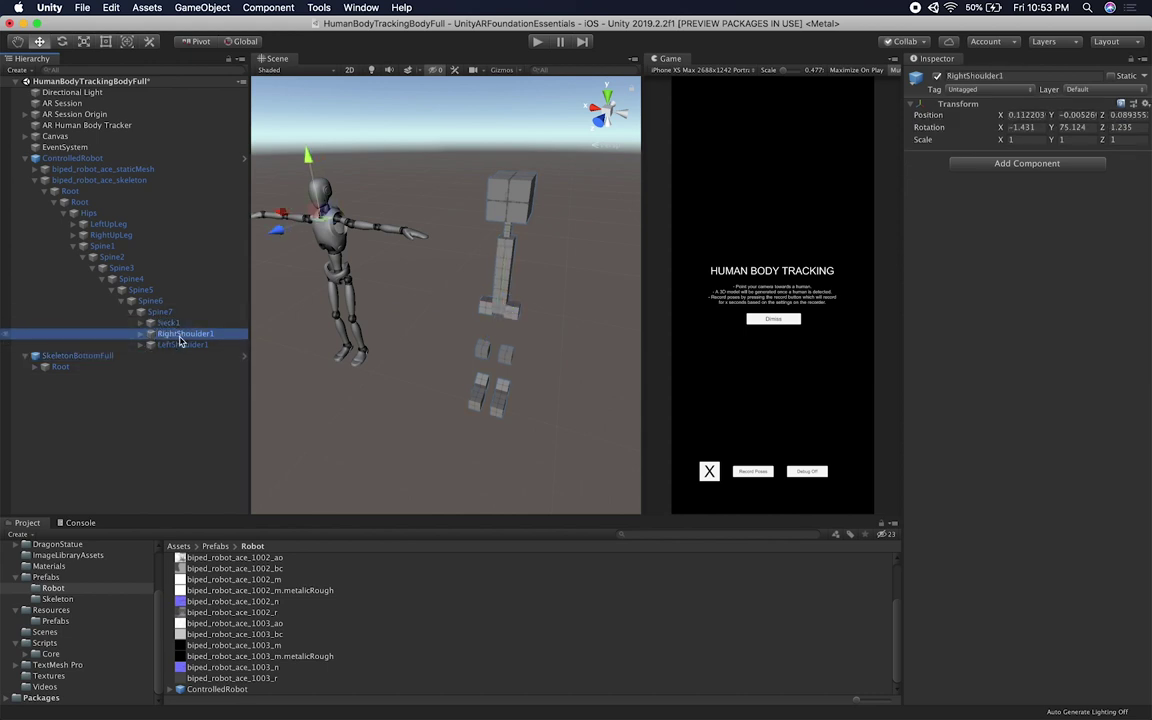
pyautogui.click(140, 334)
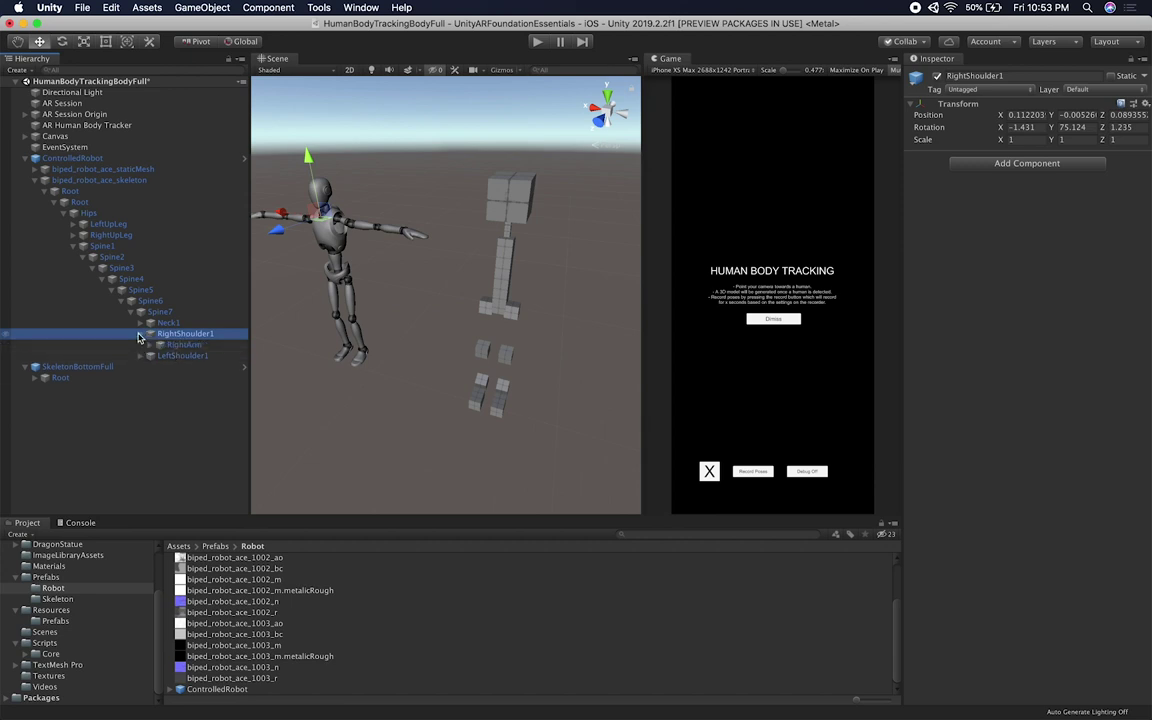
pyautogui.keyDown('alt'); pyautogui.moveTo(298, 226); pyautogui.dragTo(375, 259); pyautogui.keyUp('alt')
pyautogui.click(141, 333)
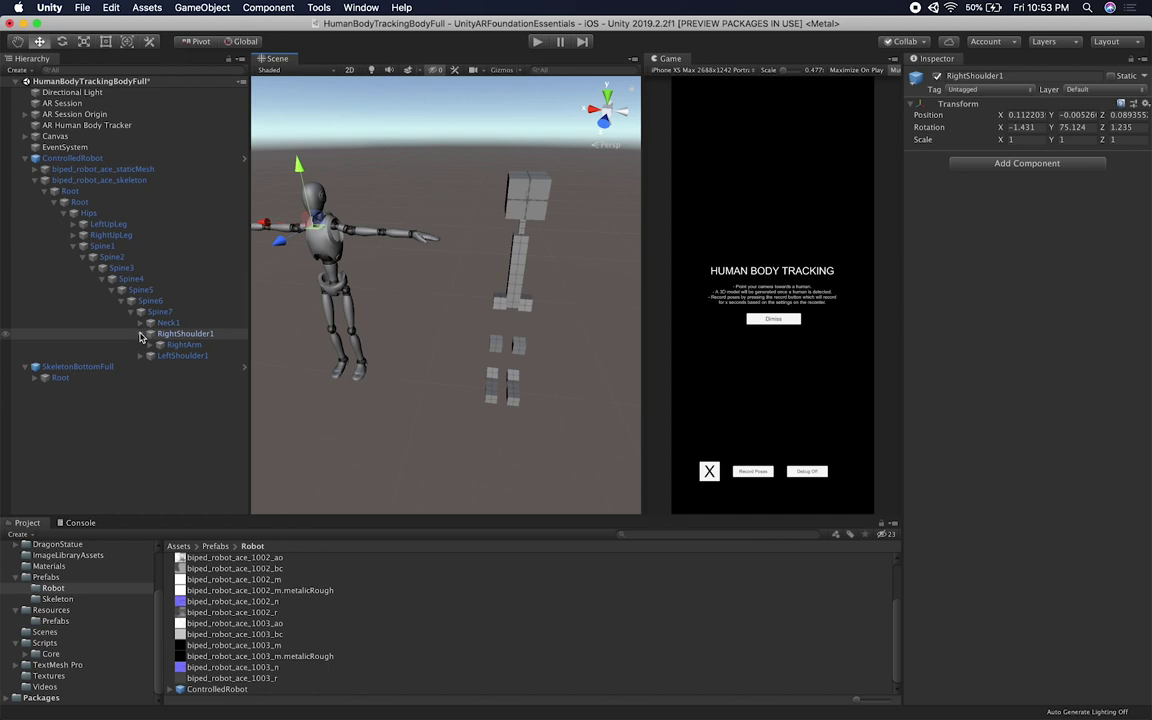
pyautogui.click(150, 334)
# Step: Expand SkeletonBottomFull's hierarchy through Root and Hips down to the children of Spine1
pyautogui.click(35, 367)
pyautogui.click(44, 378)
pyautogui.click(55, 399)
pyautogui.click(64, 443)
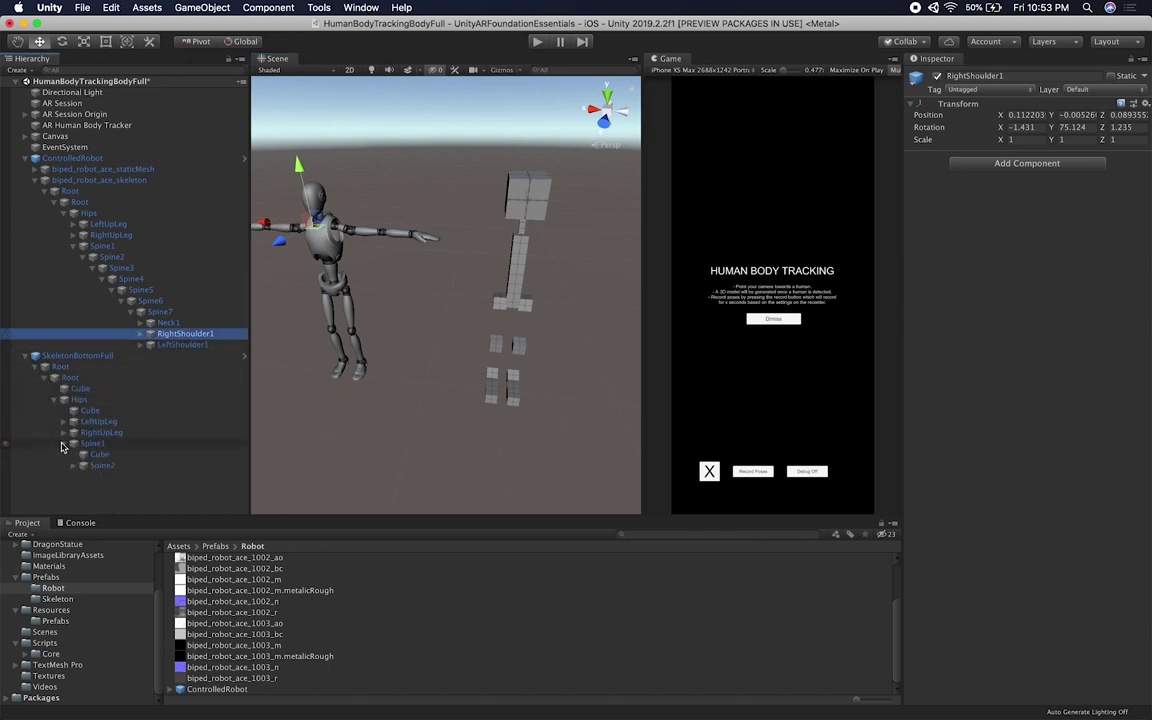
# Step: Dock the Project and Console windows below the Inspector, widen the Hierarchy and Scene view, and narrow the Game view and Inspector
pyautogui.moveTo(35, 528); pyautogui.dragTo(1110, 630)
pyautogui.moveTo(29, 523); pyautogui.dragTo(1054, 434)
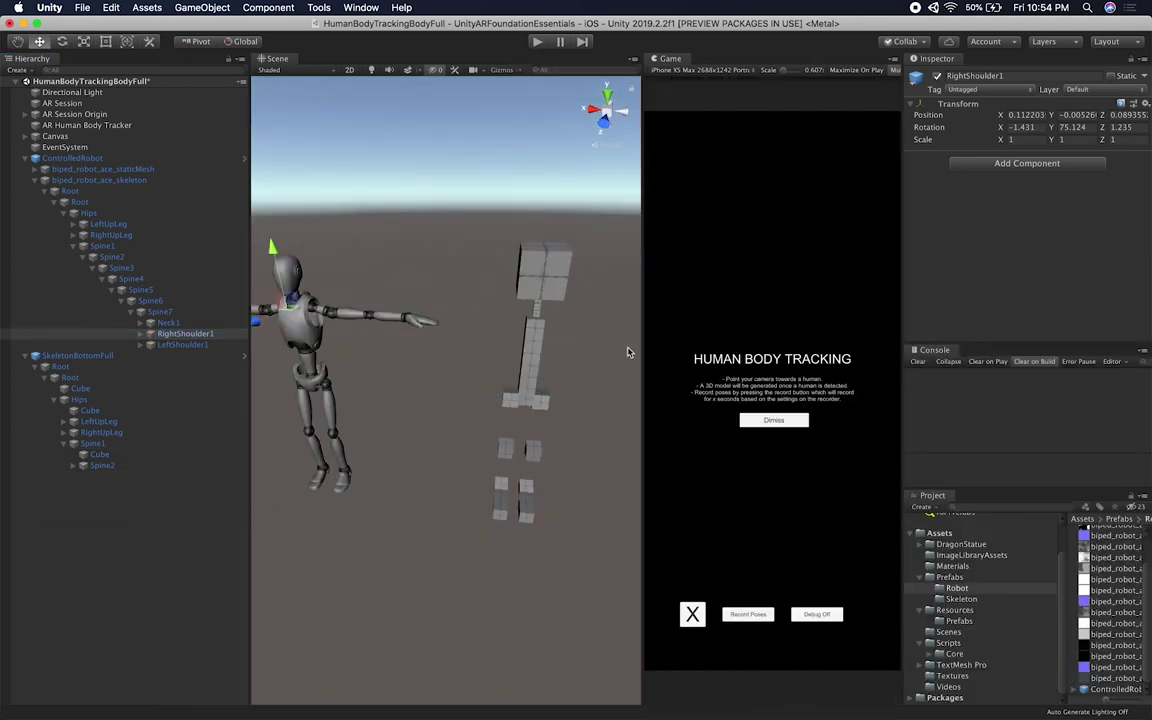
pyautogui.moveTo(642, 352); pyautogui.dragTo(595, 352)
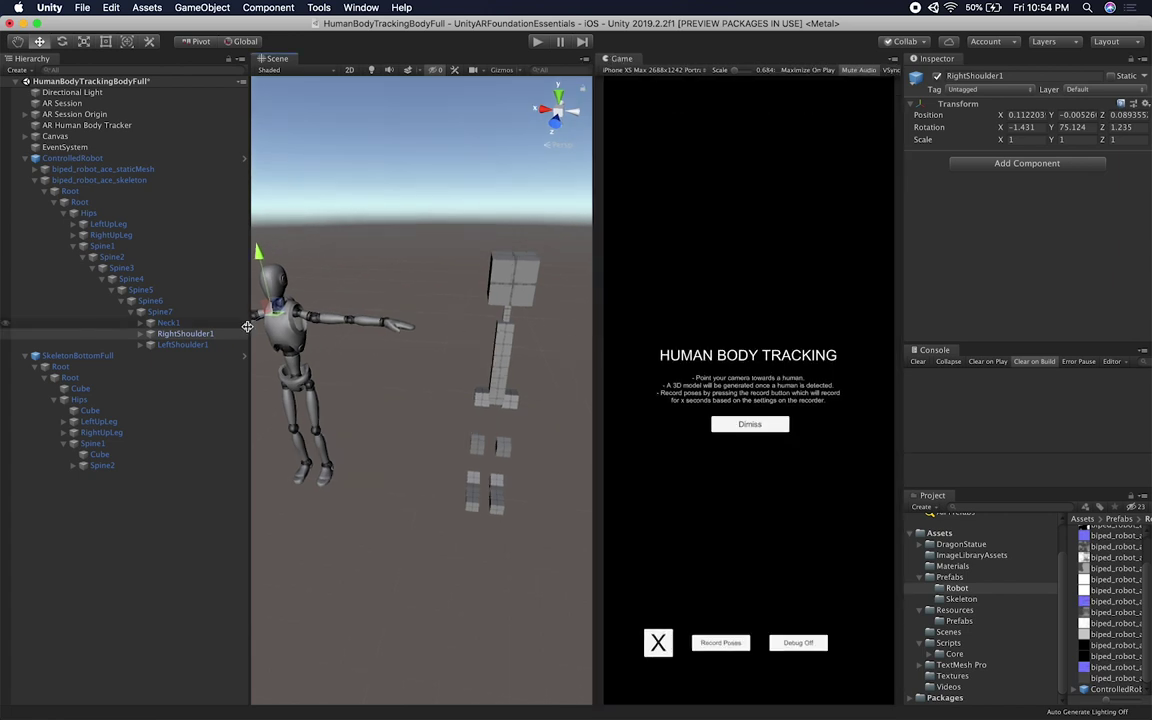
pyautogui.moveTo(235, 329); pyautogui.dragTo(248, 329)
pyautogui.moveTo(595, 318); pyautogui.dragTo(729, 319)
pyautogui.keyDown('alt'); pyautogui.moveTo(383, 270); pyautogui.dragTo(472, 268); pyautogui.keyUp('alt')
pyautogui.keyDown('alt'); pyautogui.moveTo(572, 367); pyautogui.dragTo(427, 399); pyautogui.keyUp('alt')
pyautogui.moveTo(902, 315); pyautogui.dragTo(962, 315)
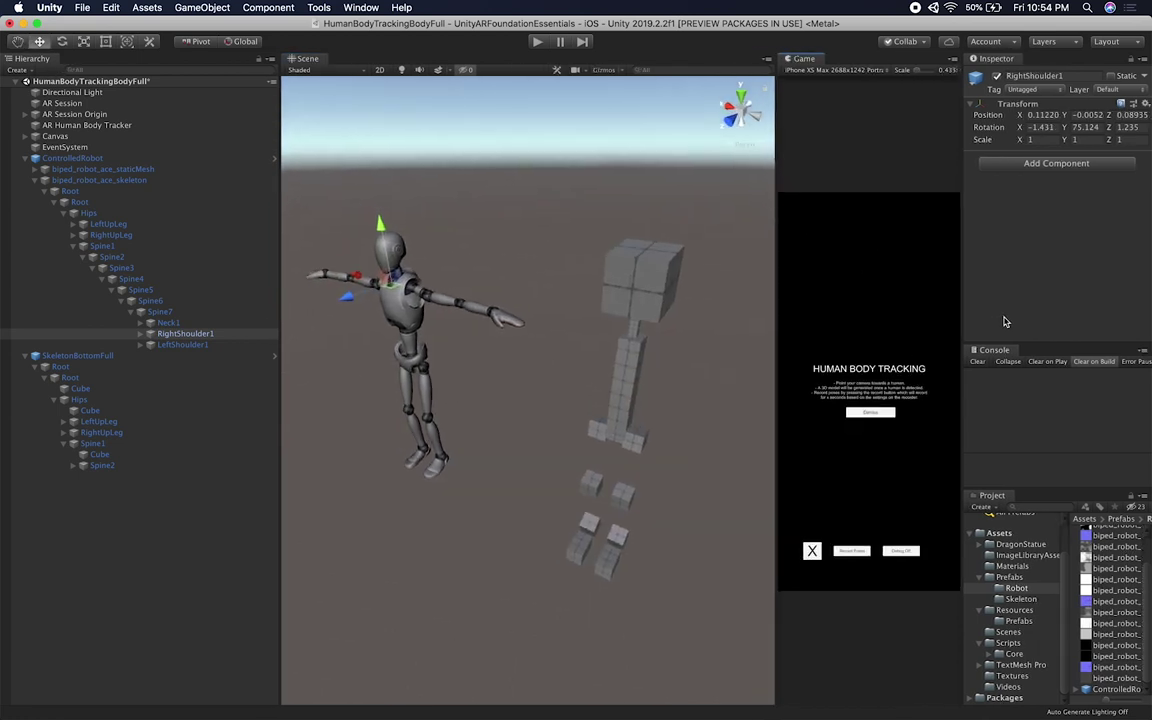
pyautogui.keyDown('alt'); pyautogui.moveTo(402, 272); pyautogui.dragTo(502, 290); pyautogui.keyUp('alt')
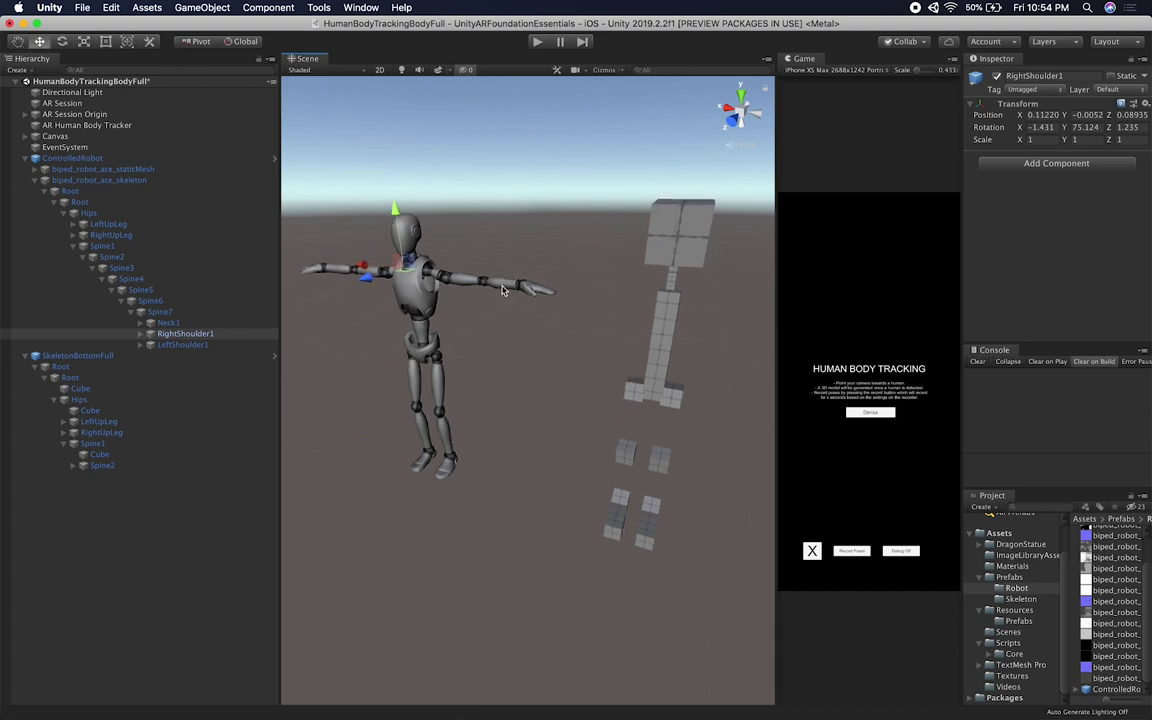
# Step: Expand SkeletonBottomFull's spine chain from Spine2 through Spine7
pyautogui.click(83, 466)
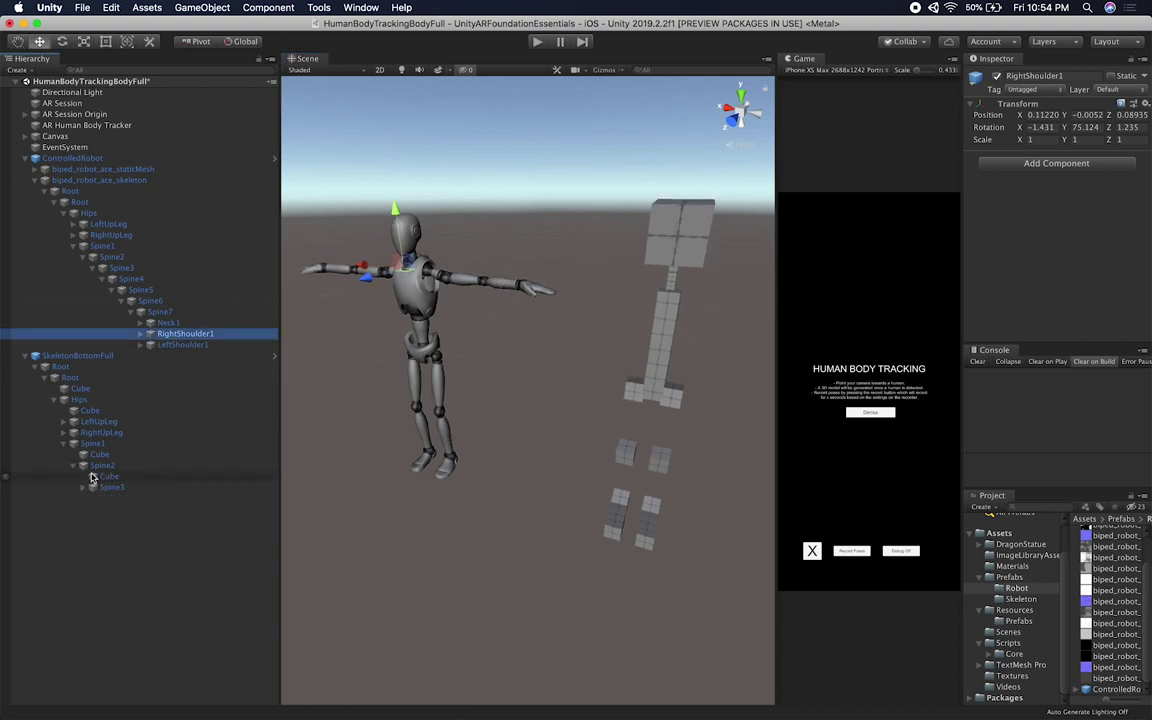
pyautogui.click(84, 487)
pyautogui.click(93, 509)
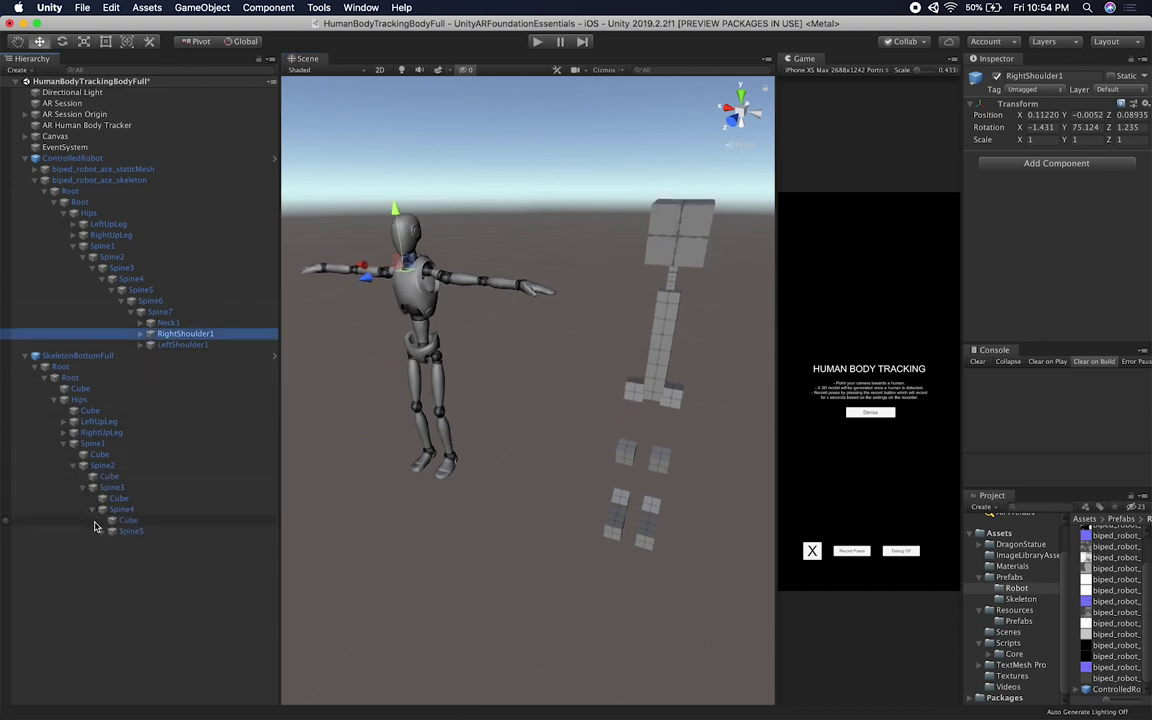
pyautogui.click(102, 531)
pyautogui.click(121, 553)
pyautogui.click(131, 575)
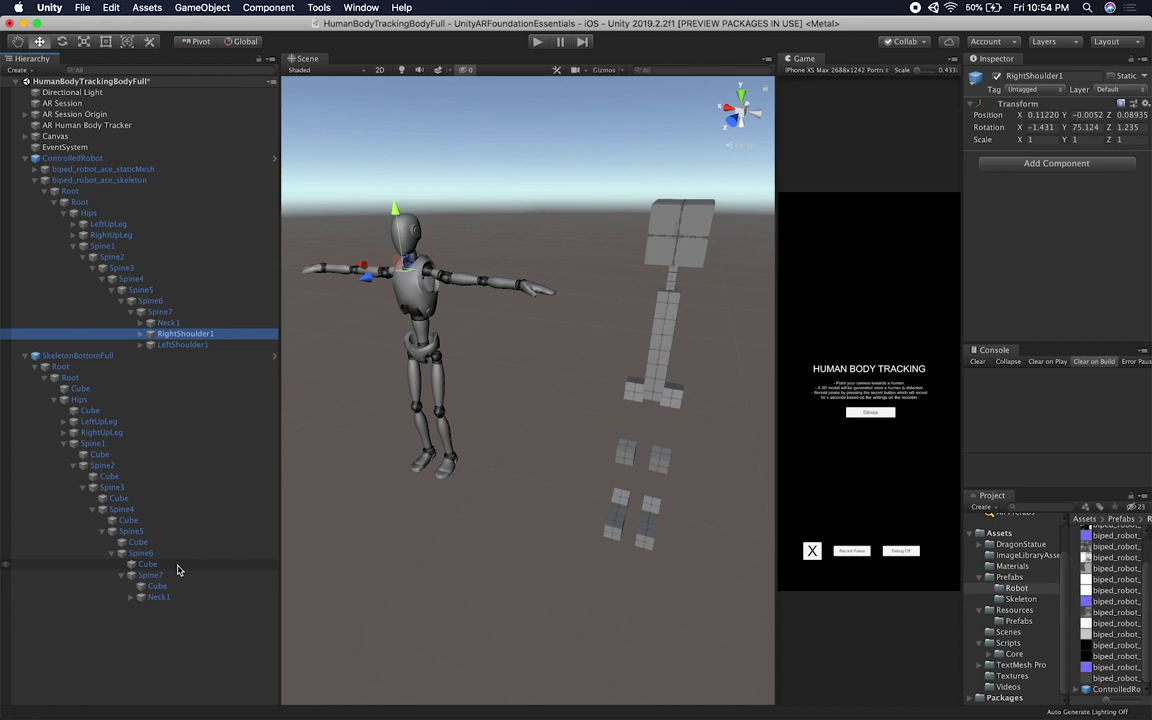
# Step: Compare the skeleton's Neck1 with the robot's RightShoulder1 joint from several angles in the scene
pyautogui.click(161, 598)
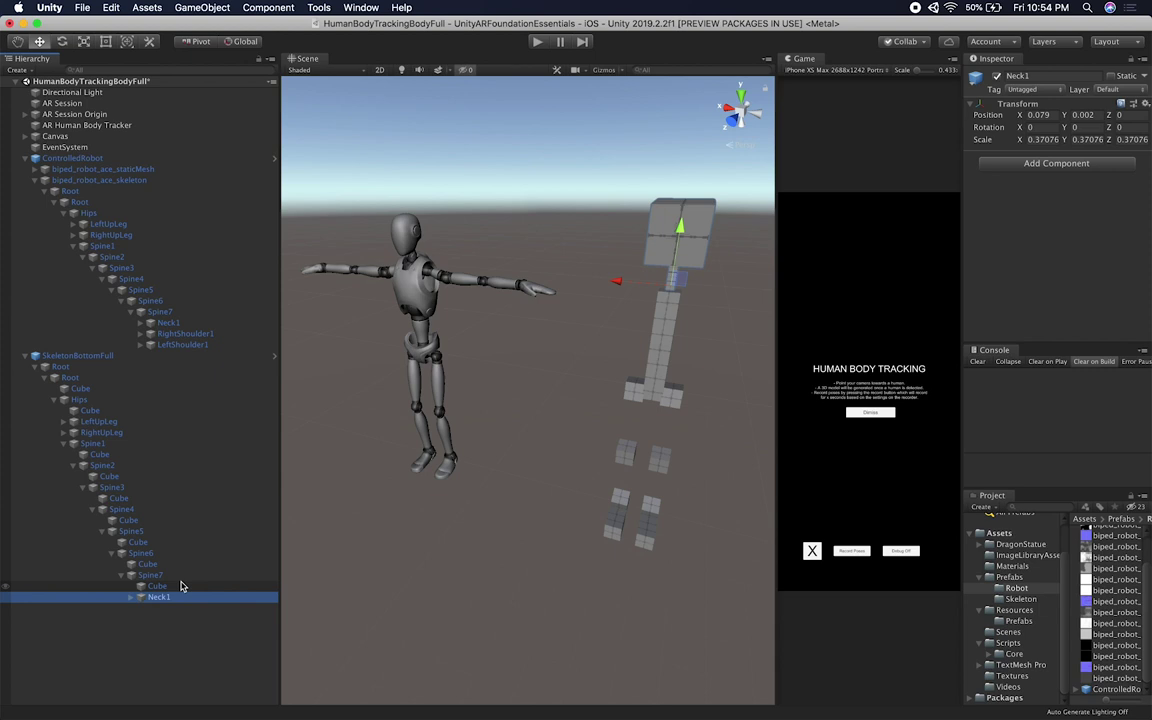
pyautogui.click(168, 336)
pyautogui.keyDown('alt'); pyautogui.moveTo(508, 300); pyautogui.dragTo(644, 288); pyautogui.keyUp('alt')
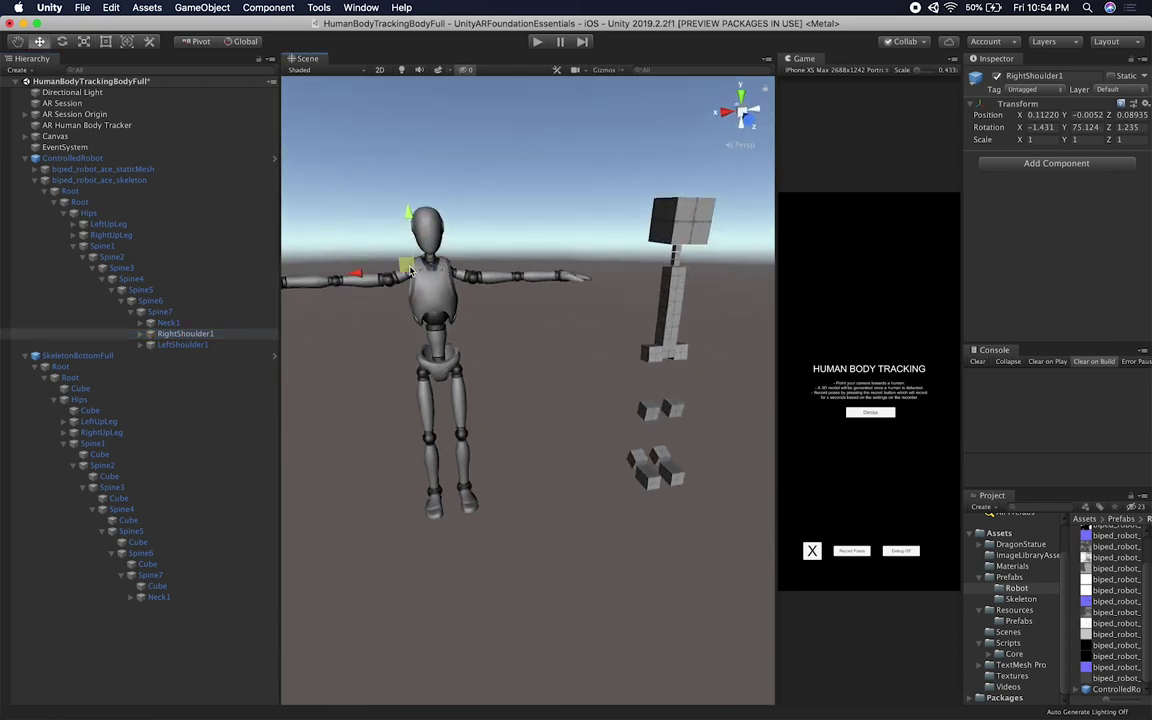
pyautogui.keyDown('alt'); pyautogui.moveTo(548, 356); pyautogui.dragTo(252, 329); pyautogui.keyUp('alt')
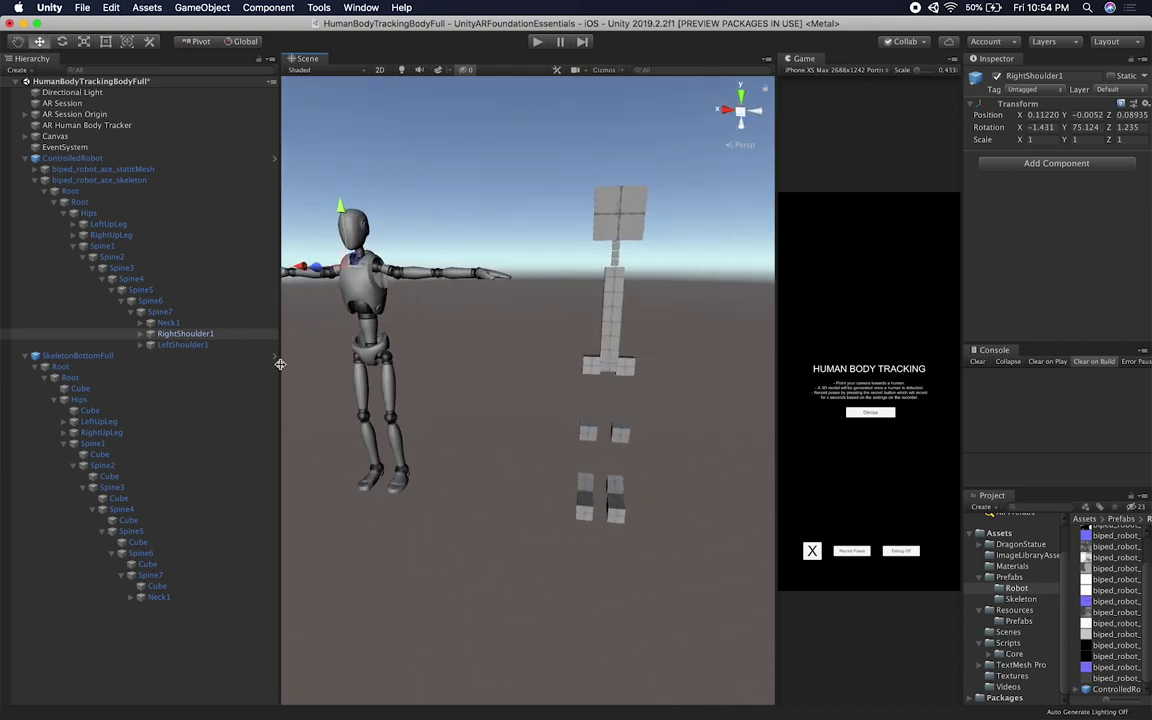
# Step: Duplicate the skeleton's Neck1 under Spine7 and delete the Neck2 child from the copy
pyautogui.click(150, 598)
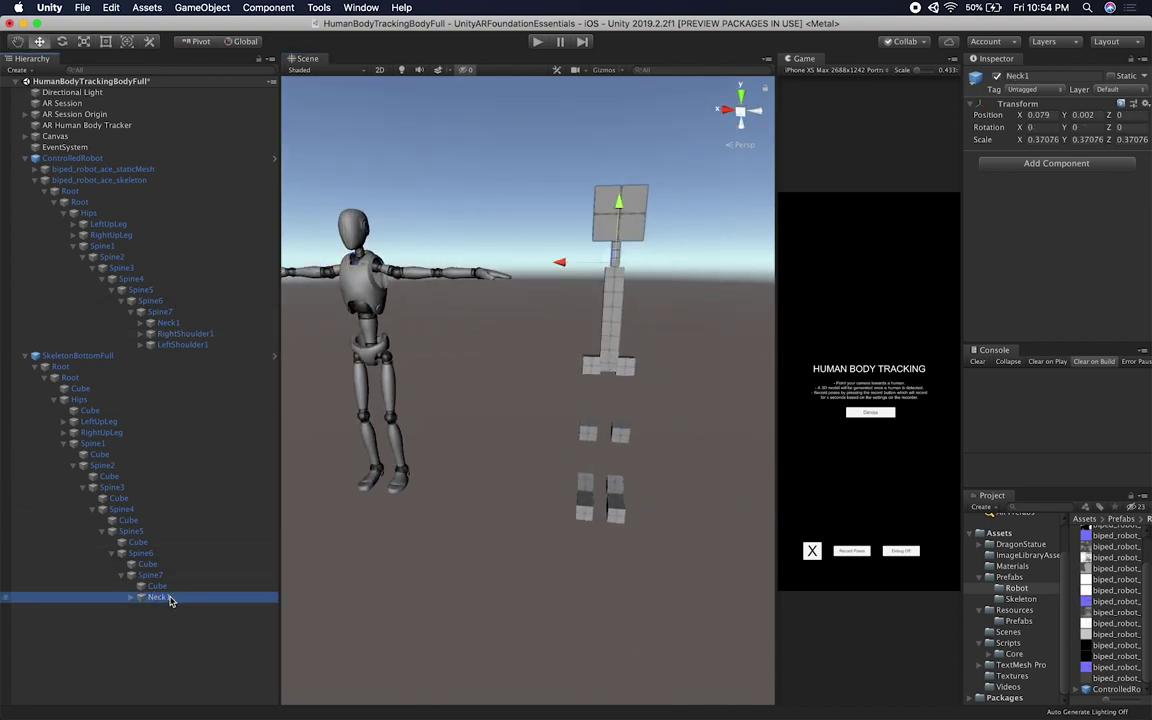
pyautogui.press('super+d')
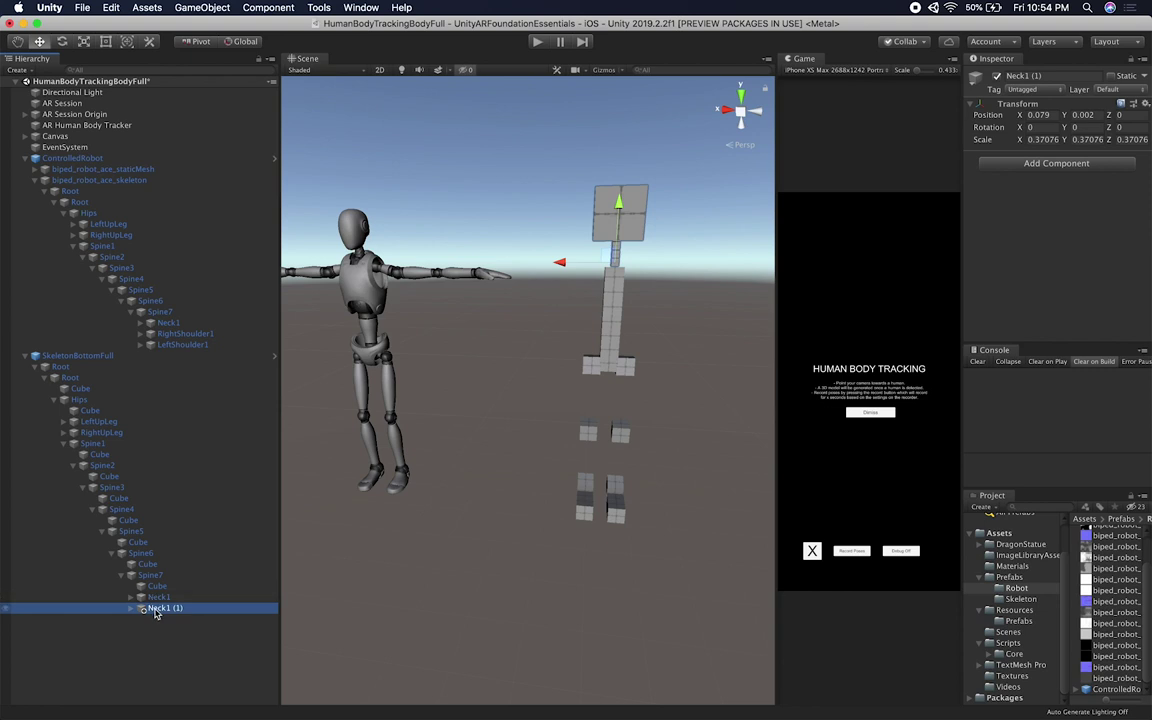
pyautogui.moveTo(546, 228); pyautogui.dragTo(543, 260)
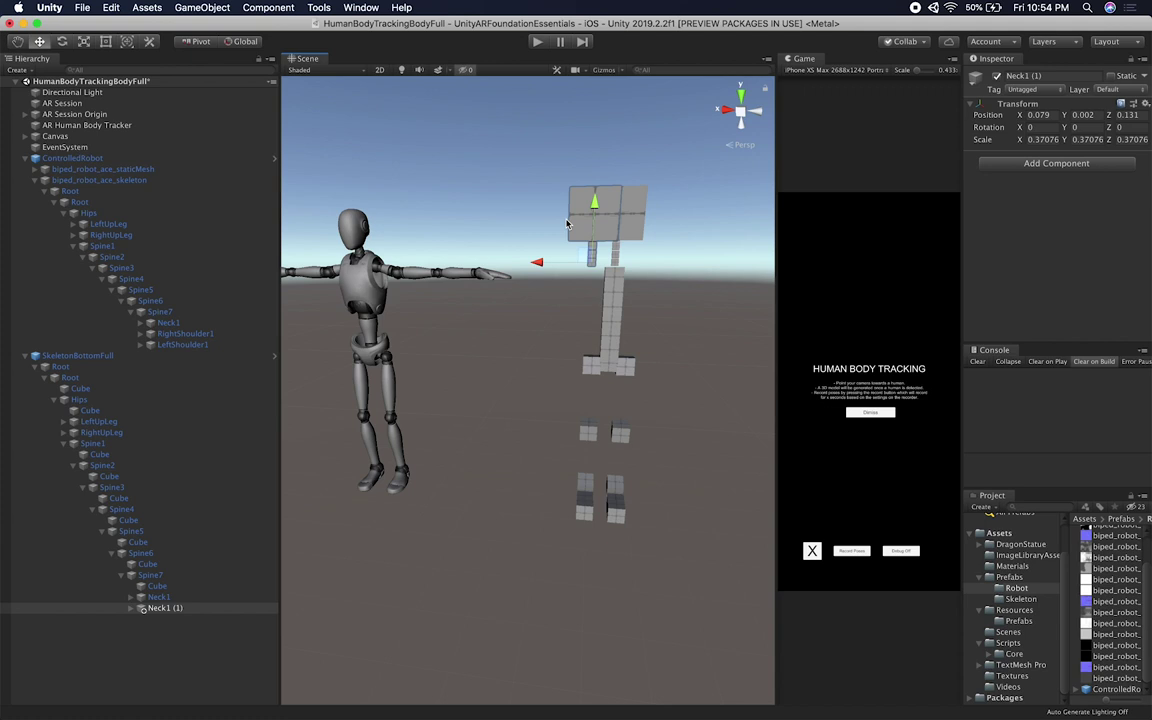
pyautogui.press('super+z')
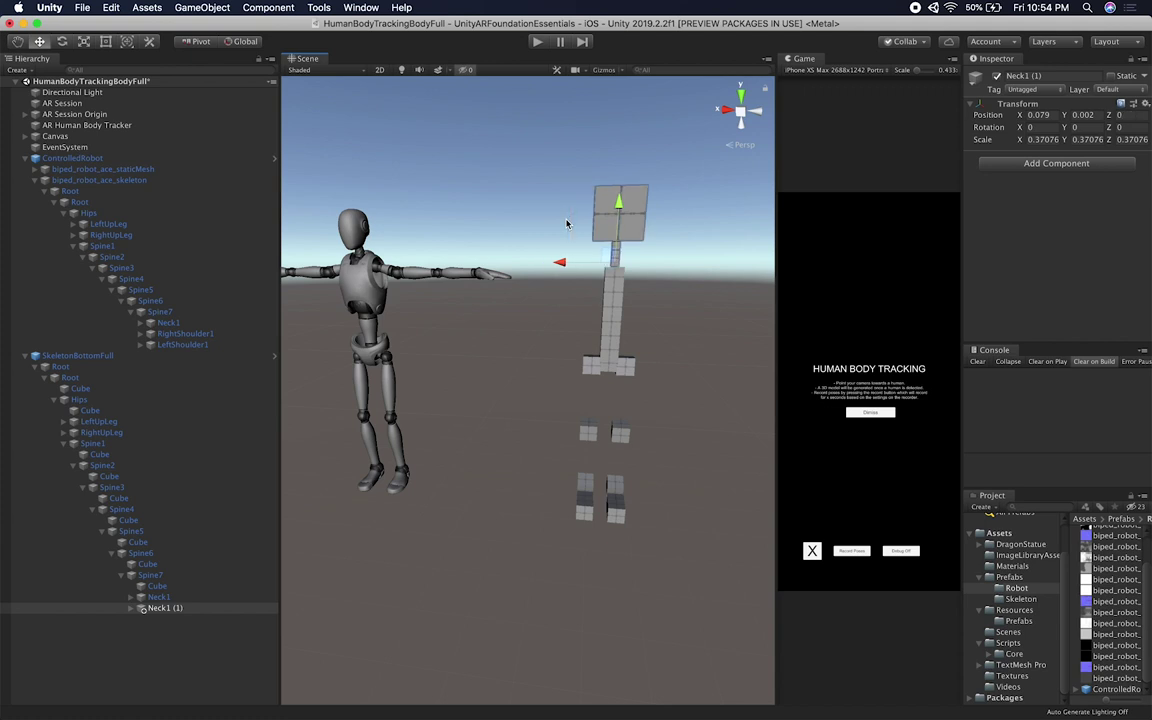
pyautogui.click(131, 608)
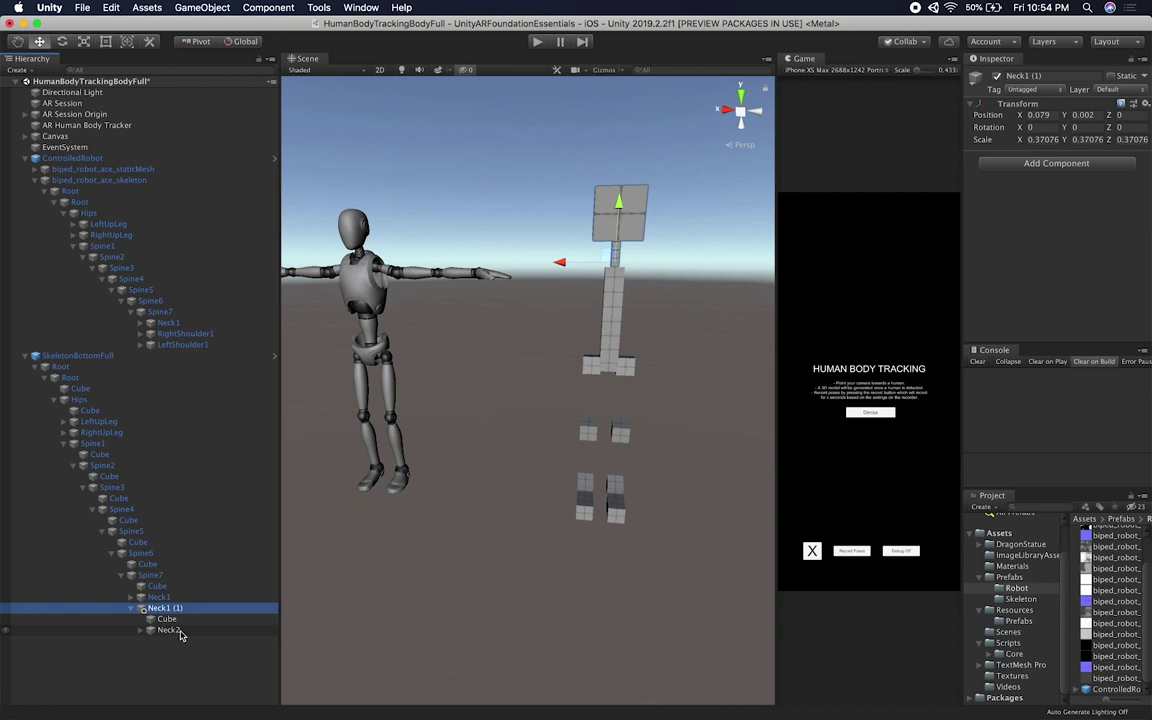
pyautogui.click(168, 630)
pyautogui.press('super+BackSpace')
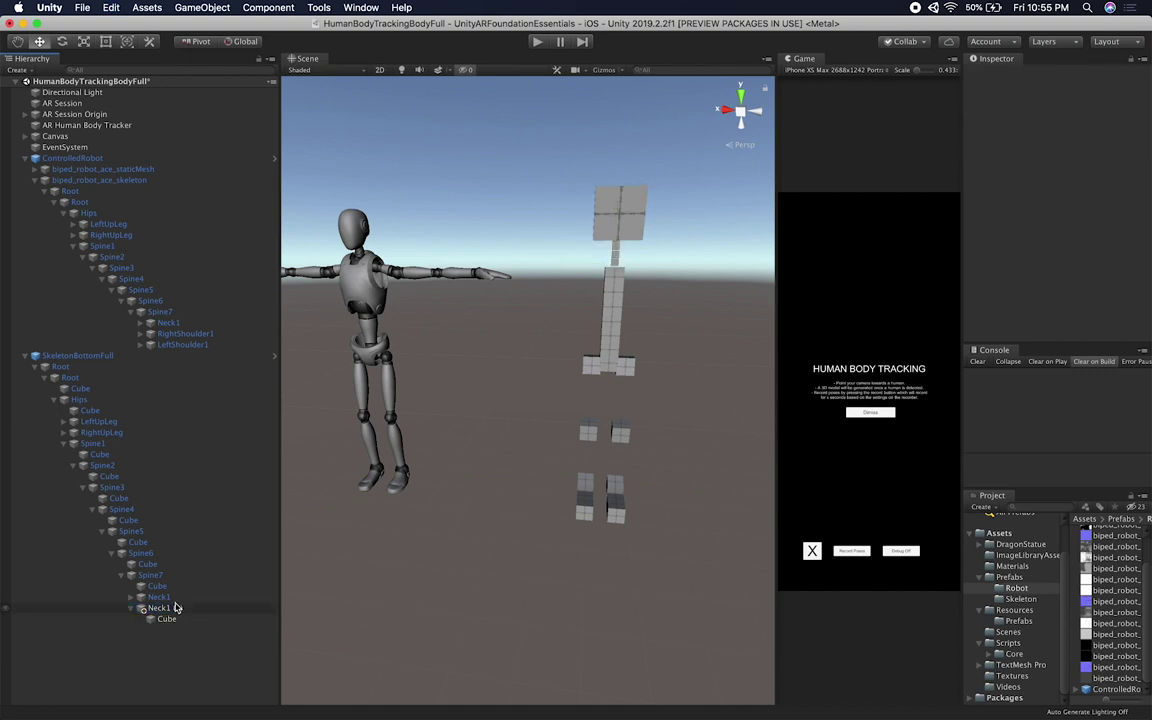
# Step: Rename the Neck1 copy RightShoulder1 and move it beside the upper spine, to about X -0.015, Y -0.001, Z 0.188
pyautogui.click(168, 609)
pyautogui.click(163, 610)
pyautogui.write('RightShoul')
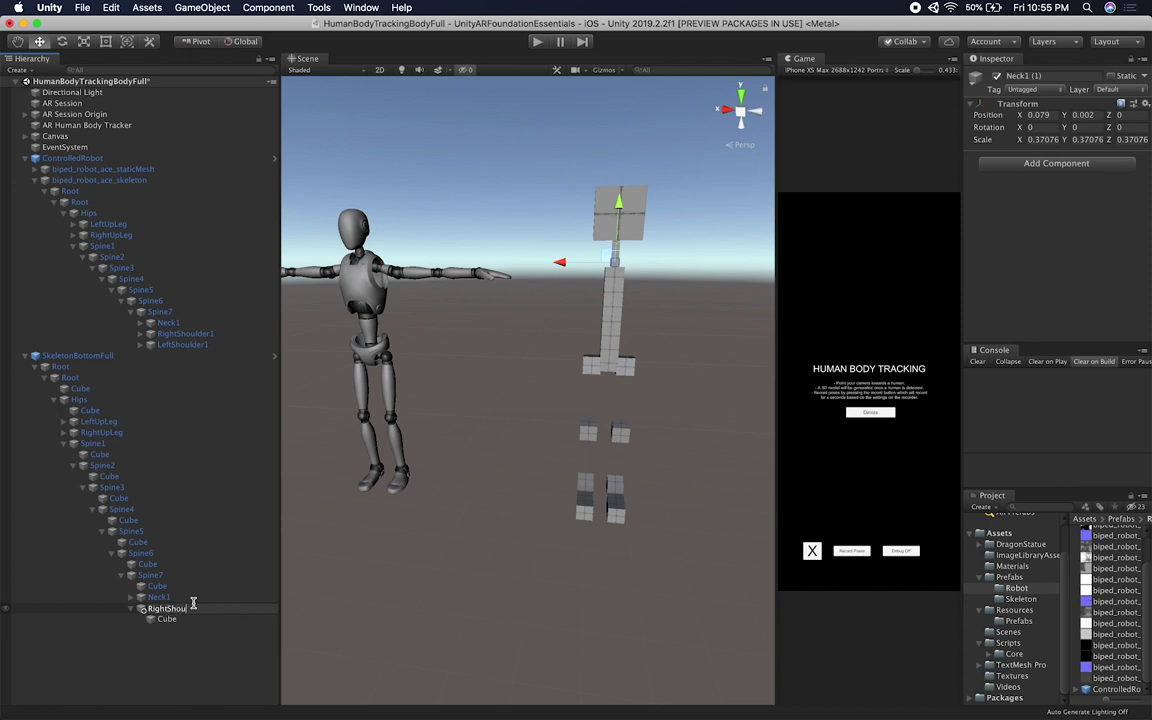
pyautogui.write('der1')
pyautogui.press('Return')
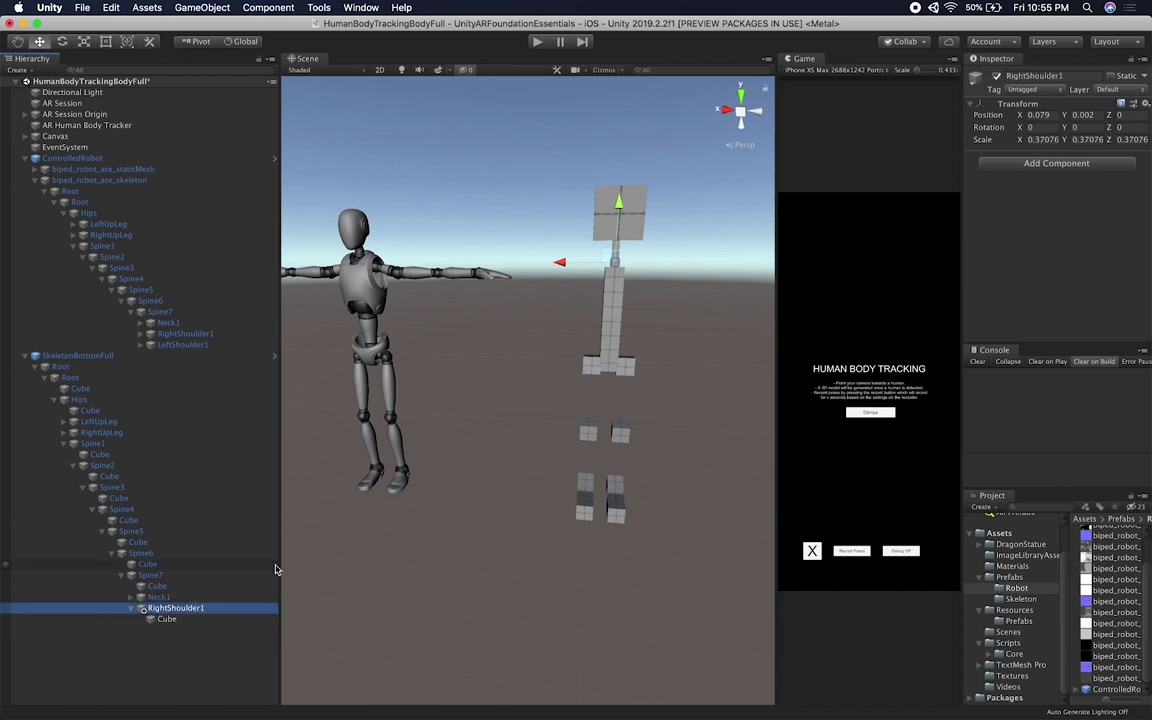
pyautogui.moveTo(548, 232); pyautogui.dragTo(478, 237)
pyautogui.moveTo(586, 202); pyautogui.dragTo(586, 219)
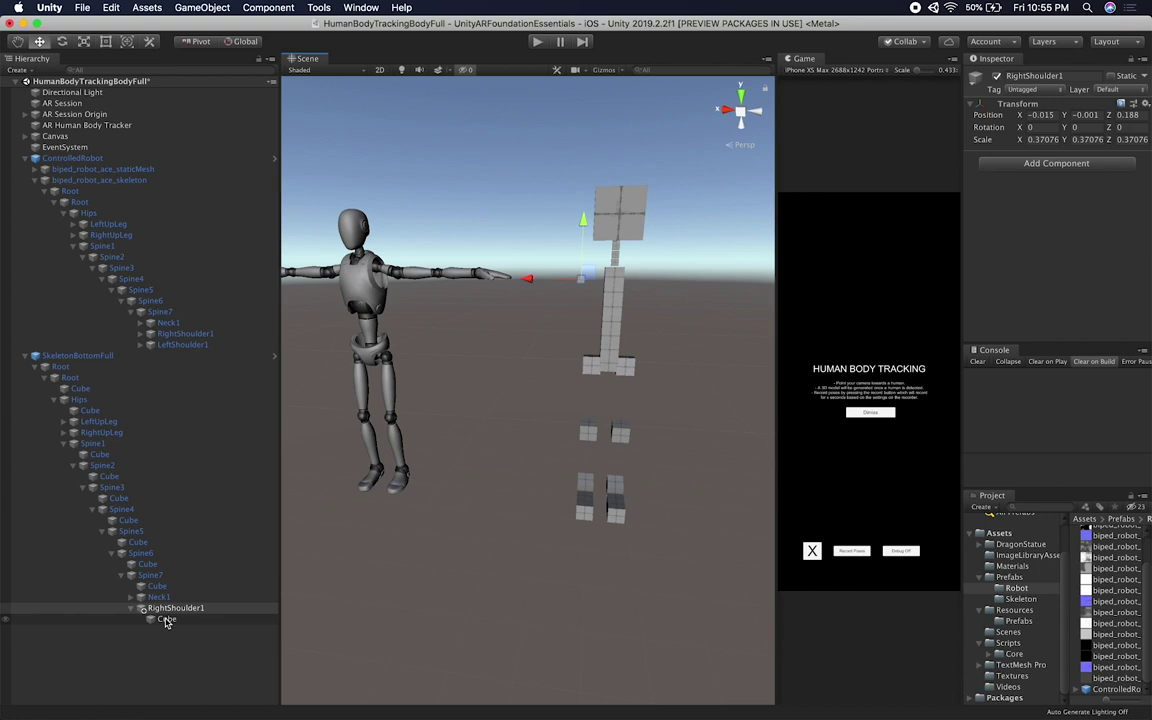
# Step: Scale RightShoulder1's Cube uniformly to about 2.09 and move it toward the spine, to Z -0.234
pyautogui.click(166, 619)
pyautogui.press('r')
pyautogui.moveTo(638, 279); pyautogui.dragTo(627, 326)
pyautogui.scroll(3, 596, 347)
pyautogui.press('w')
pyautogui.moveTo(543, 275); pyautogui.dragTo(520, 285)
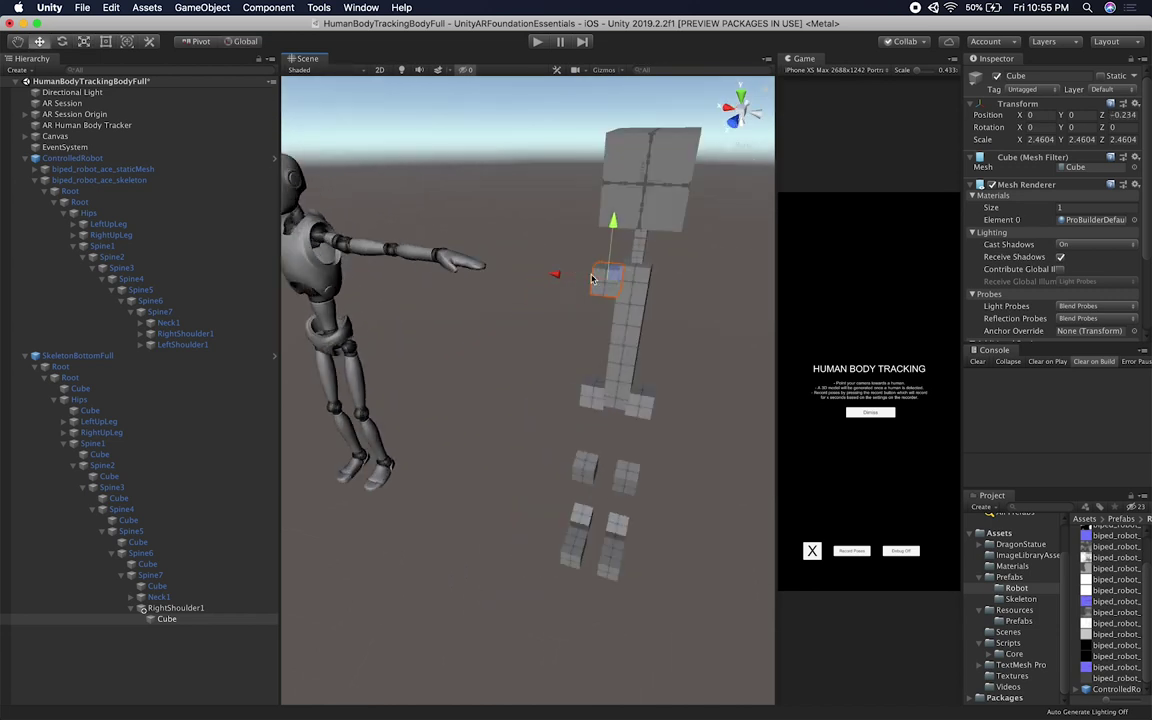
pyautogui.press('r')
pyautogui.moveTo(607, 280); pyautogui.dragTo(633, 209)
pyautogui.press('w')
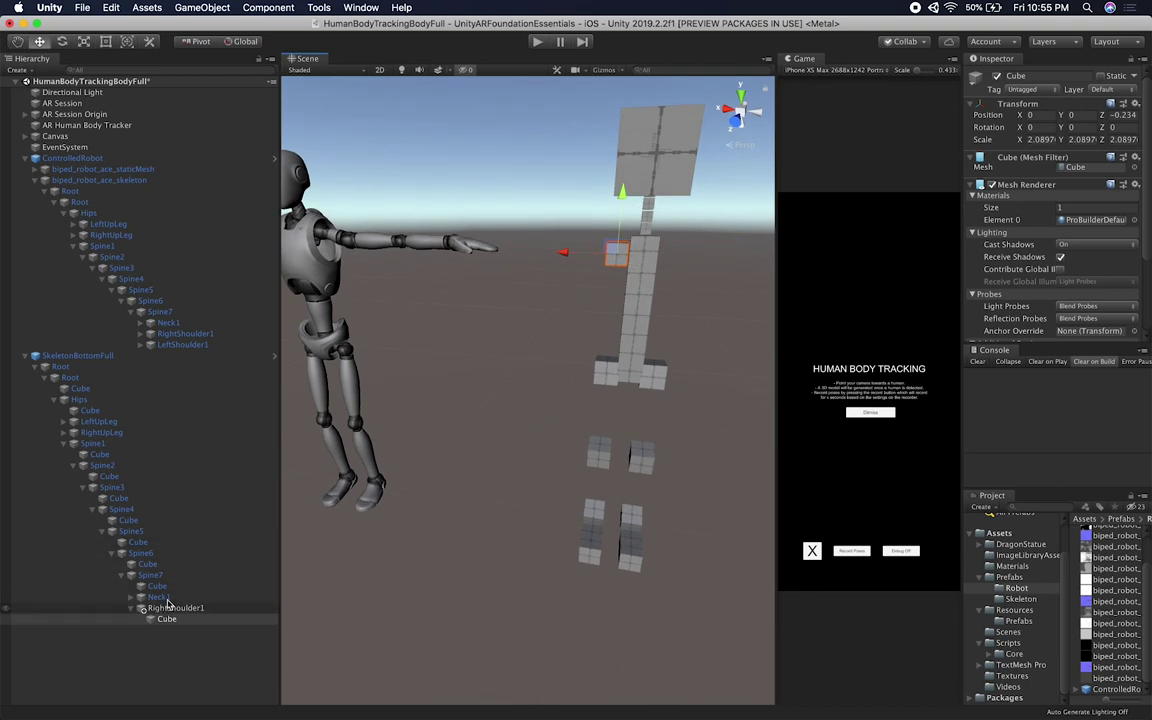
# Step: Move the shoulder Cube to about X 0.073, Y 0.002 and stretch its Y scale to about 2.669
pyautogui.moveTo(618, 205); pyautogui.dragTo(620, 195)
pyautogui.keyDown('alt'); pyautogui.moveTo(654, 243); pyautogui.dragTo(635, 303); pyautogui.keyUp('alt')
pyautogui.press('f')
pyautogui.moveTo(527, 340); pyautogui.dragTo(771, 435)
pyautogui.keyDown('alt'); pyautogui.moveTo(564, 452); pyautogui.dragTo(585, 426); pyautogui.keyUp('alt')
pyautogui.press('r')
pyautogui.moveTo(524, 382)
pyautogui.keyDown('alt'); pyautogui.mouseDown()
pyautogui.moveTo(442, 327)
pyautogui.moveTo(519, 386)
pyautogui.mouseUp(); pyautogui.keyUp('alt')
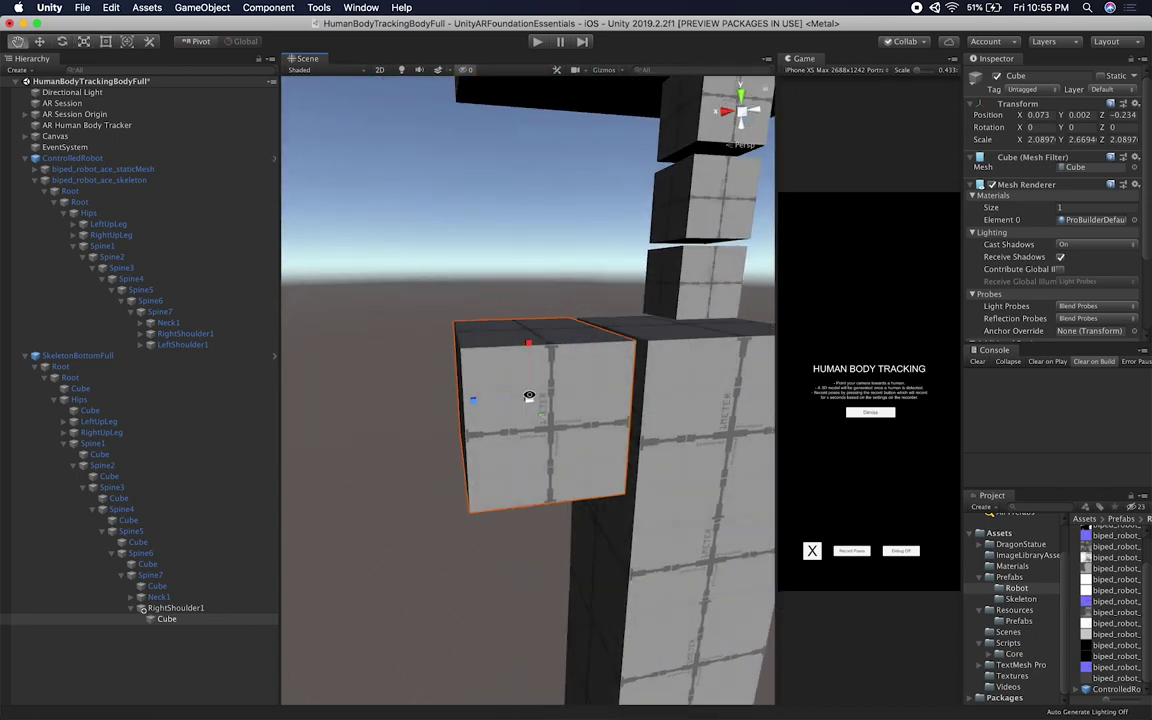
# Step: Shift the shoulder Cube slightly along Z to about -0.22
pyautogui.scroll(-5, 545, 410)
pyautogui.keyDown('alt'); pyautogui.moveTo(582, 408); pyautogui.dragTo(474, 389); pyautogui.keyUp('alt')
pyautogui.press('w')
pyautogui.keyDown('alt'); pyautogui.moveTo(530, 397); pyautogui.dragTo(425, 438); pyautogui.keyUp('alt')
pyautogui.scroll(-6, 555, 403)
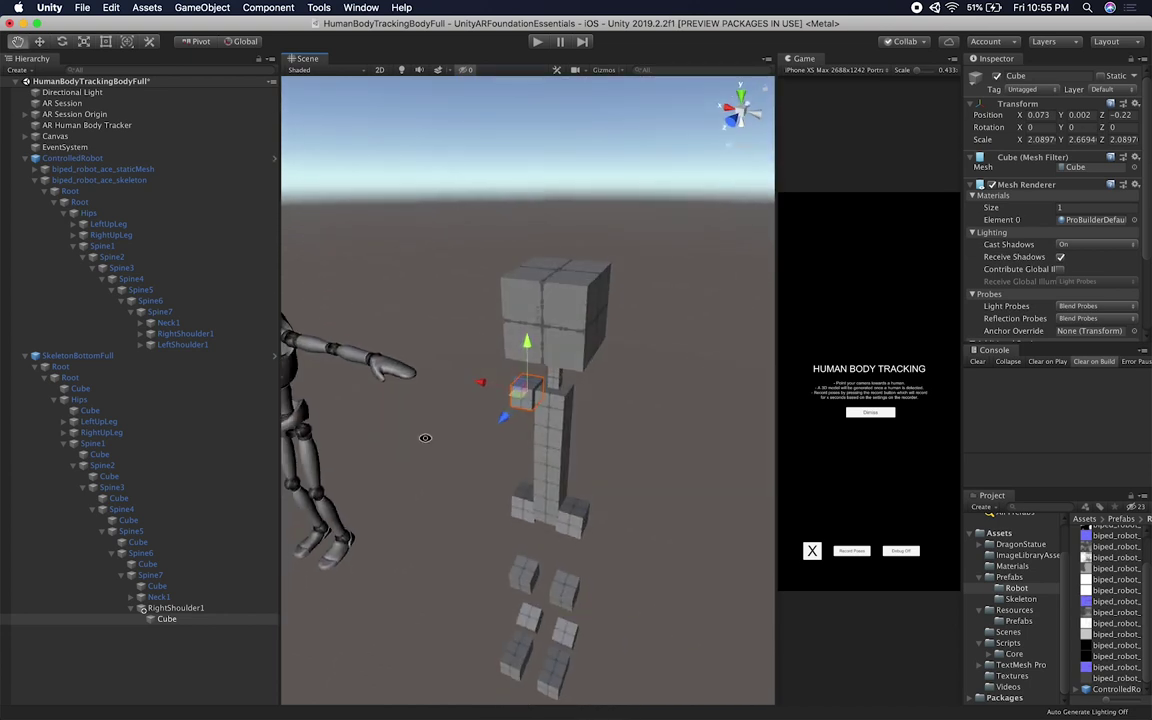
# Step: Expand the robot's RightShoulder1 for reference and duplicate the skeleton's RightShoulder1 under Spine7
pyautogui.keyDown('alt'); pyautogui.moveTo(445, 316); pyautogui.dragTo(255, 473); pyautogui.keyUp('alt')
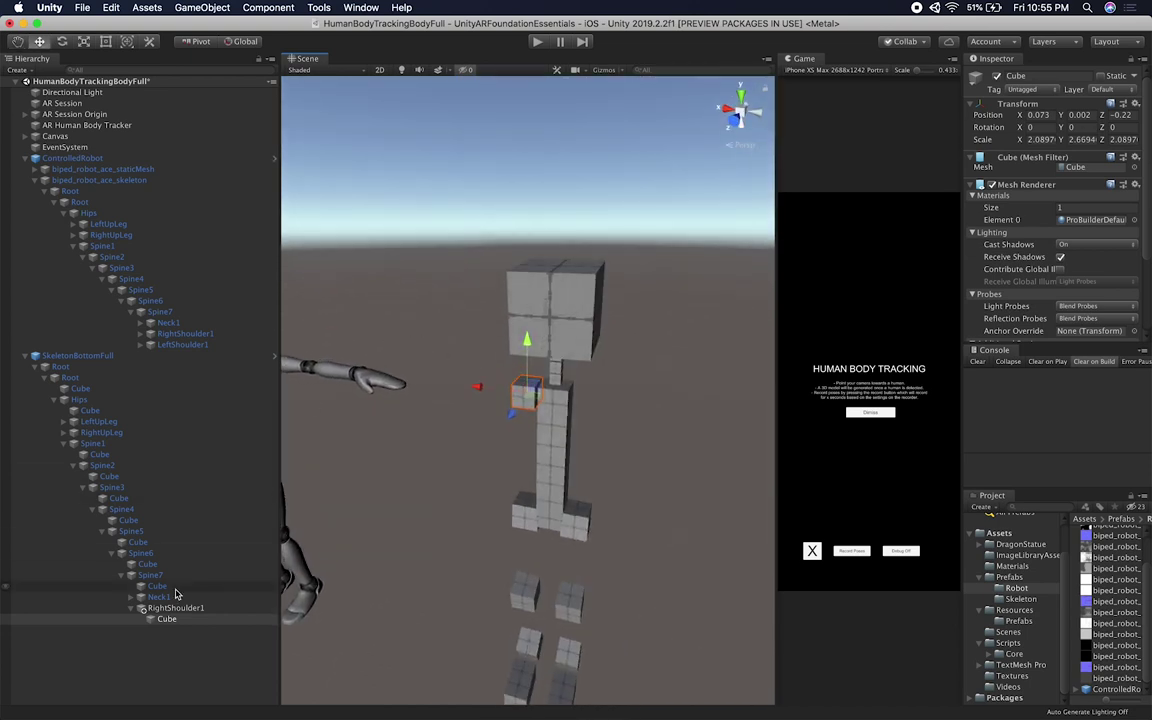
pyautogui.click(140, 333)
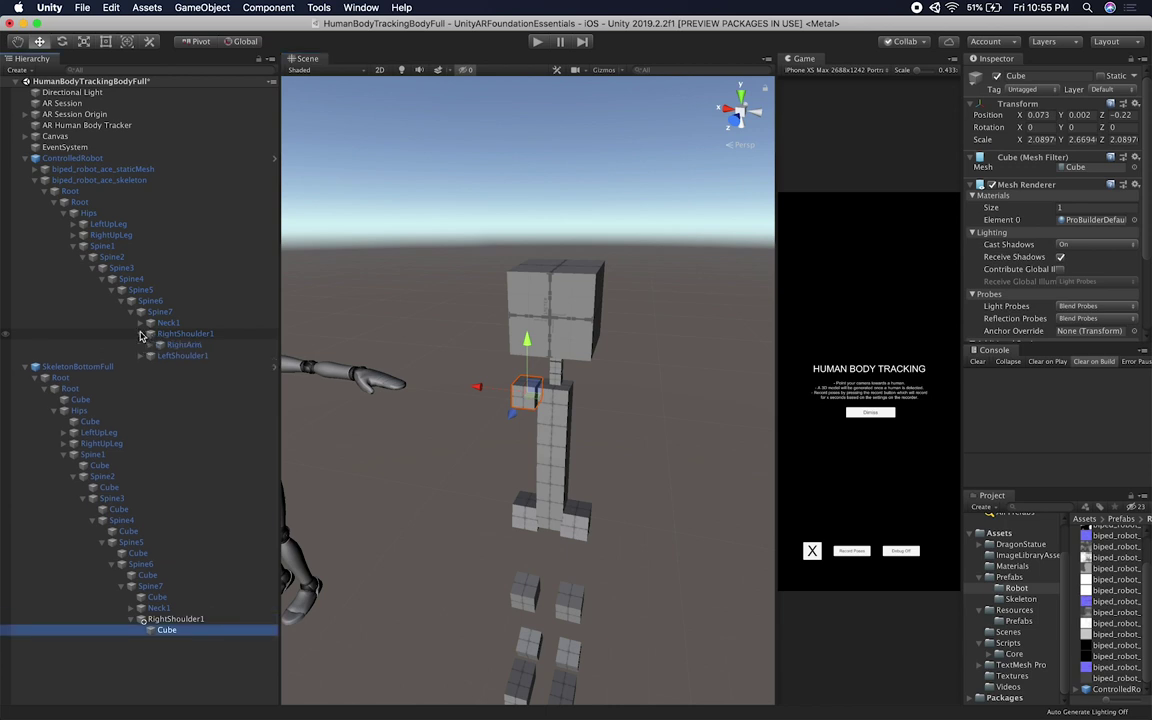
pyautogui.click(140, 620)
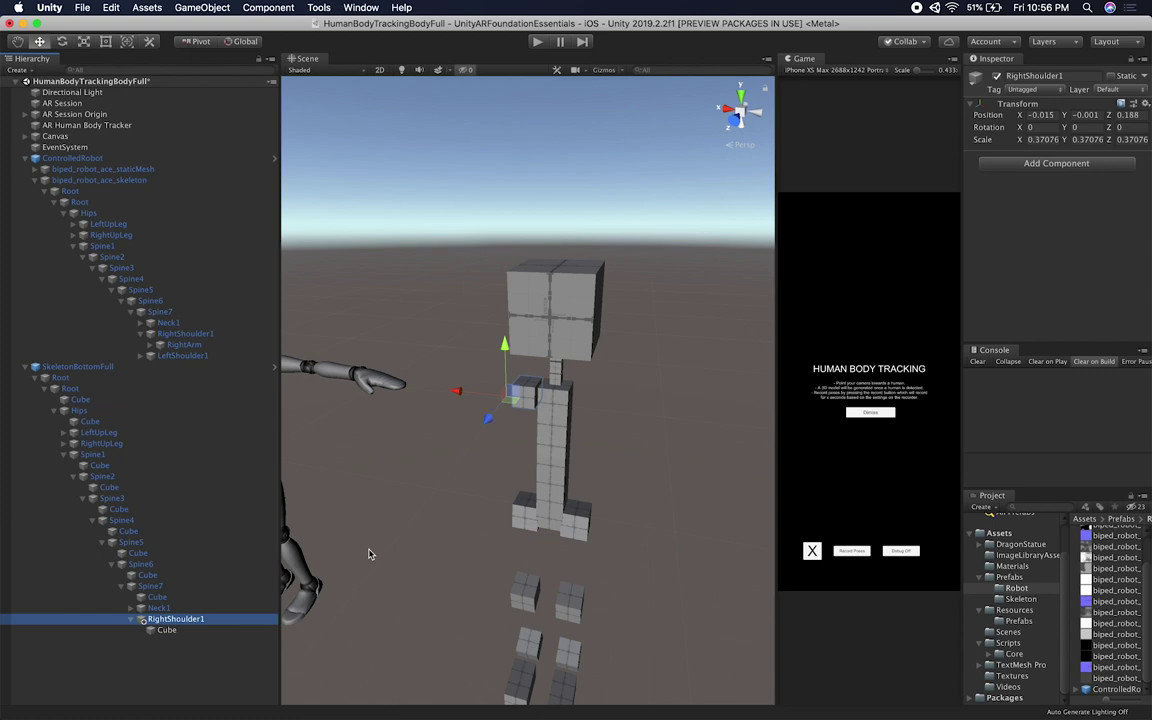
pyautogui.click(141, 619)
pyautogui.press('super+d')
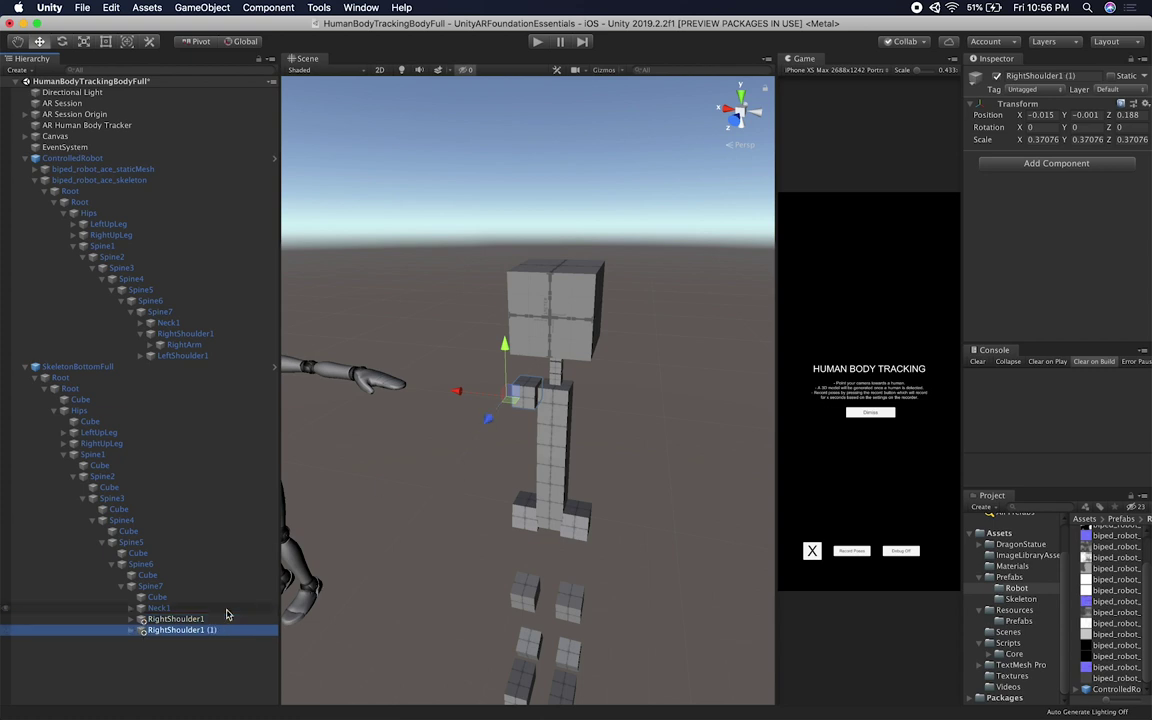
pyautogui.click(1042, 116)
pyautogui.press('Left')
pyautogui.press('Delete')
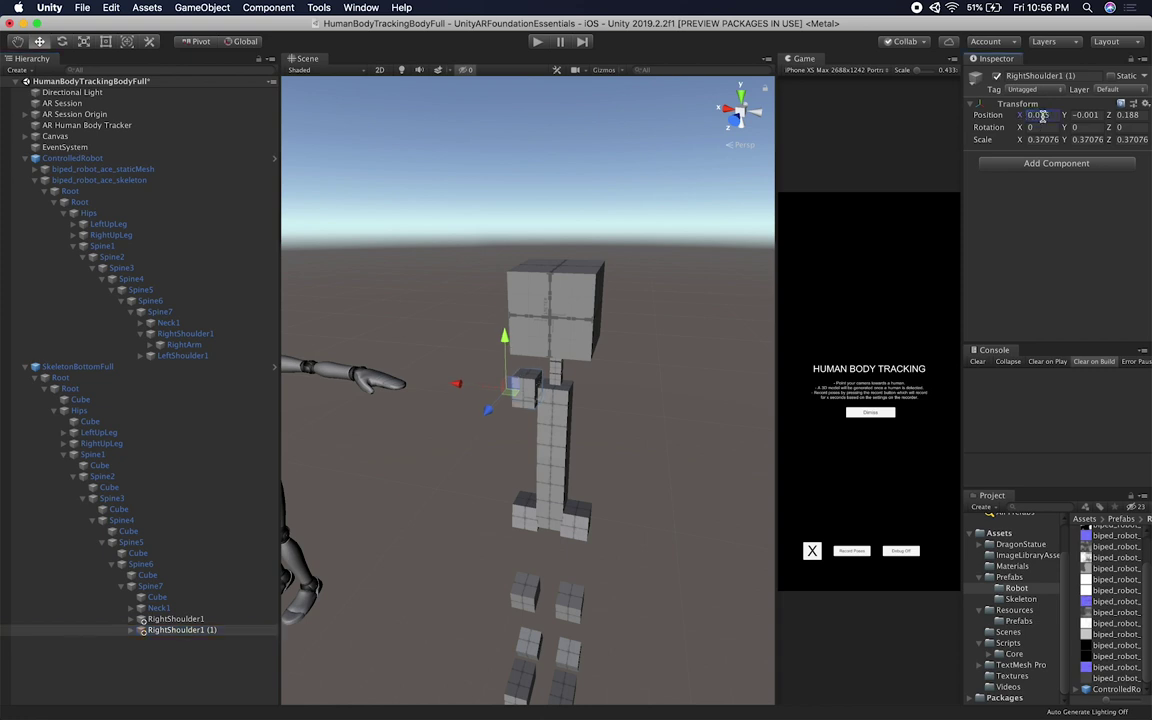
pyautogui.moveTo(458, 388); pyautogui.dragTo(480, 396)
pyautogui.press('super+z')
# Step: Flip the shoulder copy to the opposite side with Z -0.188, then align it beside the spine at about Z -0.0239
pyautogui.click(1136, 115)
pyautogui.press('Left')
pyautogui.write('-')
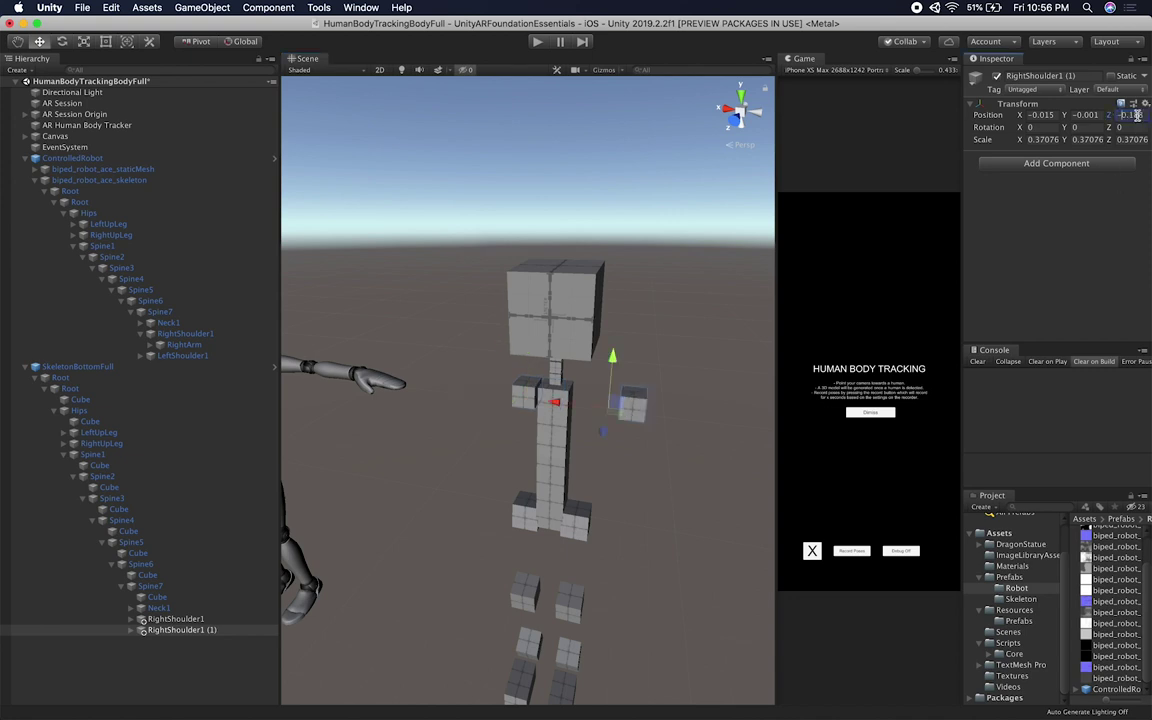
pyautogui.moveTo(553, 399); pyautogui.dragTo(640, 392)
pyautogui.press('f')
pyautogui.moveTo(510, 428); pyautogui.dragTo(652, 414, button='middle')
pyautogui.scroll(-5, 650, 424)
pyautogui.keyDown('alt'); pyautogui.moveTo(650, 424); pyautogui.dragTo(584, 494); pyautogui.keyUp('alt')
pyautogui.moveTo(488, 401); pyautogui.dragTo(486, 403)
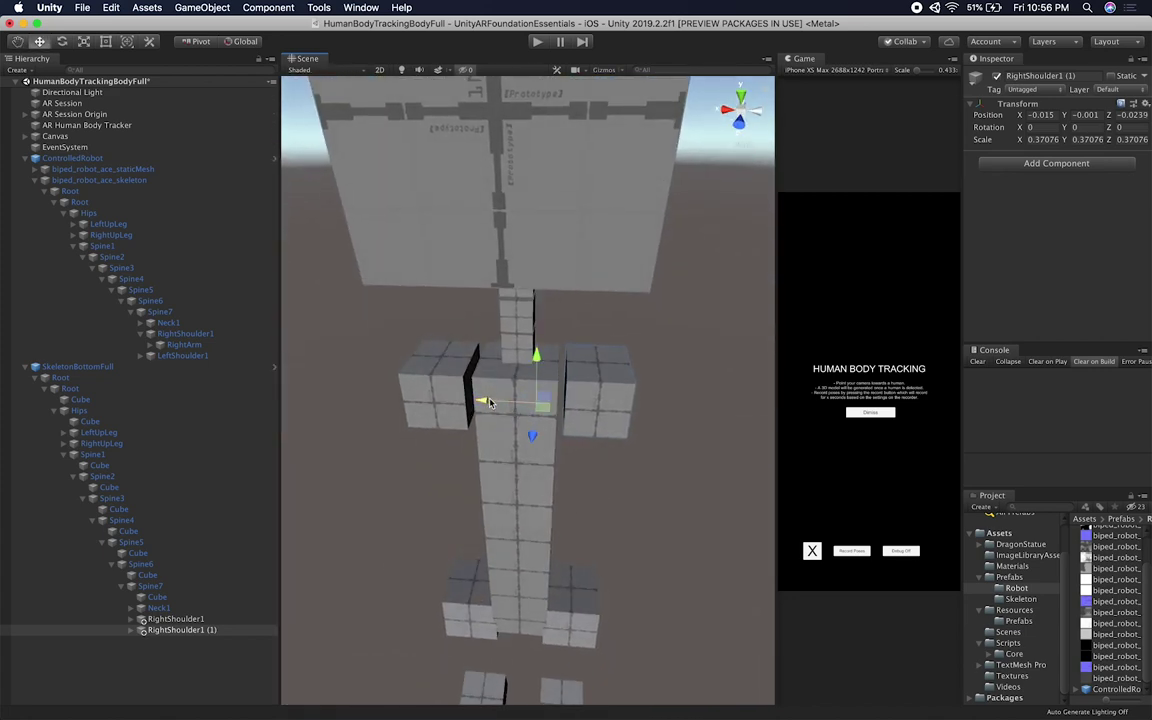
pyautogui.scroll(-5, 458, 440)
pyautogui.keyDown('alt'); pyautogui.moveTo(458, 445); pyautogui.dragTo(499, 461); pyautogui.keyUp('alt')
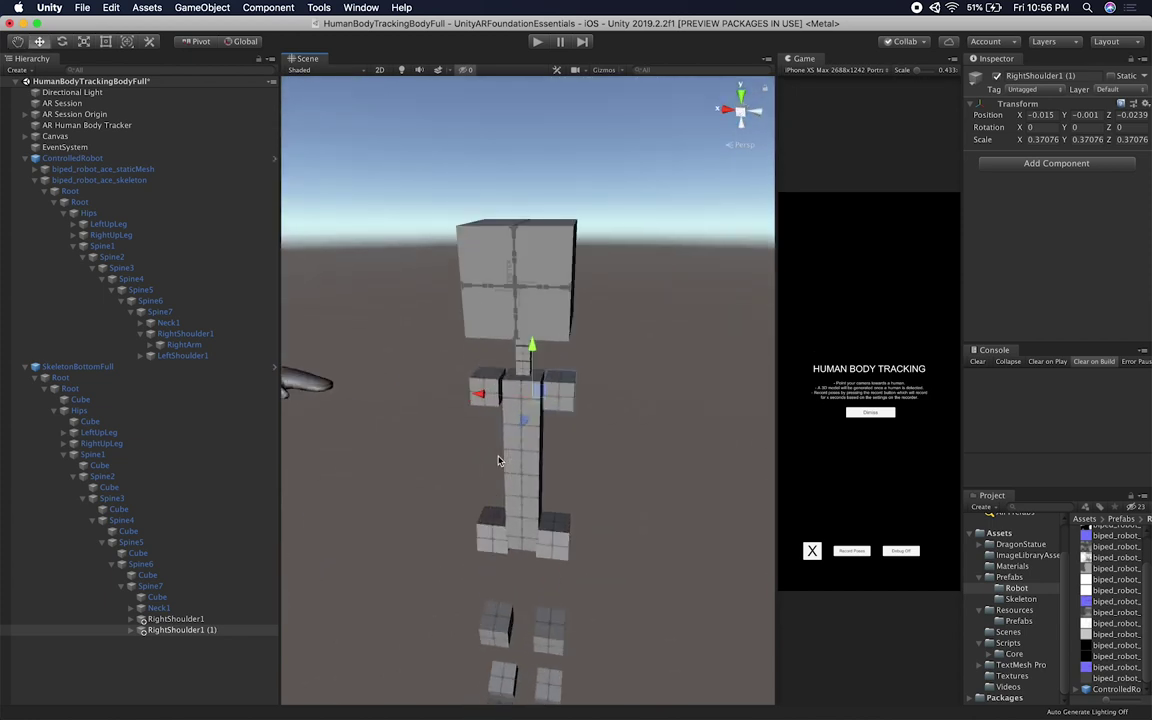
# Step: Rename the shoulder copy LeftShoulder1 and expand both skeleton shoulders to show their Cubes
pyautogui.click(196, 630)
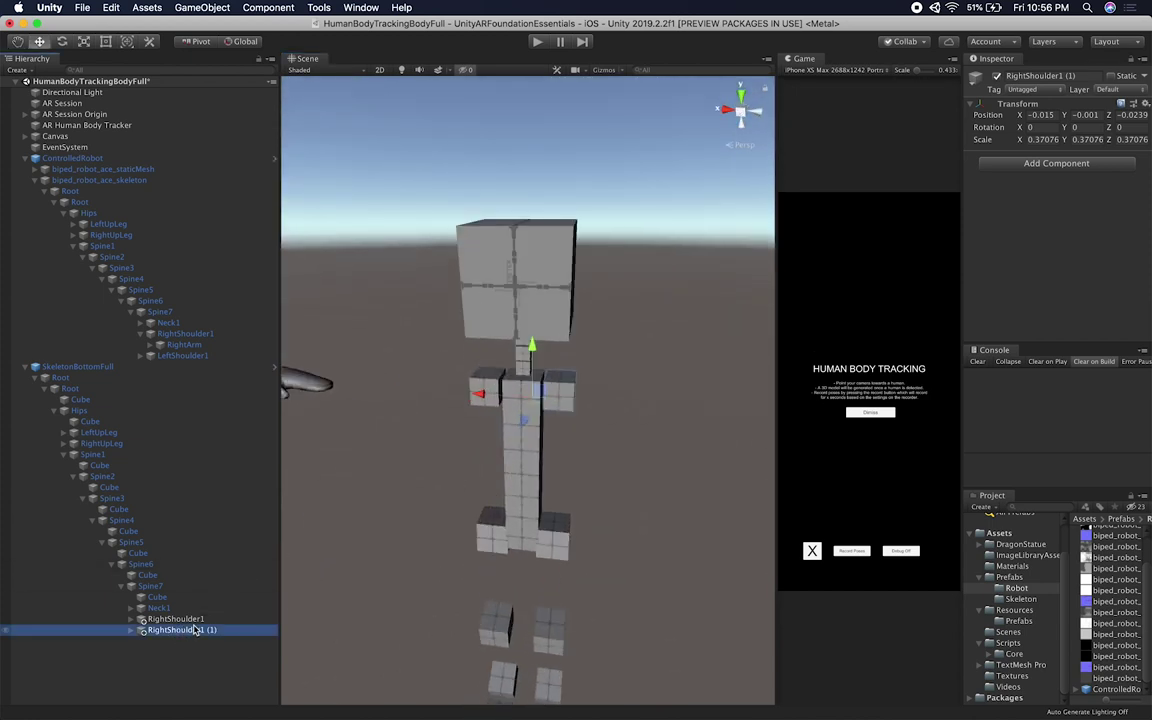
pyautogui.press('Left')
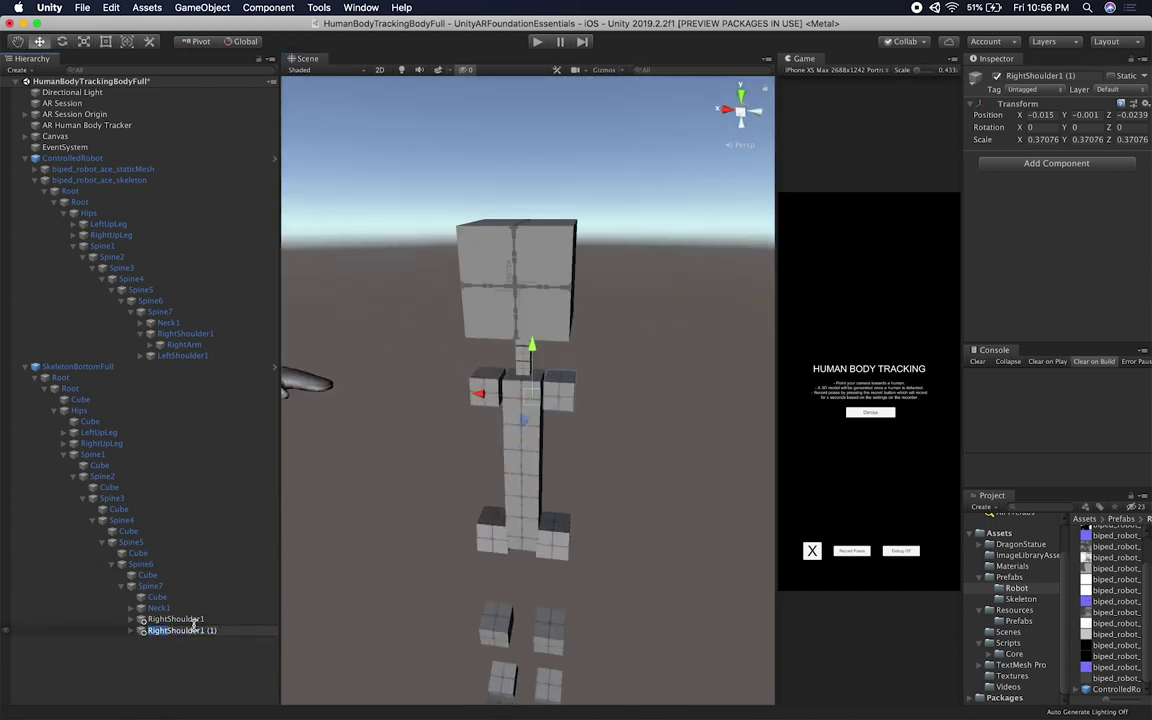
pyautogui.write('Left')
pyautogui.press('Return')
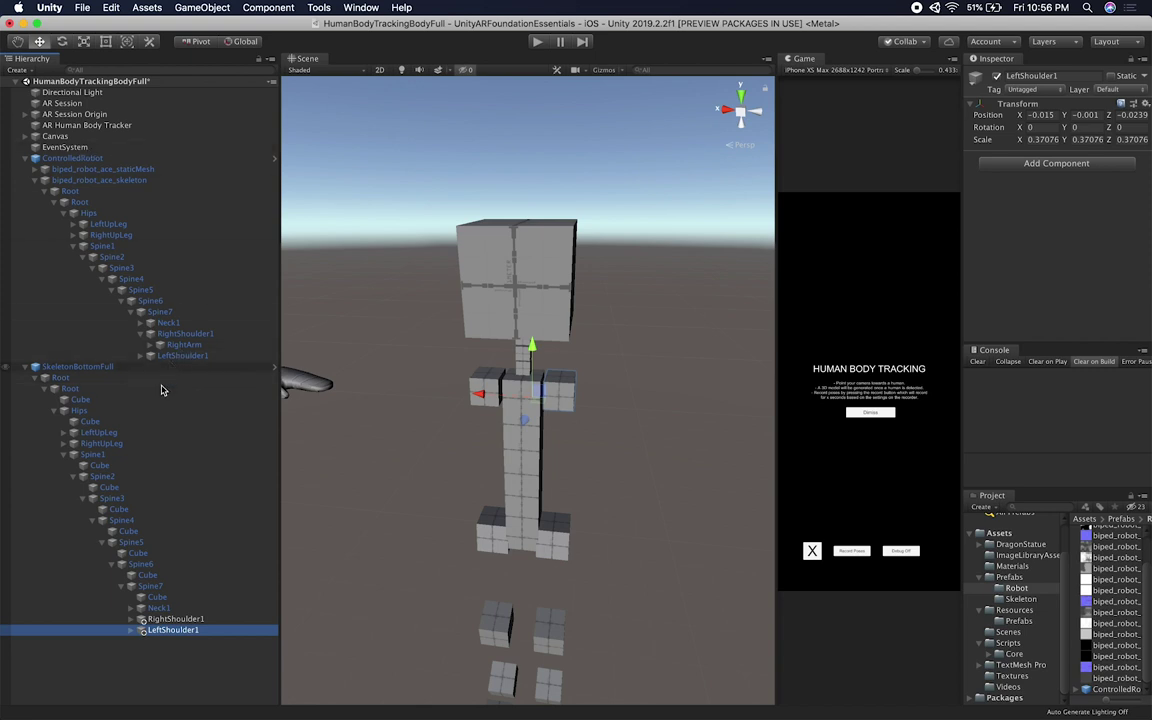
pyautogui.click(131, 619)
pyautogui.click(133, 641)
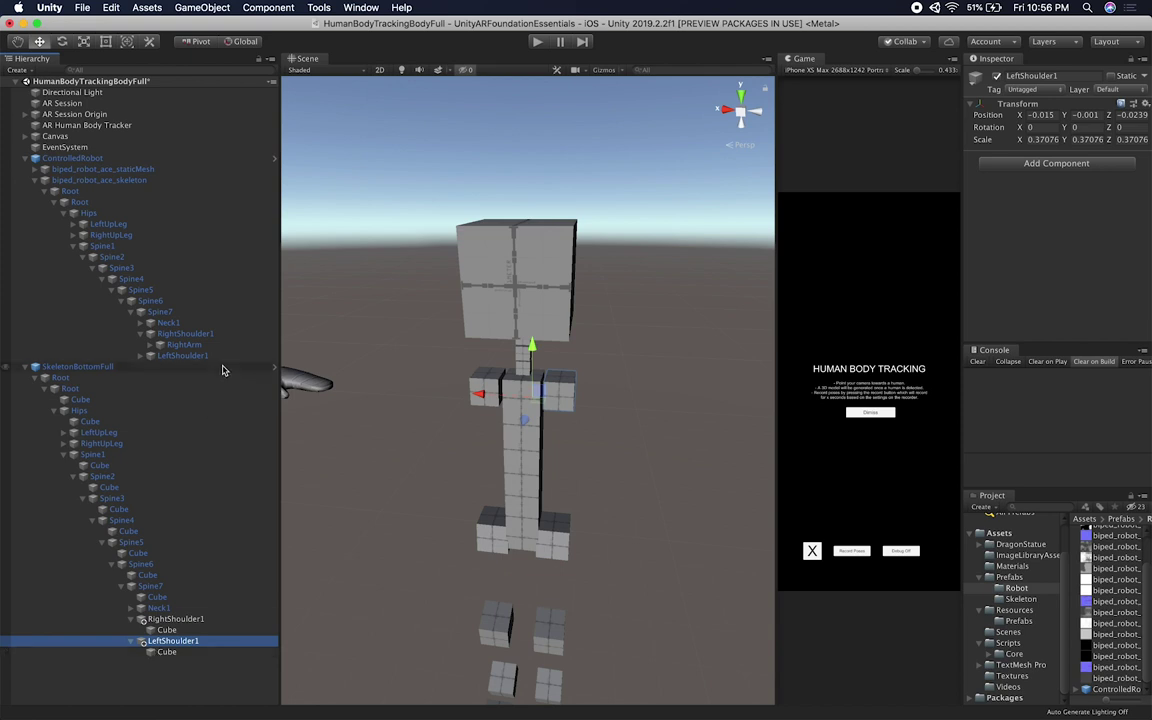
# Step: Examine where the robot's RightArm joint sits in its hierarchy and on its body, compared with the skeleton
pyautogui.click(144, 347)
pyautogui.click(150, 345)
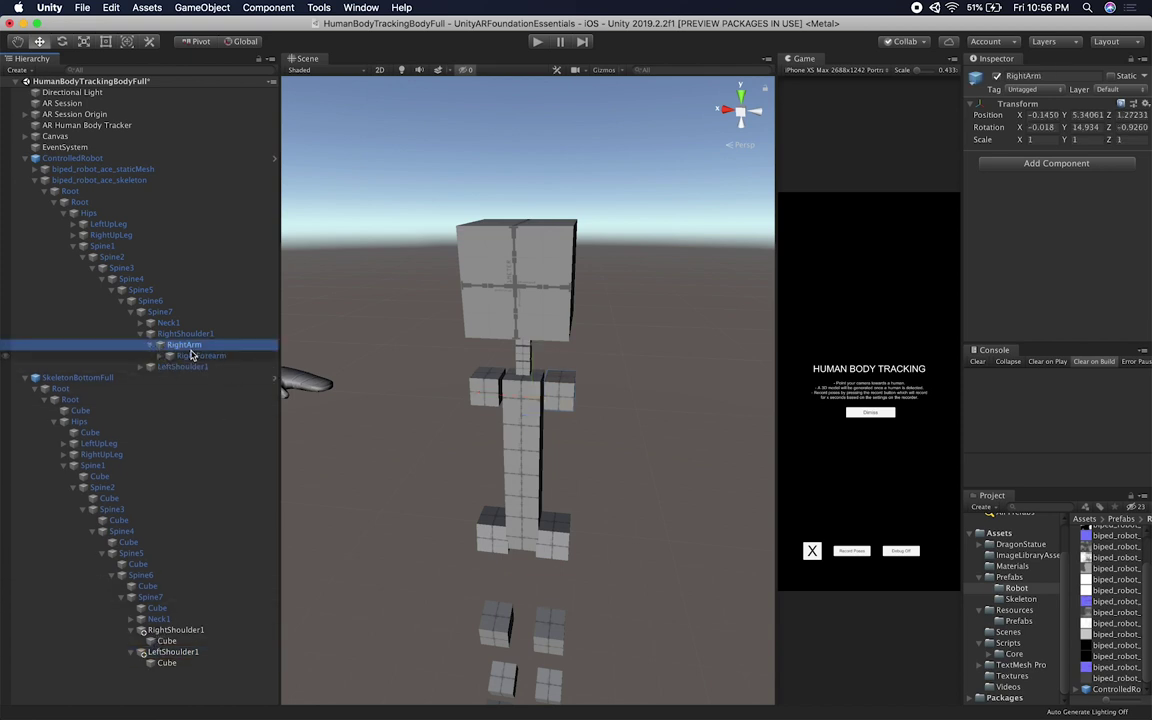
pyautogui.doubleClick(197, 347)
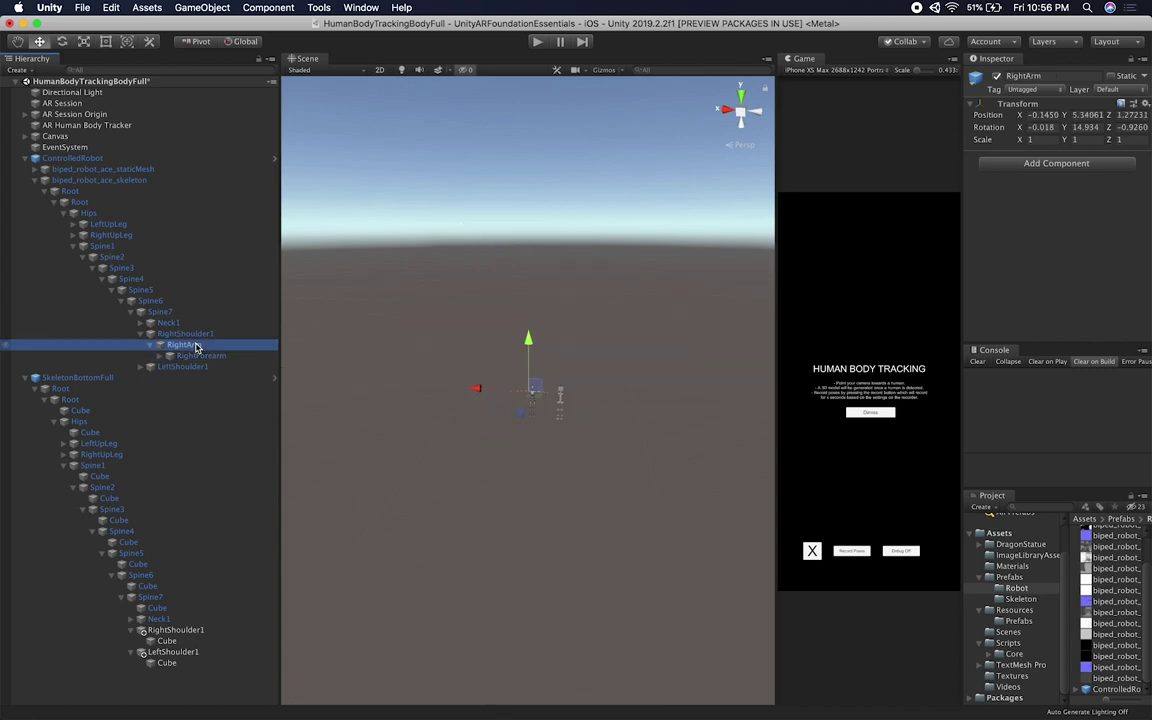
pyautogui.scroll(5, 567, 363)
pyautogui.scroll(5, 567, 363)
pyautogui.scroll(-1, 575, 385)
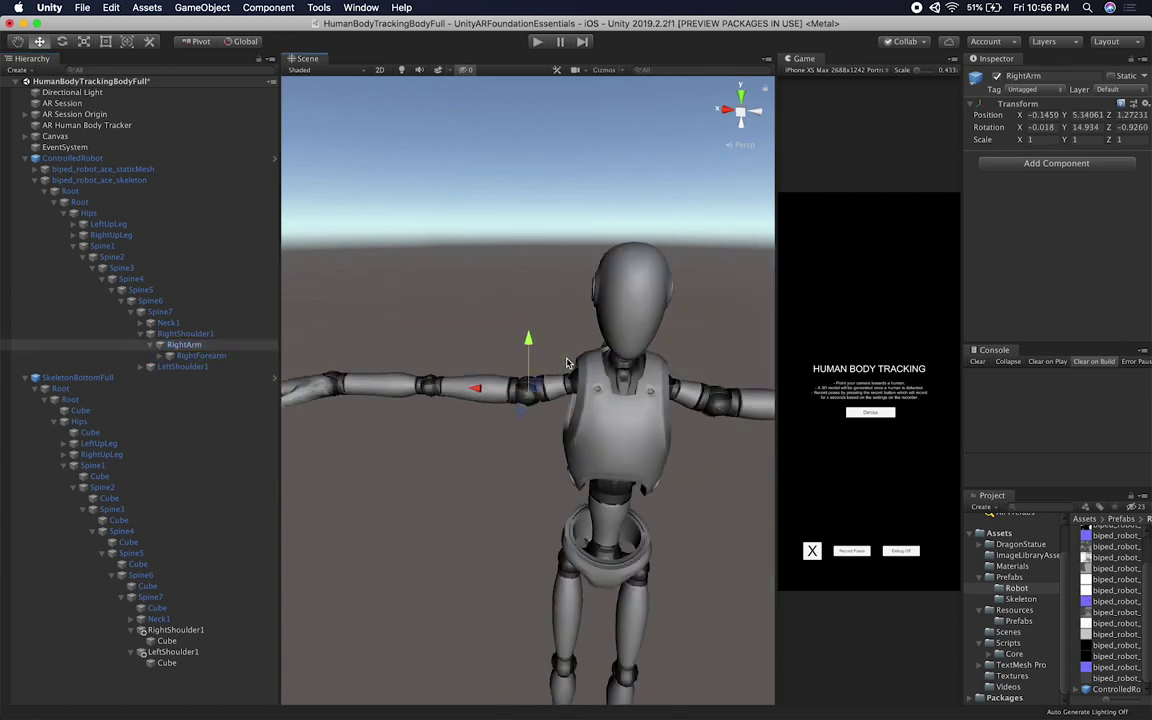
pyautogui.keyDown('alt'); pyautogui.moveTo(583, 407); pyautogui.dragTo(494, 386); pyautogui.keyUp('alt')
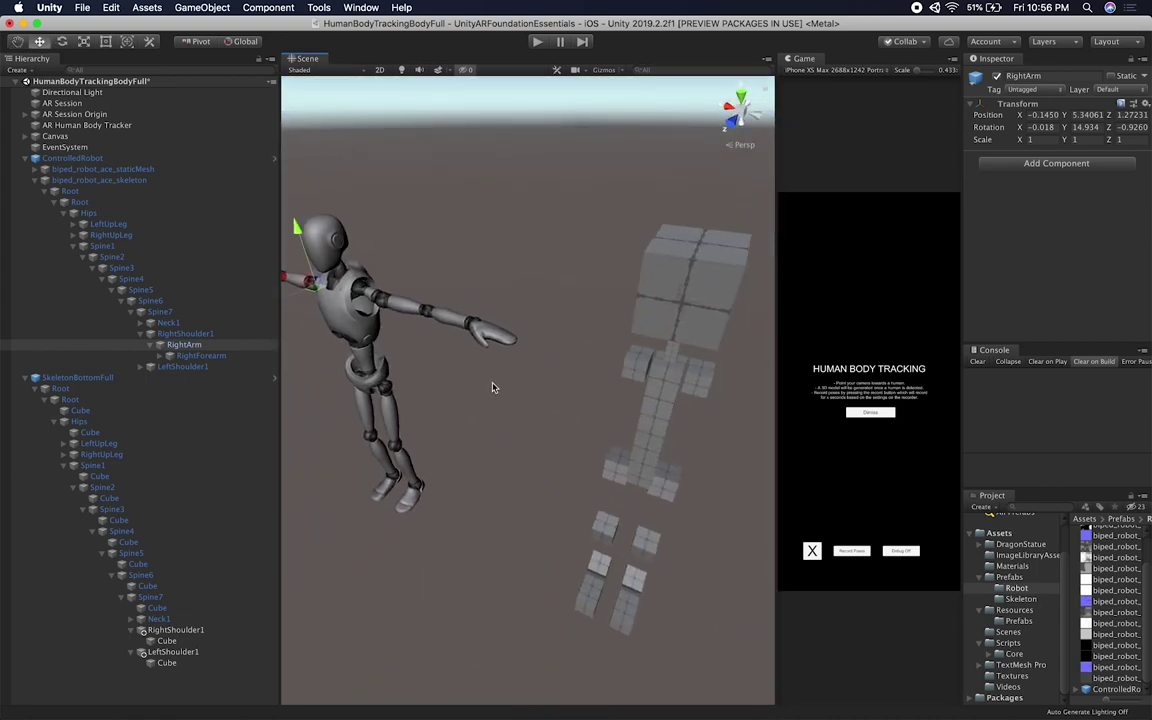
# Step: Paste a copy of RightShoulder1 beneath the skeleton's RightShoulder1, move it outward to about Z 0.228 and scale it to about 0.902
pyautogui.click(180, 630)
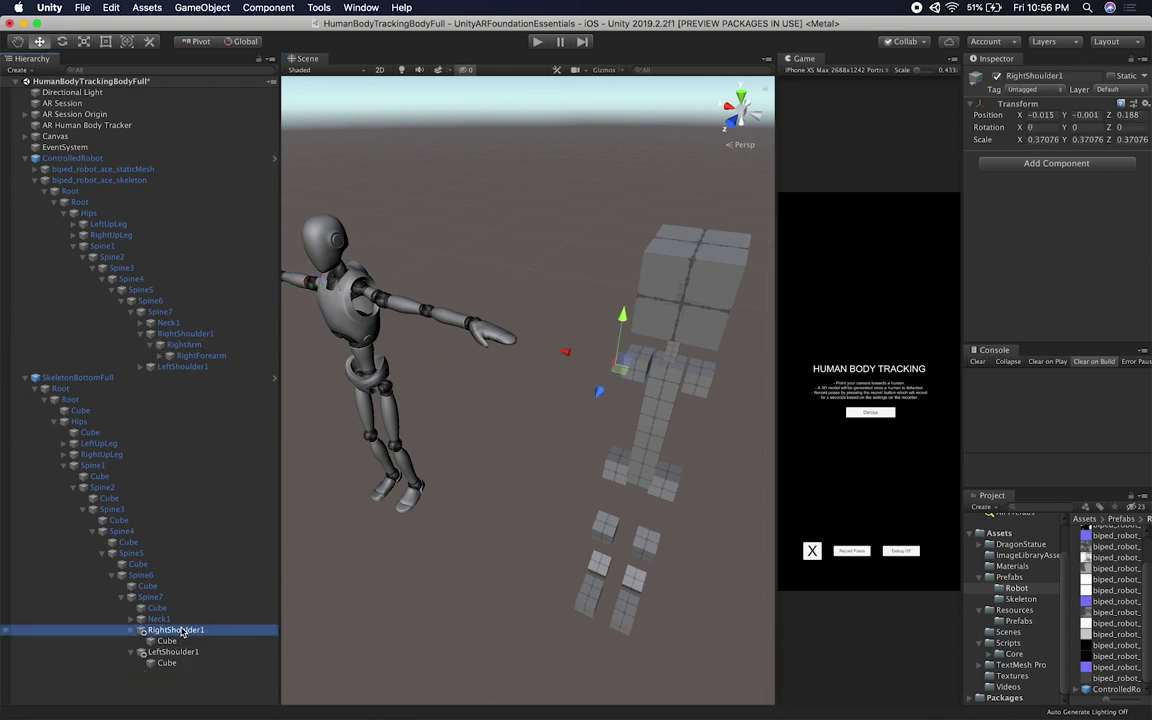
pyautogui.click(168, 641)
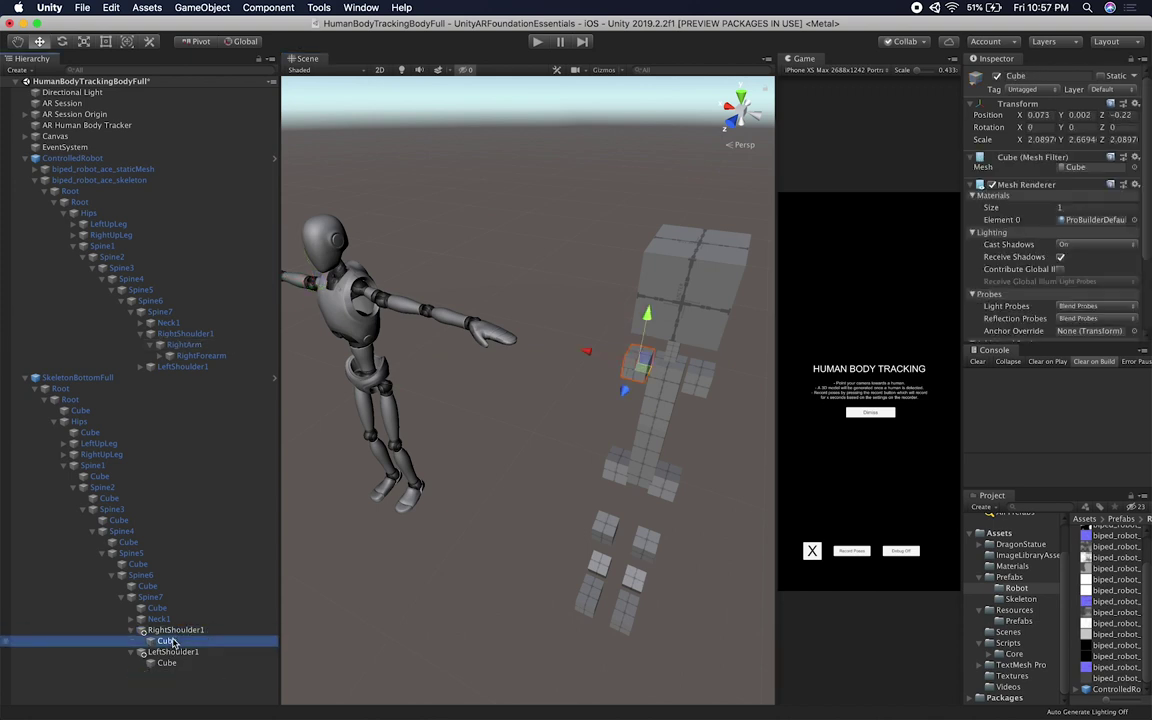
pyautogui.press('super+v')
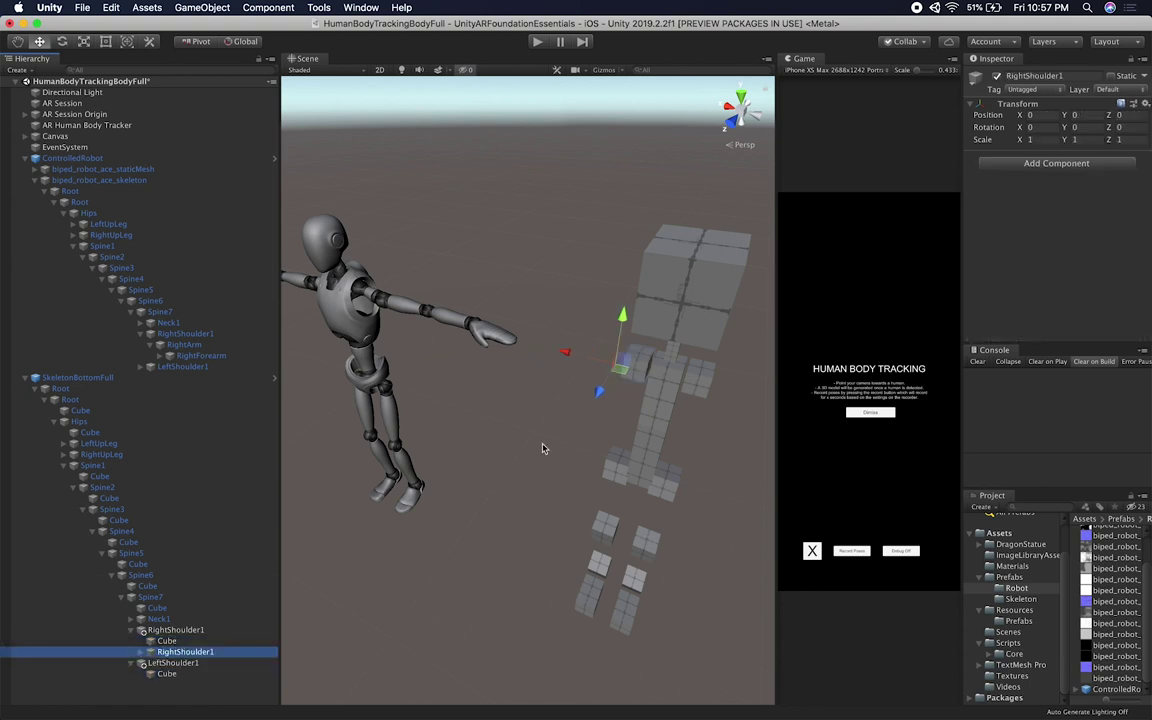
pyautogui.keyDown('alt'); pyautogui.moveTo(466, 470); pyautogui.dragTo(549, 431); pyautogui.keyUp('alt')
pyautogui.moveTo(558, 352); pyautogui.dragTo(530, 352)
pyautogui.press('t')
pyautogui.press('w')
# Step: Move ControlledRobot next to the block skeleton, to about X -0.445, Z -0.996
pyautogui.scroll(-3, 530, 352)
pyautogui.moveTo(476, 358); pyautogui.dragTo(534, 355, button='middle')
pyautogui.keyDown('alt'); pyautogui.moveTo(476, 345); pyautogui.dragTo(496, 290); pyautogui.keyUp('alt')
pyautogui.moveTo(496, 290); pyautogui.dragTo(468, 360, button='right')
pyautogui.scroll(-1, 468, 359)
pyautogui.moveTo(434, 378); pyautogui.dragTo(492, 378, button='middle')
pyautogui.click(404, 387)
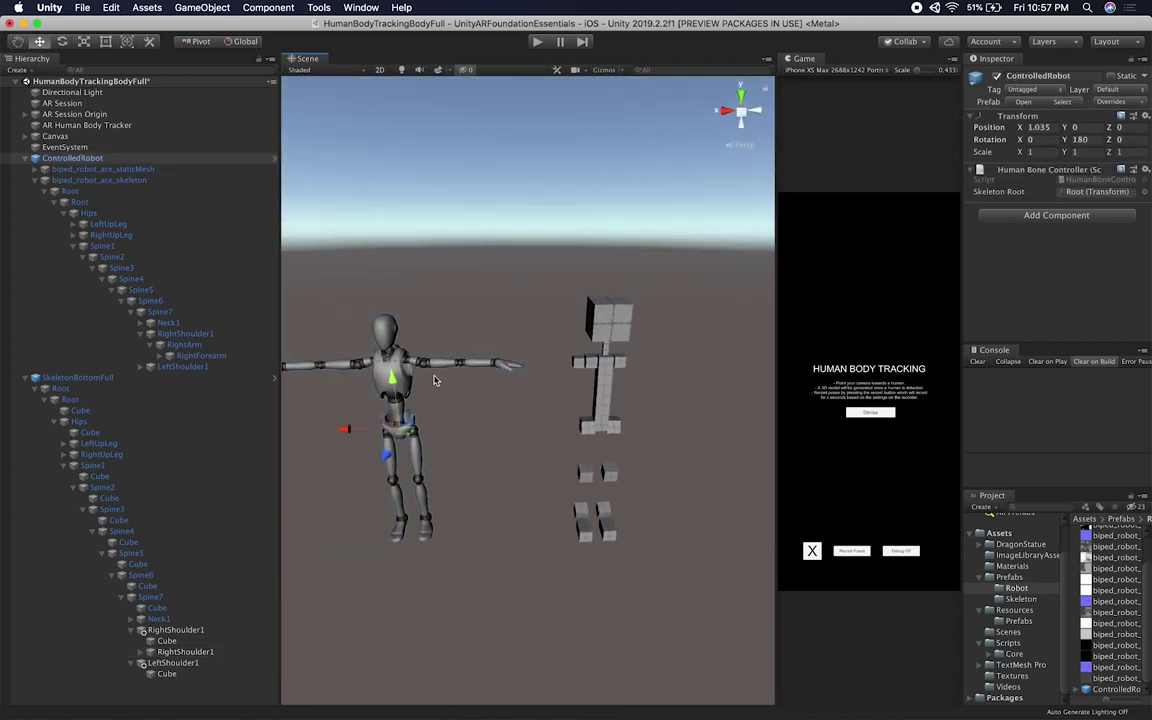
pyautogui.keyDown('alt'); pyautogui.moveTo(493, 258); pyautogui.dragTo(365, 291); pyautogui.keyUp('alt')
pyautogui.moveTo(415, 398); pyautogui.dragTo(560, 374)
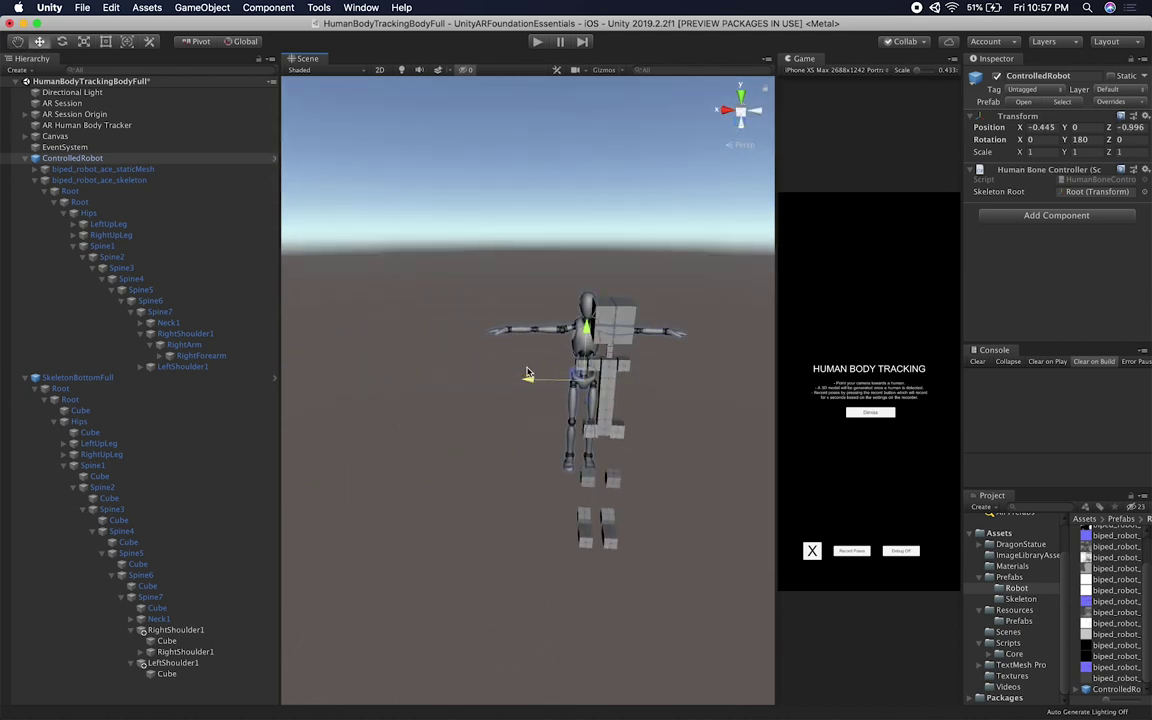
# Step: Copy SkeletonBottomFull's X position of -0.523 to ControlledRobot so both line up
pyautogui.click(108, 378)
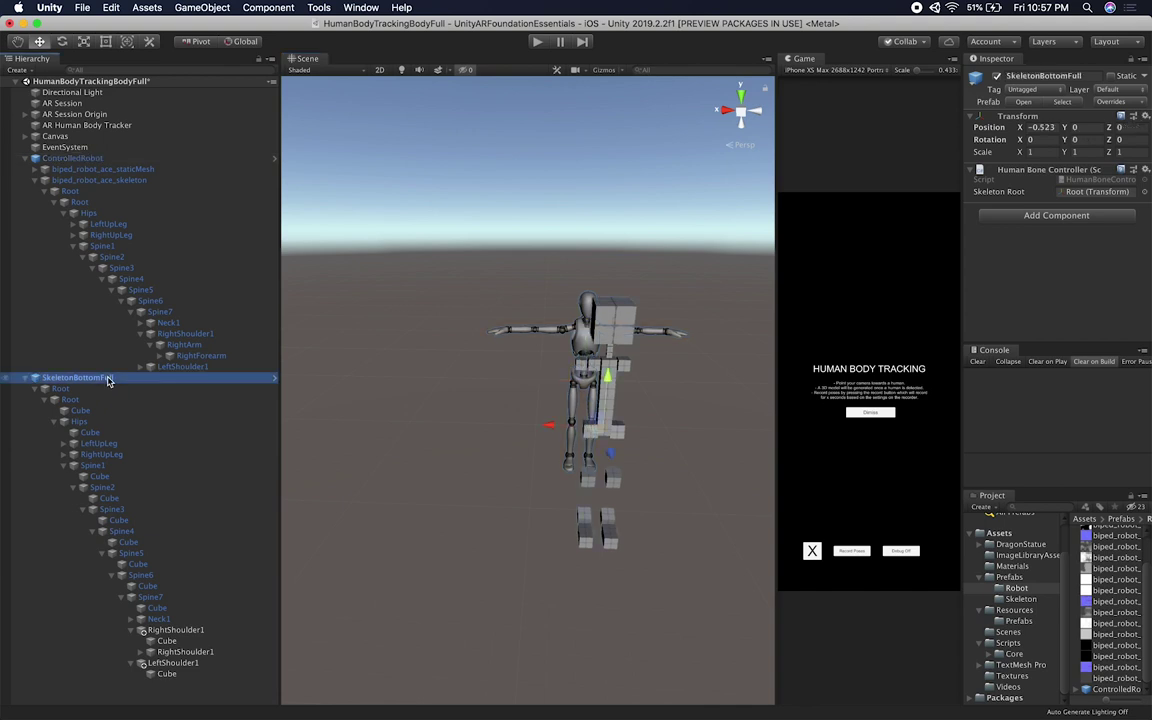
pyautogui.click(1055, 127)
pyautogui.press('super+c')
pyautogui.click(88, 159)
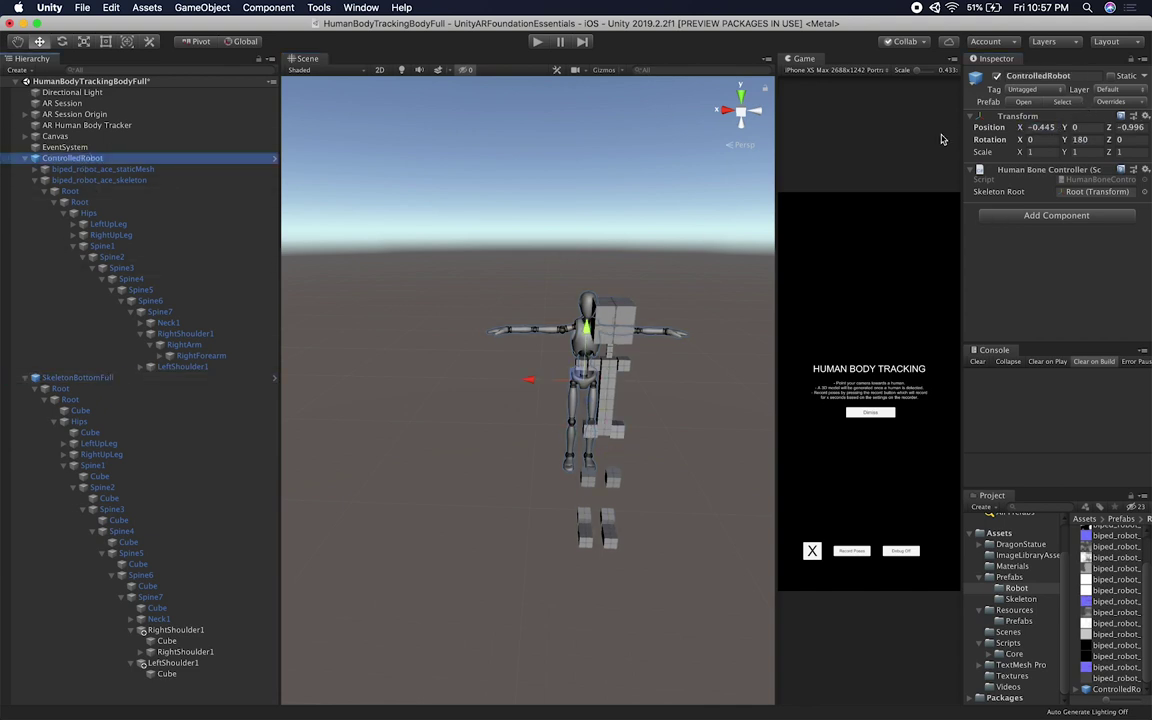
pyautogui.click(1042, 129)
pyautogui.press('super+v')
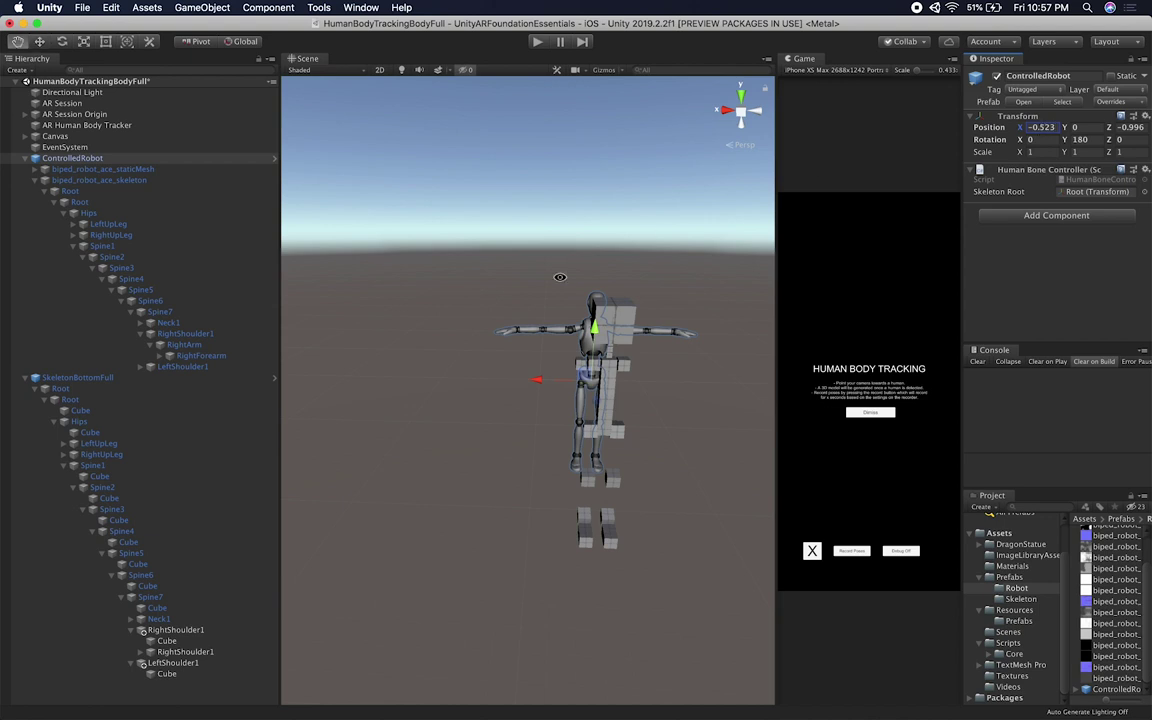
# Step: Move ControlledRobot along Z to about -0.349, directly behind the block skeleton
pyautogui.keyDown('alt'); pyautogui.moveTo(561, 279); pyautogui.dragTo(397, 331); pyautogui.keyUp('alt')
pyautogui.moveTo(643, 420); pyautogui.dragTo(607, 434)
pyautogui.press('f')
pyautogui.keyDown('alt'); pyautogui.moveTo(530, 450); pyautogui.dragTo(524, 420); pyautogui.keyUp('alt')
pyautogui.scroll(8, 658, 396)
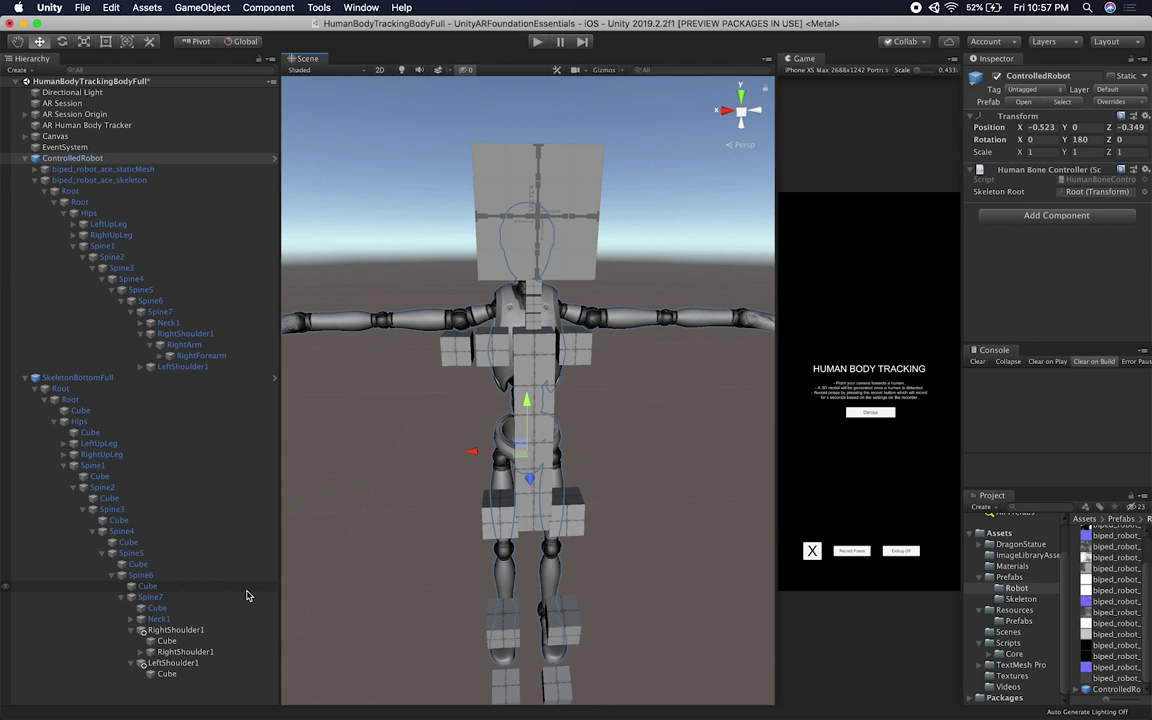
# Step: Rename the nested RightShoulder1 copy RightArm, matching the robot's joint, and shift it outward to Z 0.29
pyautogui.click(172, 651)
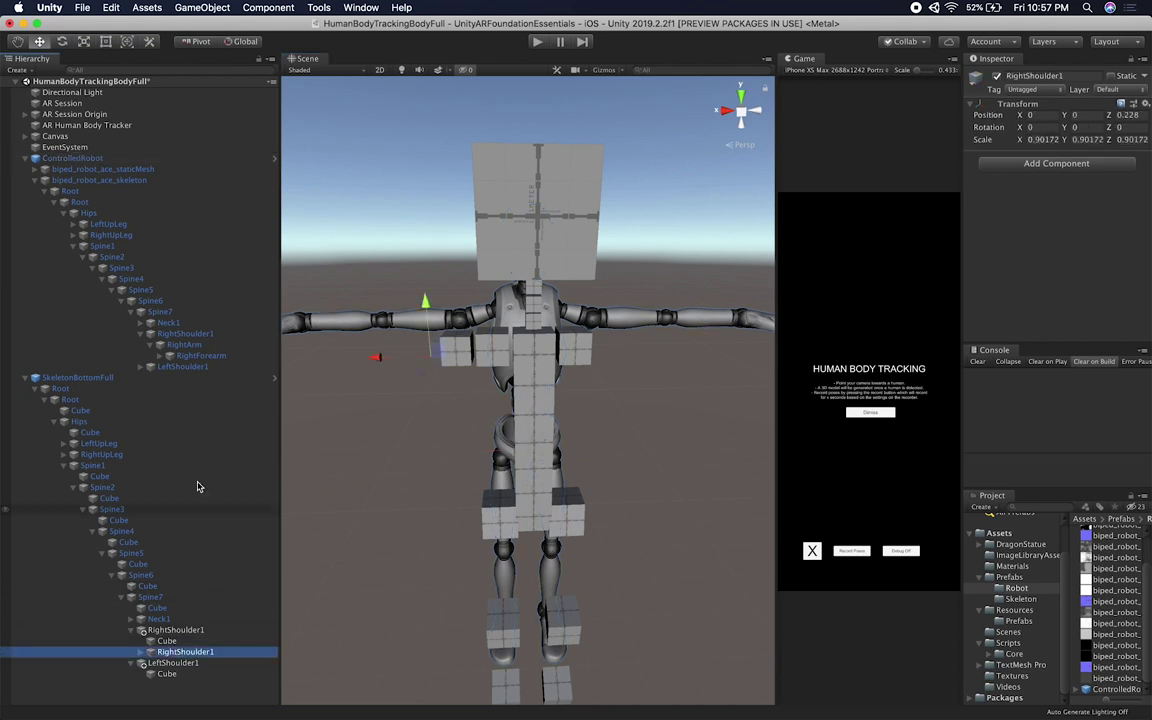
pyautogui.click(181, 345)
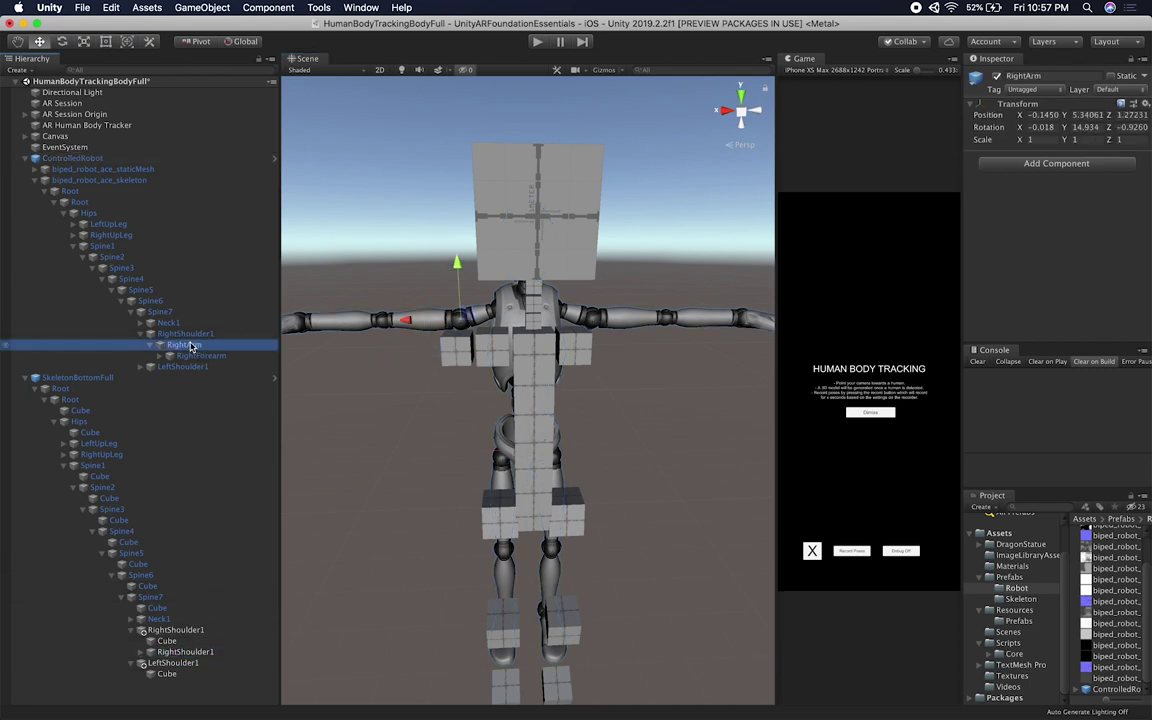
pyautogui.click(165, 653)
pyautogui.click(179, 652)
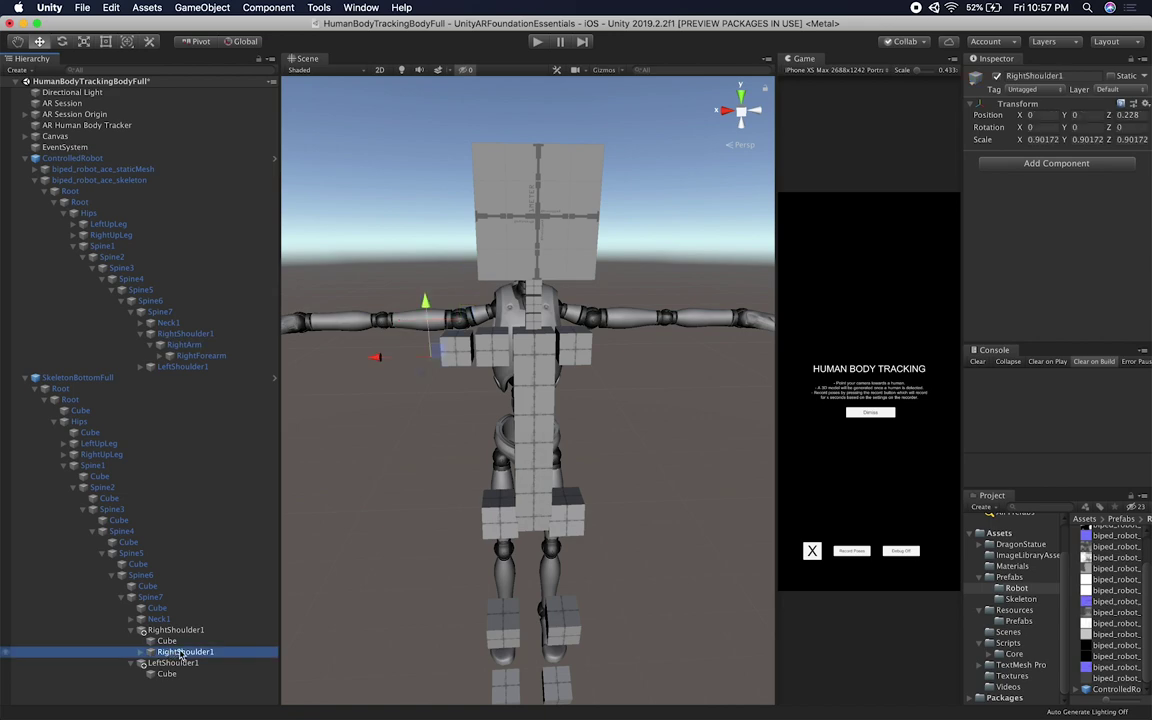
pyautogui.write('RightArm')
pyautogui.press('Return')
pyautogui.keyDown('alt'); pyautogui.moveTo(432, 315); pyautogui.dragTo(365, 347); pyautogui.keyUp('alt')
pyautogui.keyDown('alt'); pyautogui.moveTo(368, 347); pyautogui.dragTo(327, 310); pyautogui.keyUp('alt')
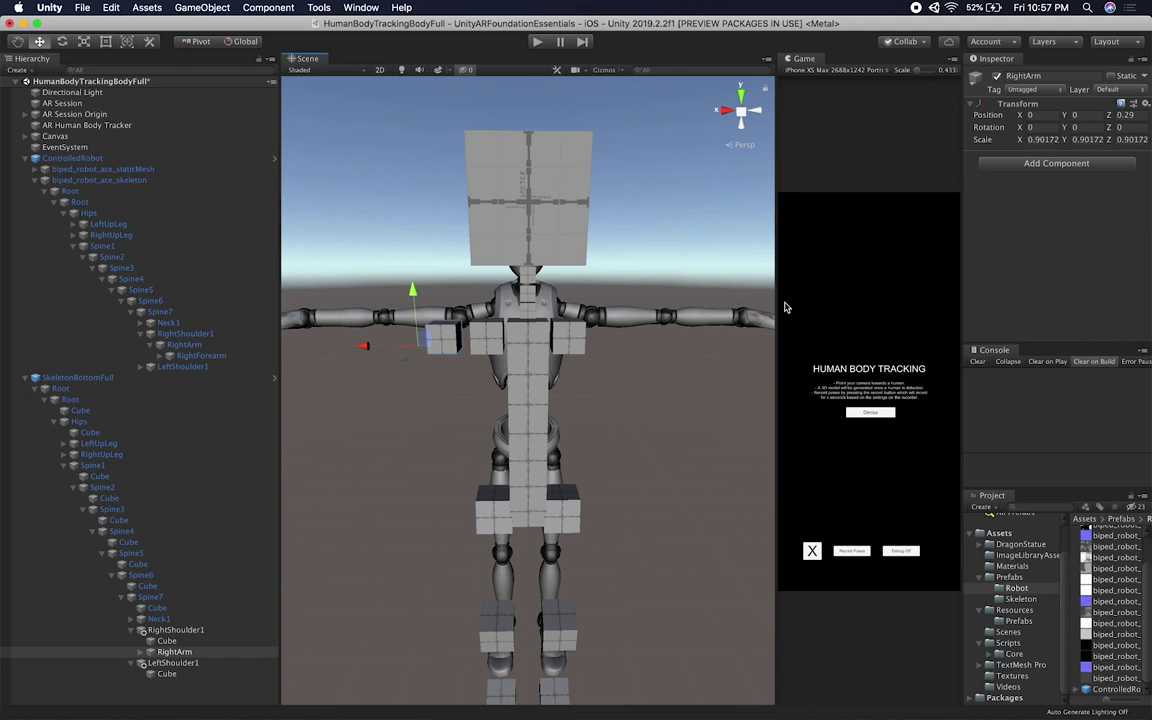
# Step: Paste a copy of RightArm beneath LeftShoulder1 and rename it LeftArm
pyautogui.click(193, 652)
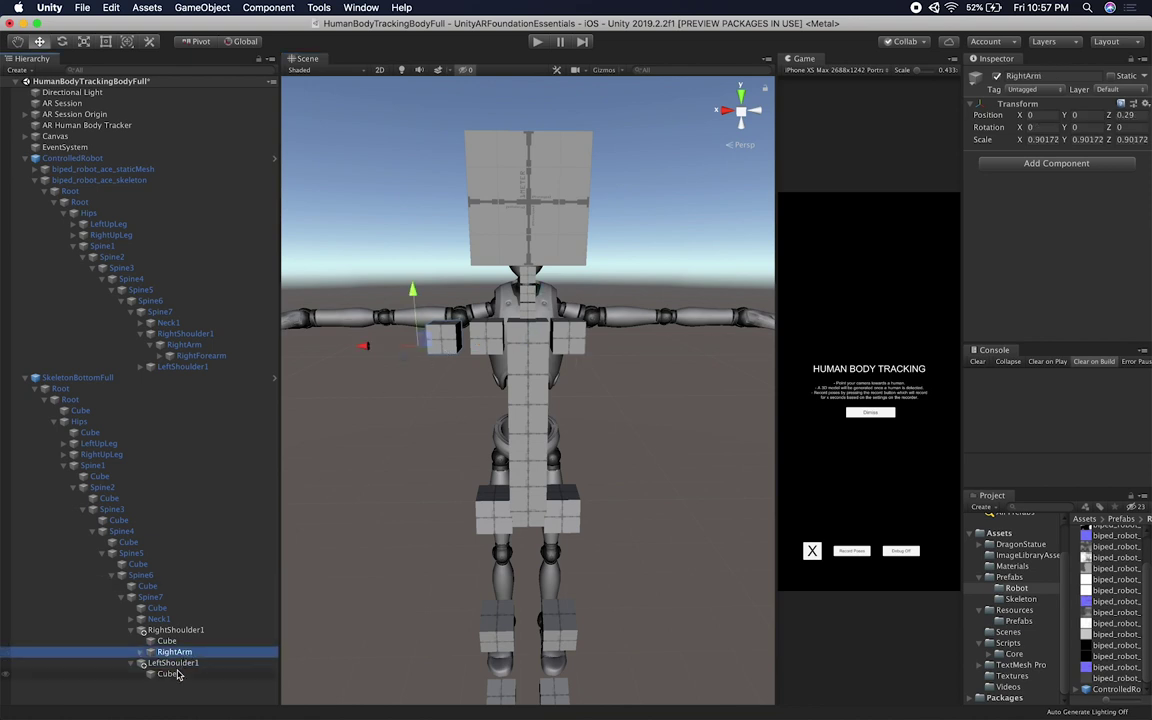
pyautogui.click(167, 674)
pyautogui.press('super+v')
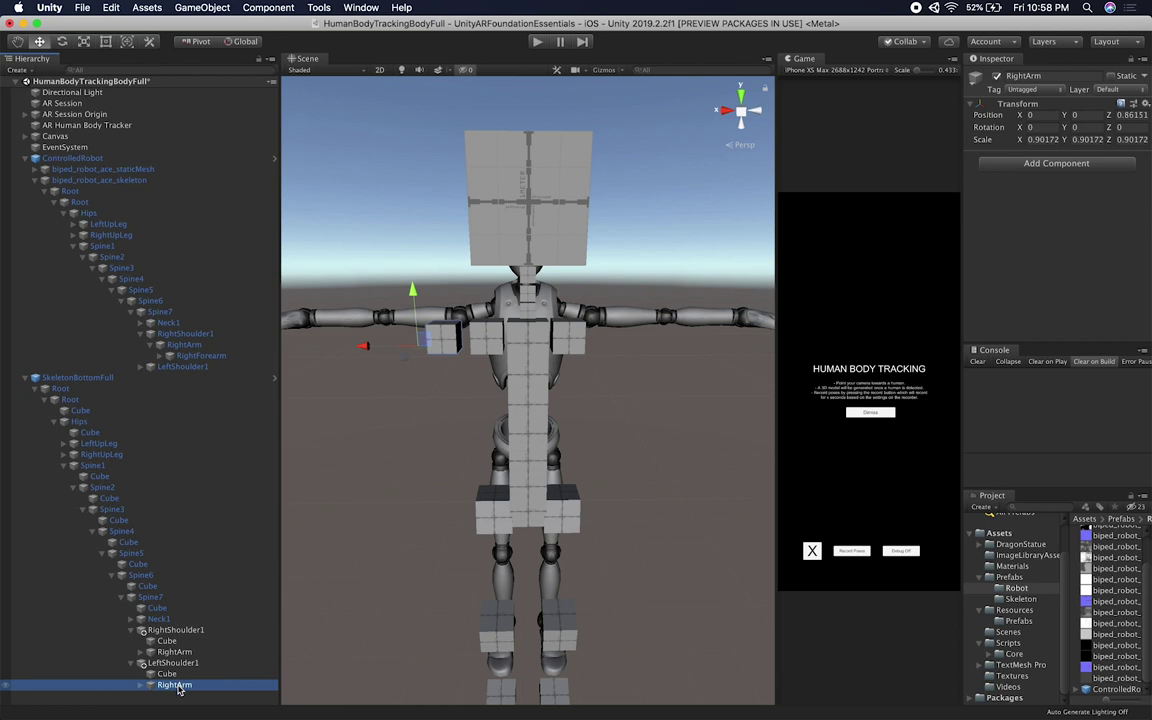
pyautogui.click(177, 686)
pyautogui.click(178, 685)
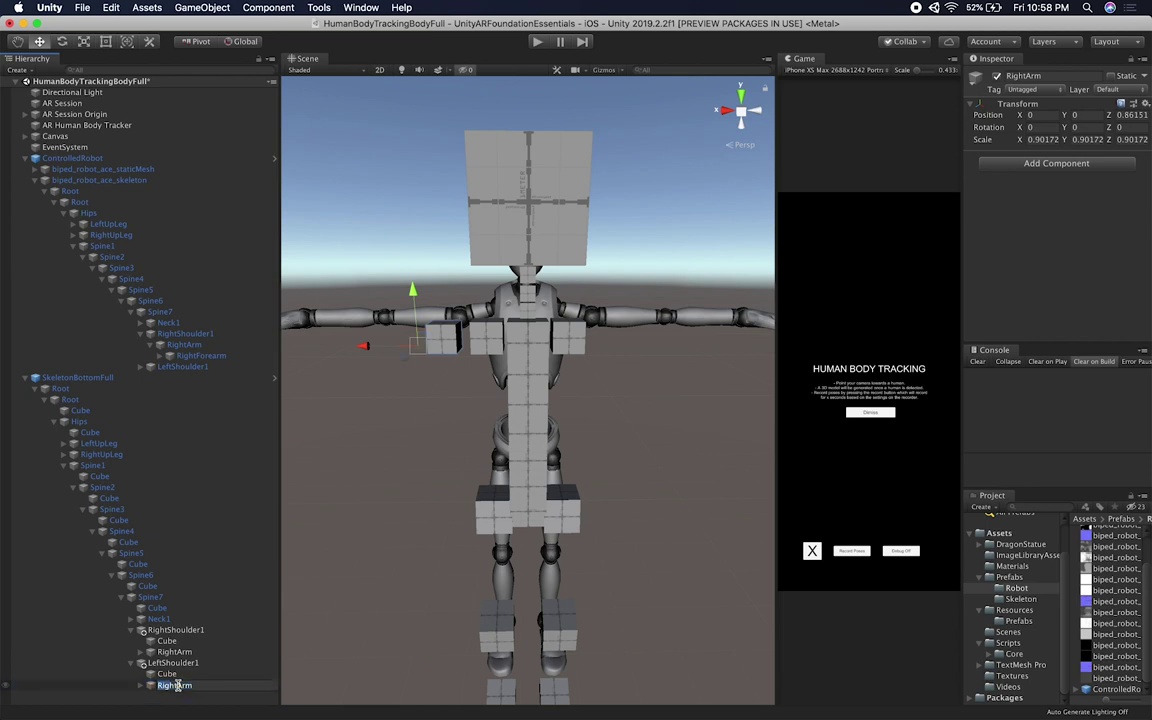
pyautogui.write('Left')
pyautogui.press('Return')
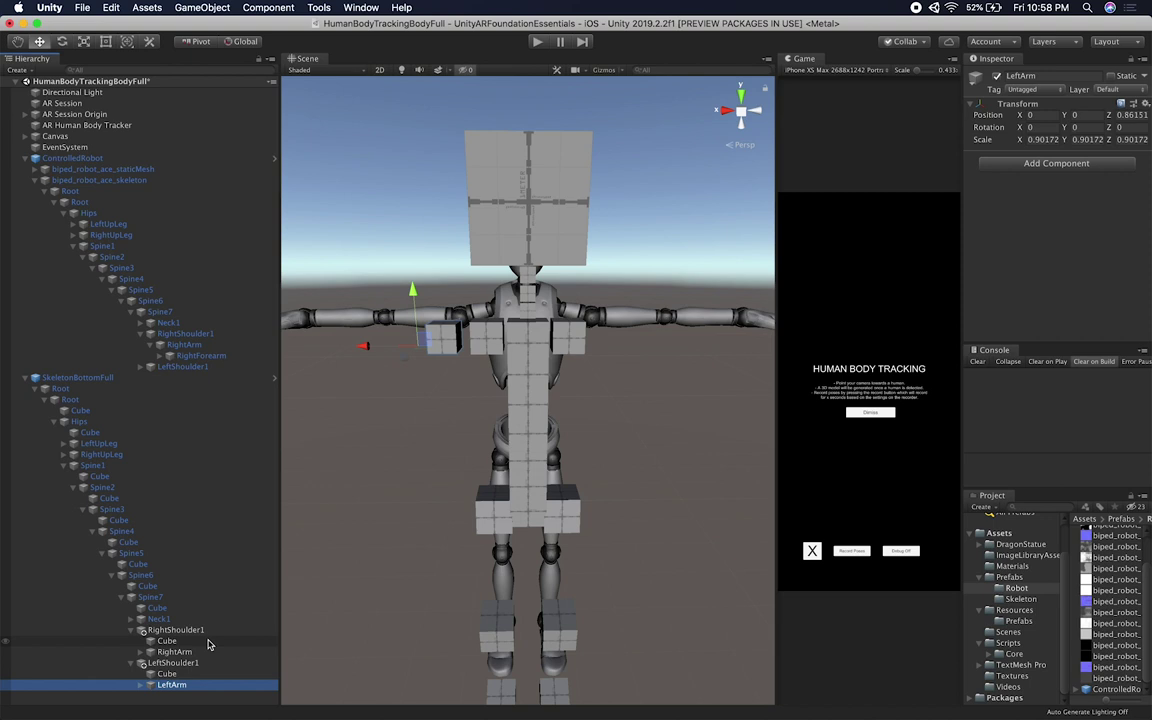
# Step: Move LeftArm outward past the left shoulder to about Z -0.377 and check its alignment from the front and side
pyautogui.moveTo(365, 346); pyautogui.dragTo(555, 352)
pyautogui.press('super+z')
pyautogui.moveTo(365, 349); pyautogui.dragTo(582, 249)
pyautogui.click(740, 112)
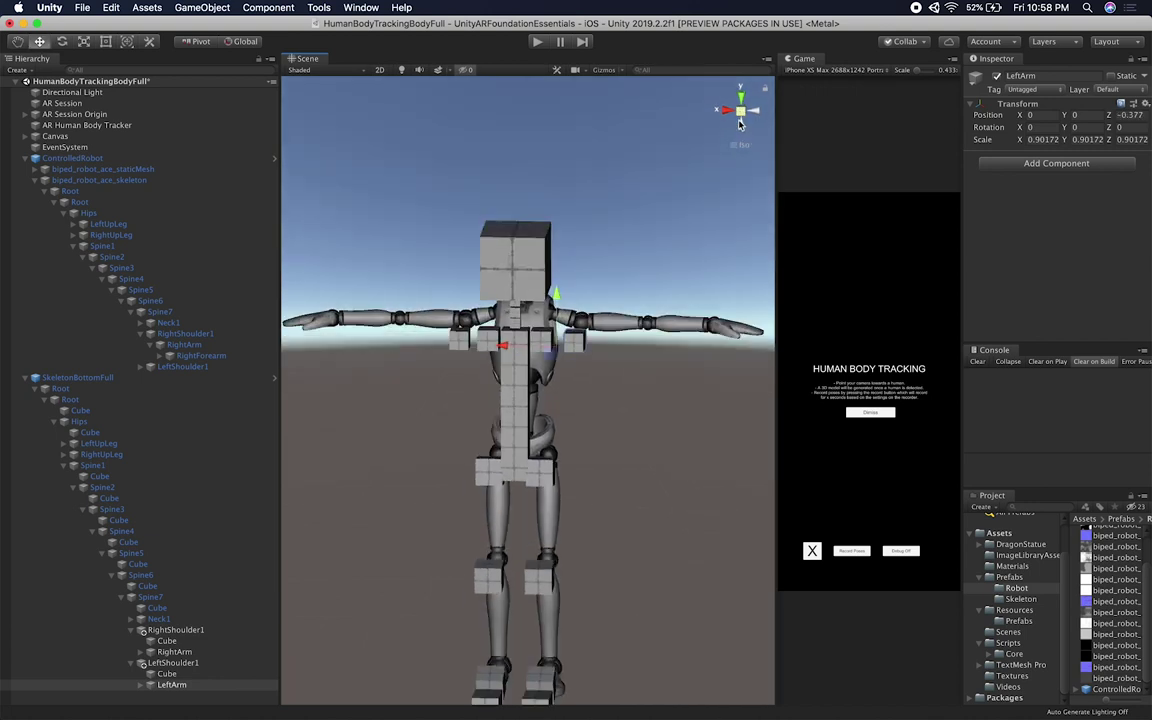
pyautogui.click(727, 110)
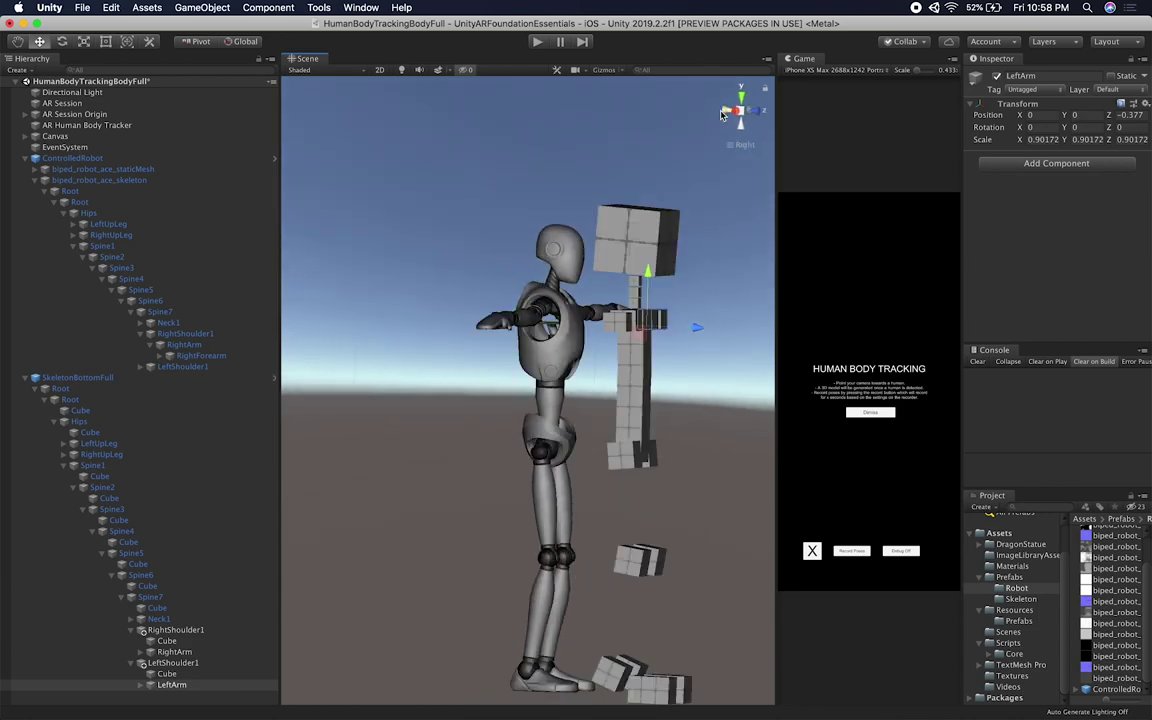
# Step: From the front view, pull LeftArm inward along Z to about -0.33 so it lines up with the robot's left arm joint
pyautogui.click(762, 113)
pyautogui.scroll(5, 573, 250)
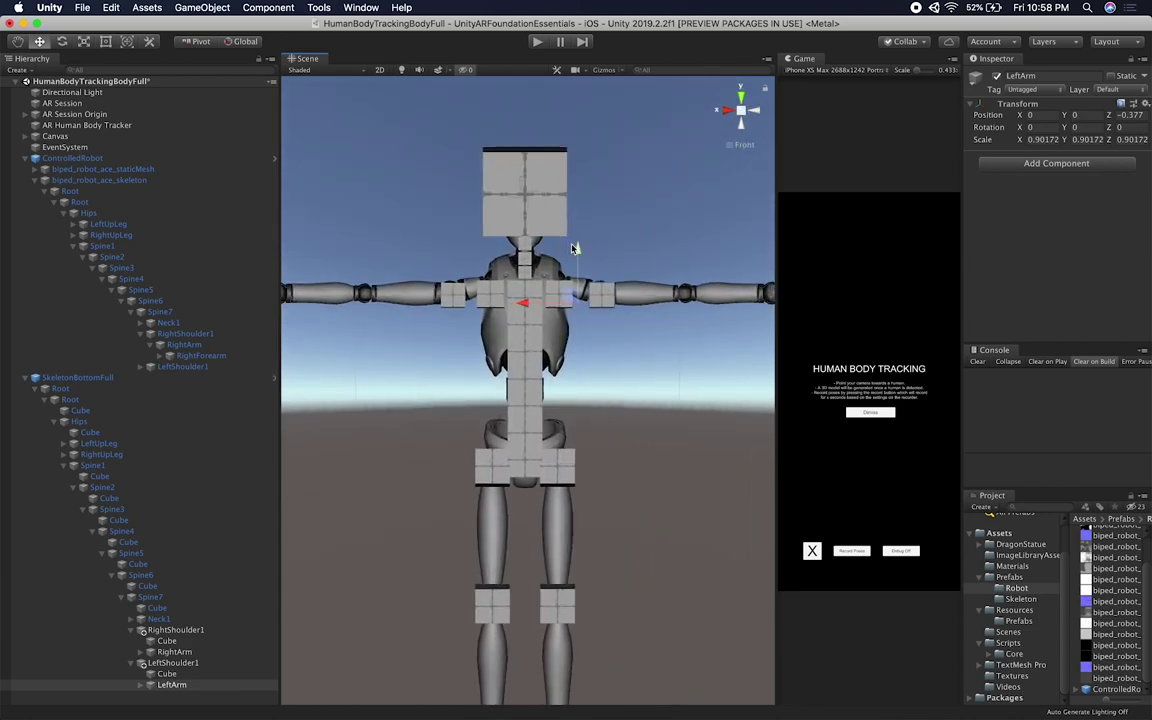
pyautogui.moveTo(545, 273); pyautogui.dragTo(547, 277)
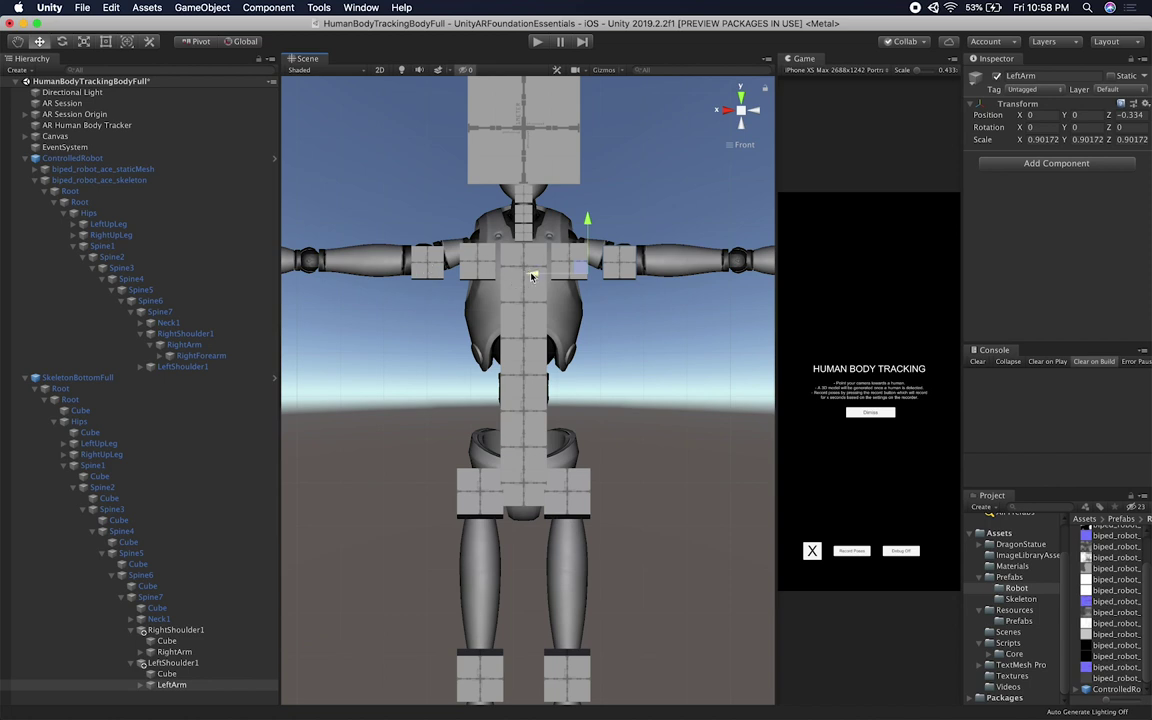
pyautogui.moveTo(532, 277); pyautogui.dragTo(532, 276)
# Step: Copy the skeleton's RightArm and paste the copy inside RightArm, below its Cube
pyautogui.click(176, 358)
pyautogui.click(172, 652)
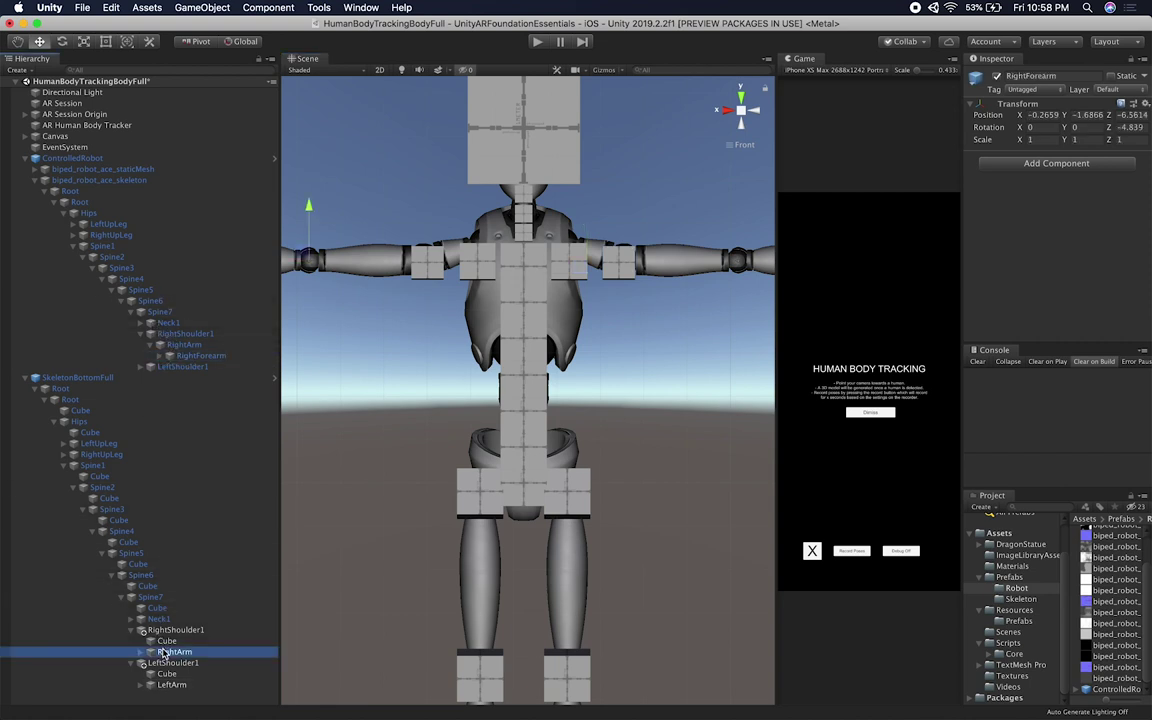
pyautogui.click(141, 652)
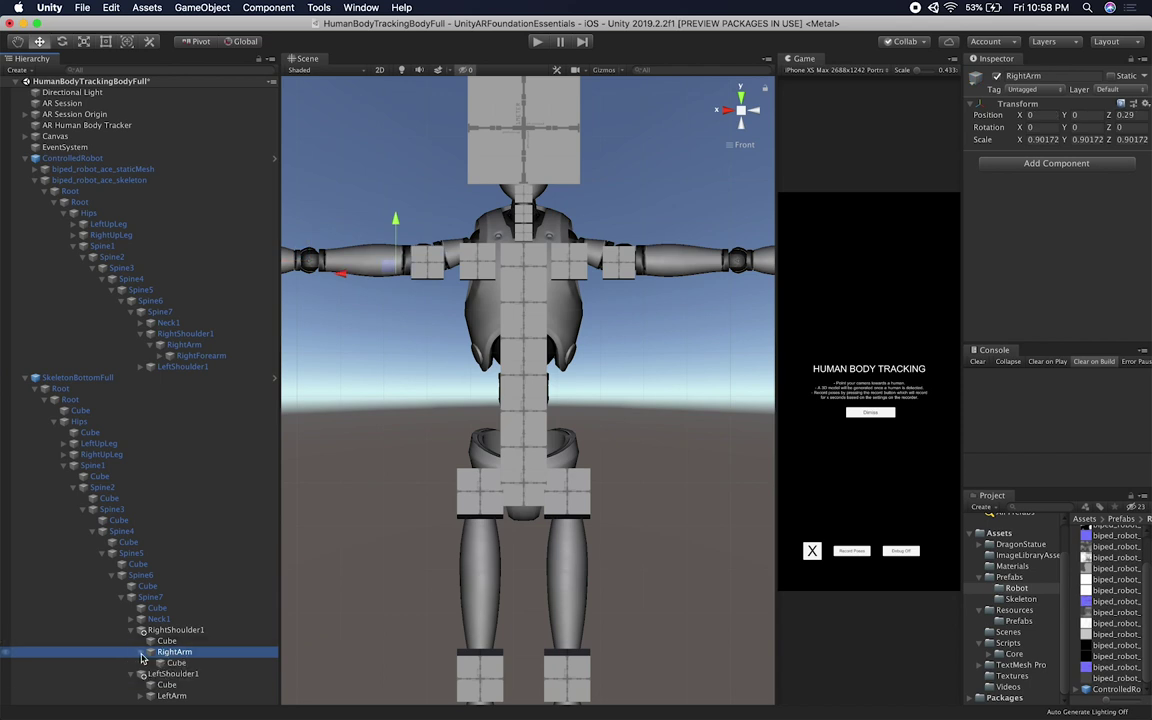
pyautogui.click(191, 652)
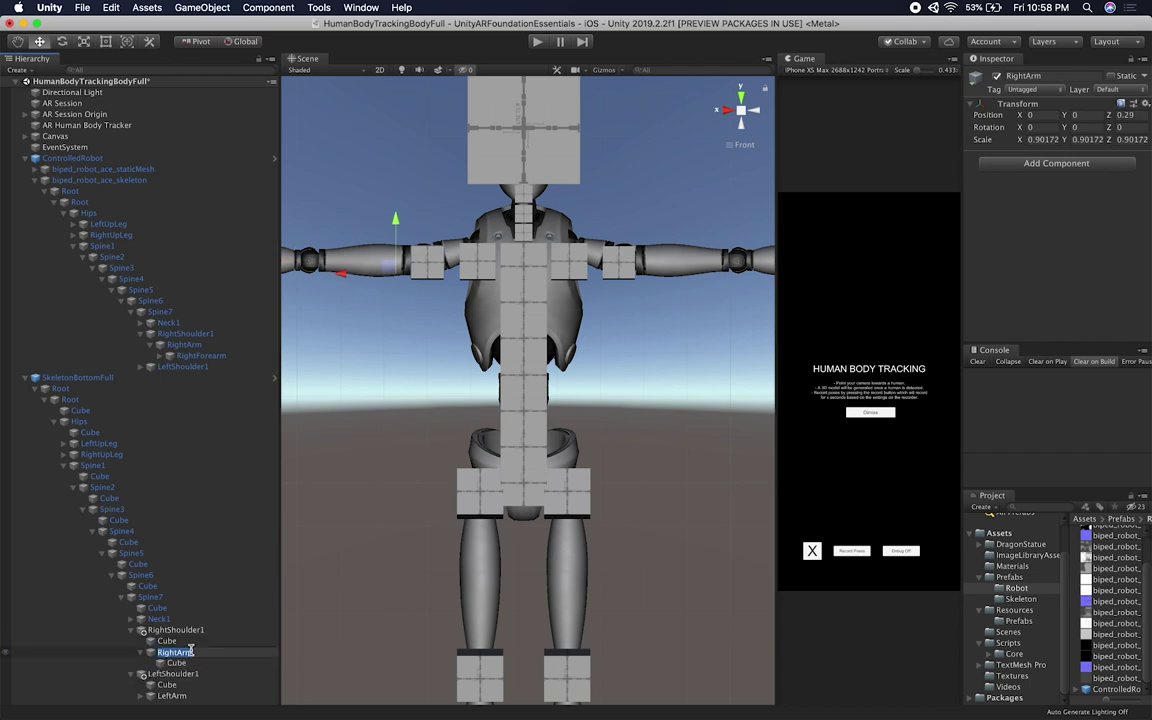
pyautogui.click(158, 652)
pyautogui.press('super+c')
pyautogui.click(178, 663)
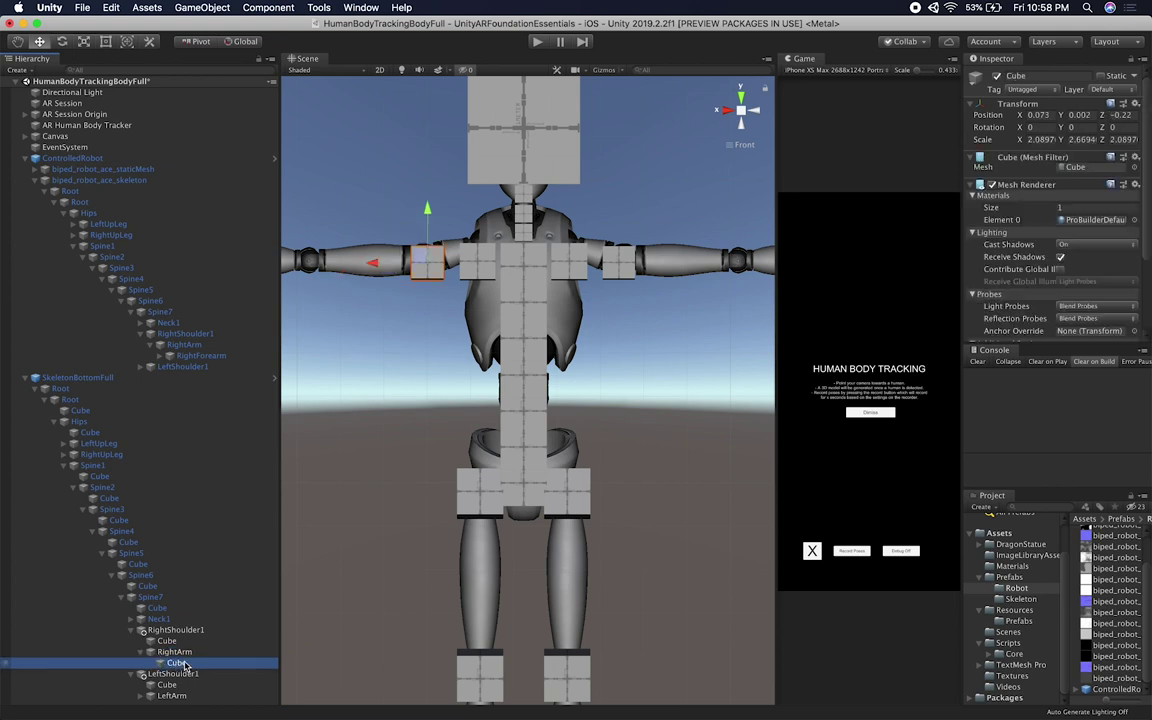
pyautogui.press('super+v')
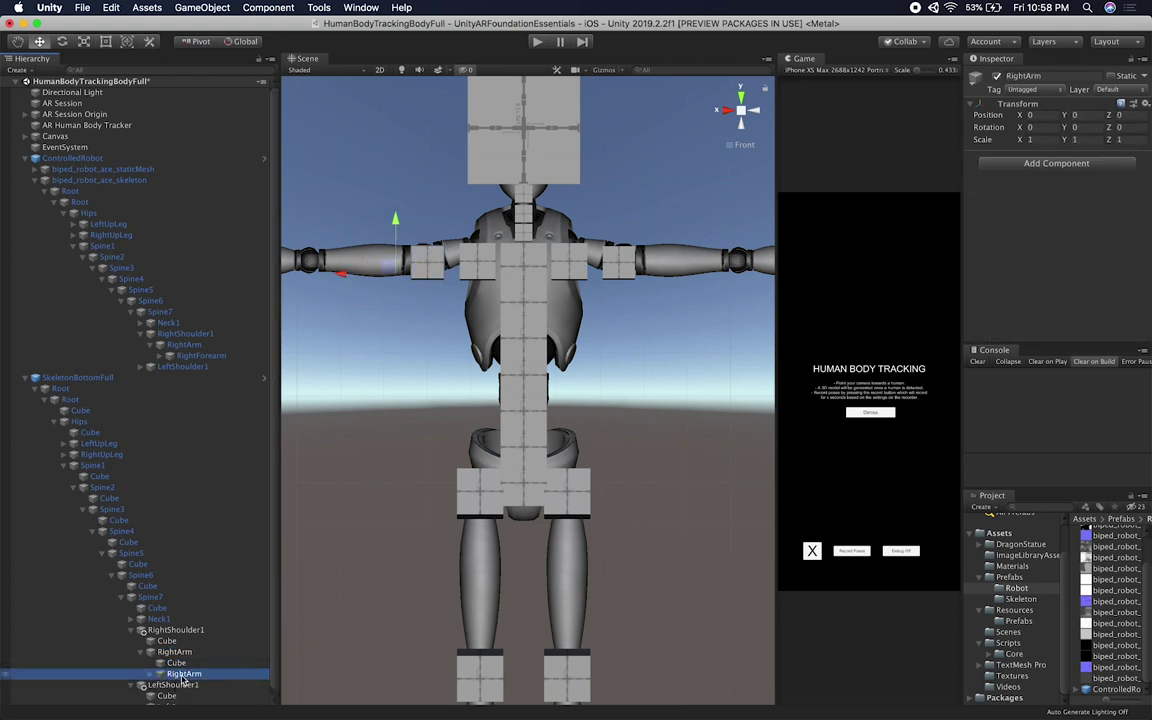
# Step: Rename the nested RightArm copy RightForearm, matching the robot's joint
pyautogui.click(181, 675)
pyautogui.click(184, 675)
pyautogui.doubleClick(200, 674)
pyautogui.write('R')
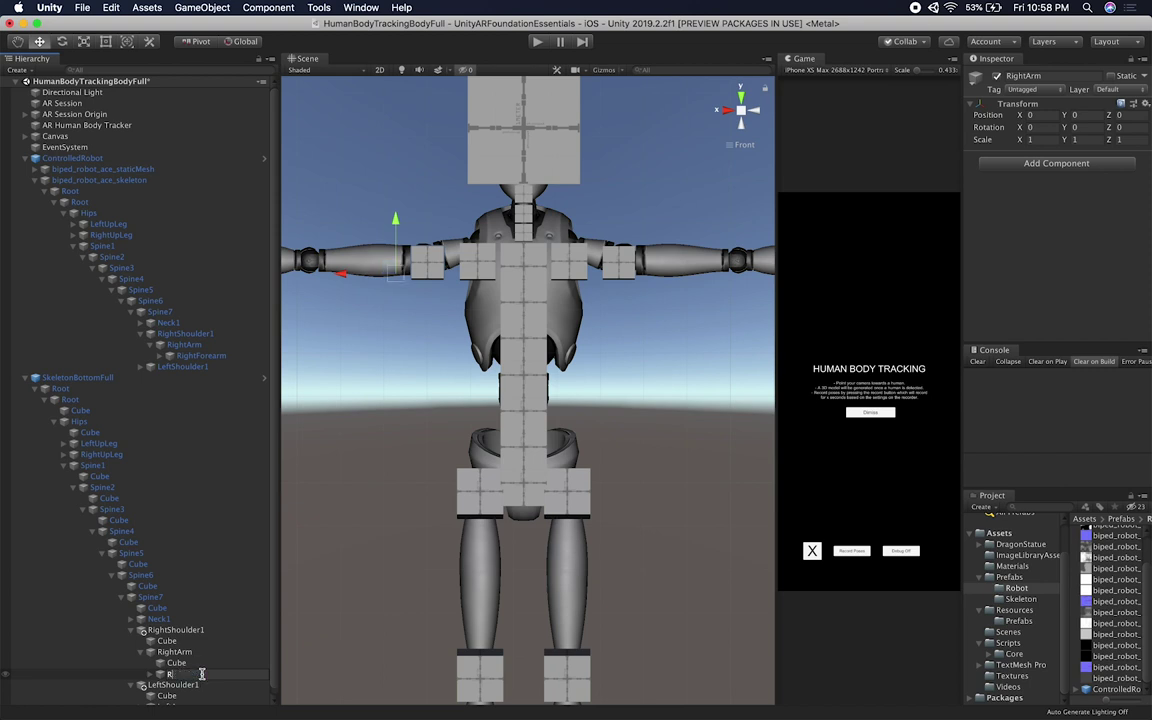
pyautogui.write('ightForearm')
pyautogui.press('Return')
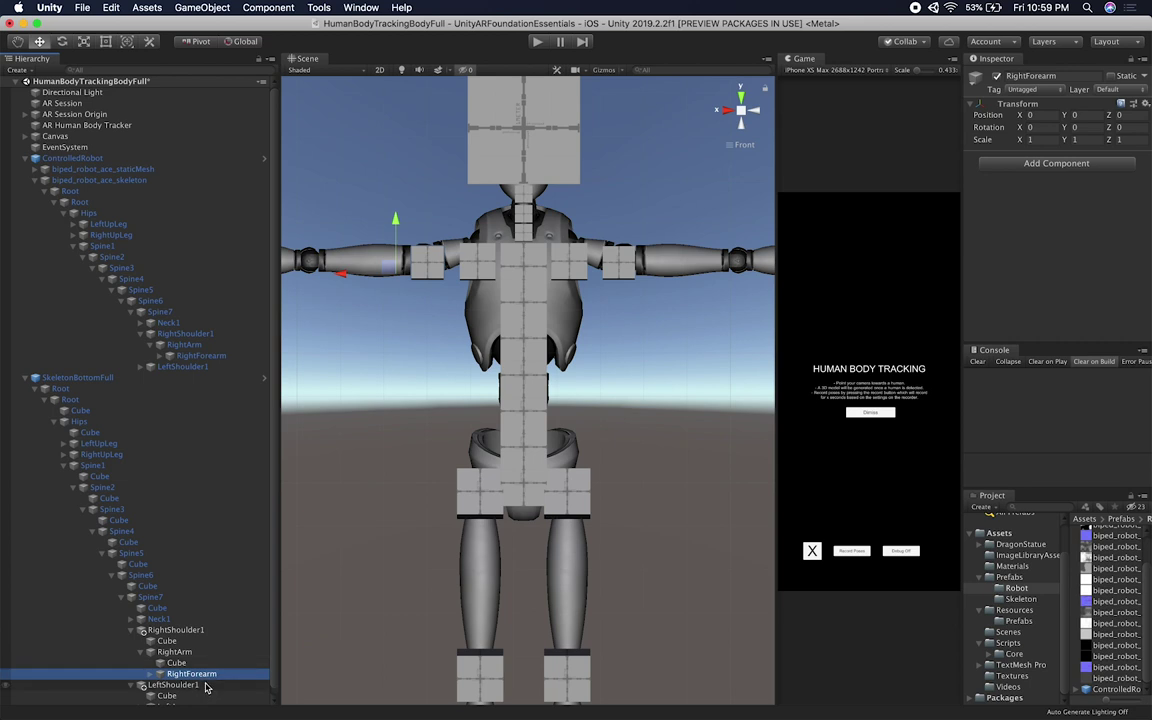
# Step: Using the robot's RightForearm as reference, move the skeleton's RightForearm outward to the robot's elbow, about Z 0.786
pyautogui.scroll(-1, 224, 653)
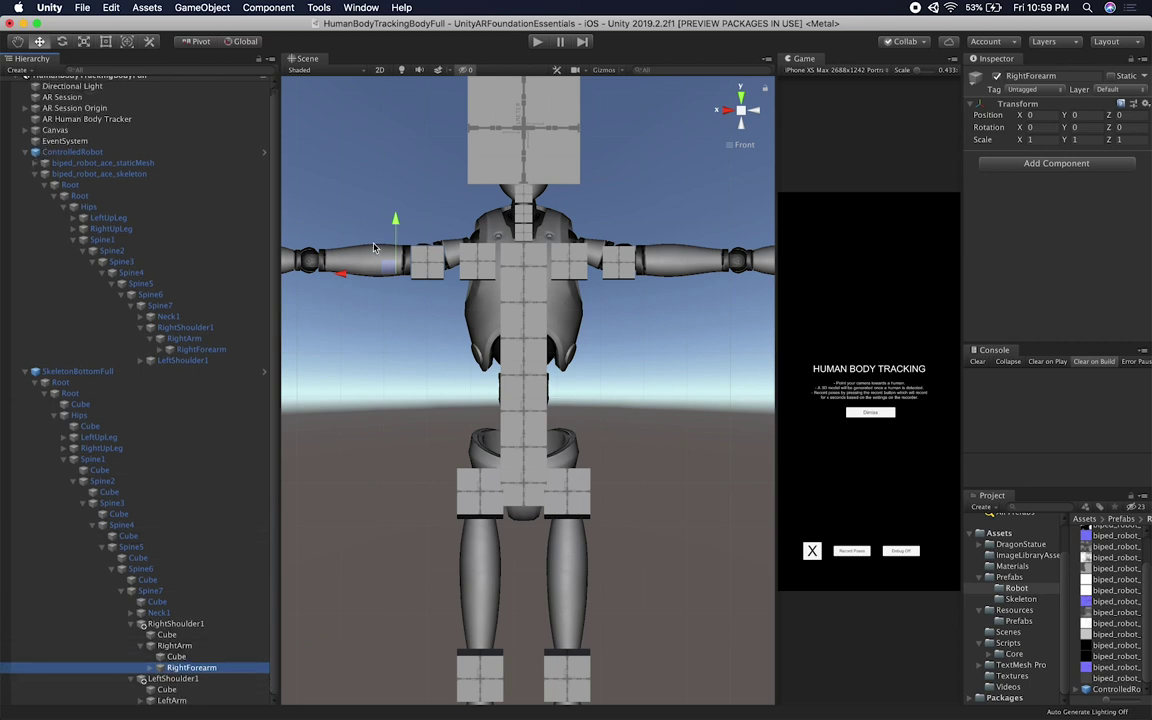
pyautogui.moveTo(376, 244); pyautogui.dragTo(422, 244, button='middle')
pyautogui.click(185, 339)
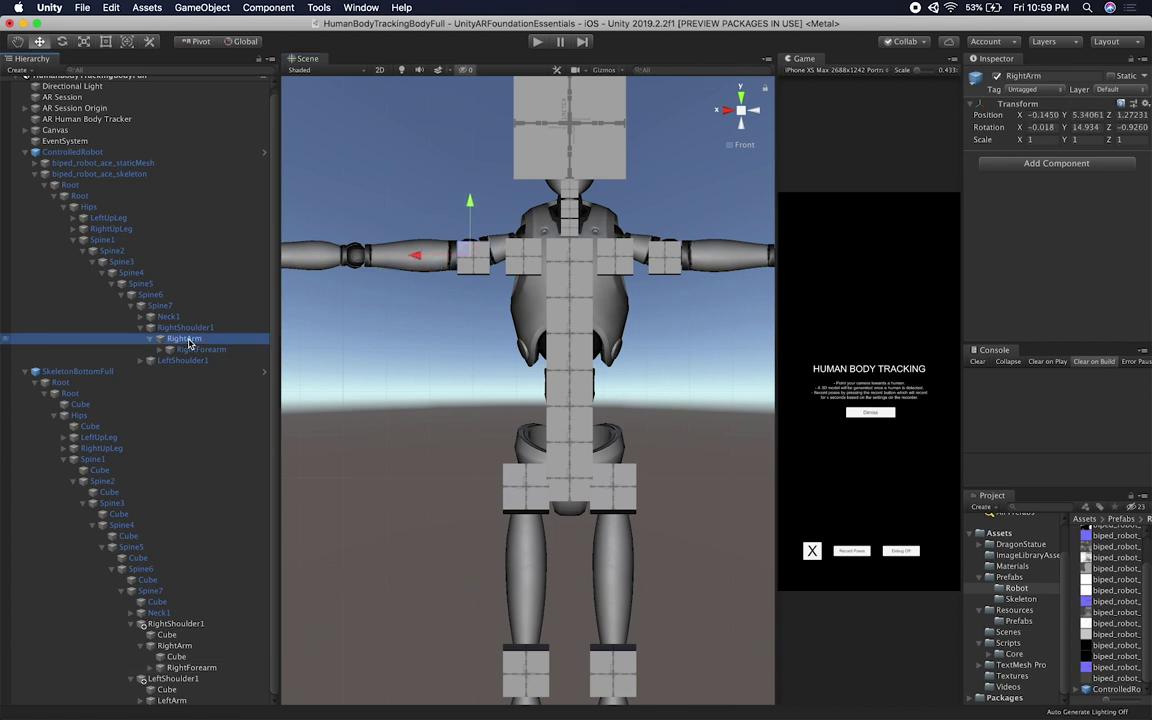
pyautogui.click(200, 350)
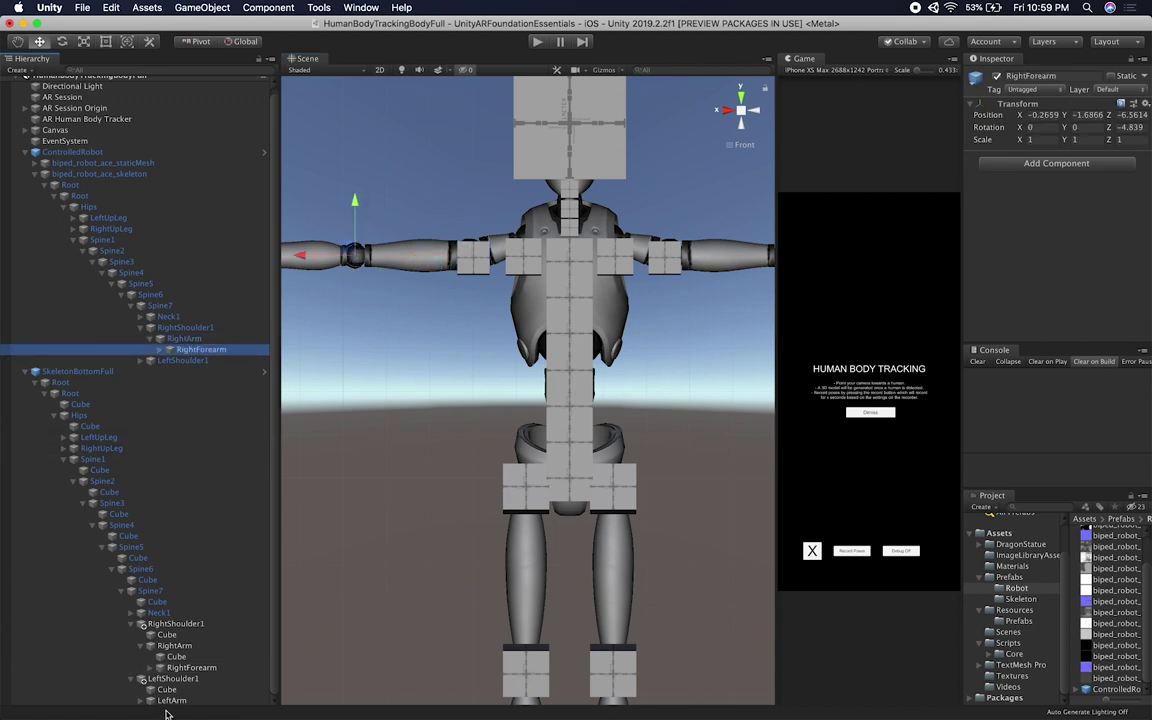
pyautogui.click(192, 667)
pyautogui.moveTo(390, 270); pyautogui.dragTo(364, 262)
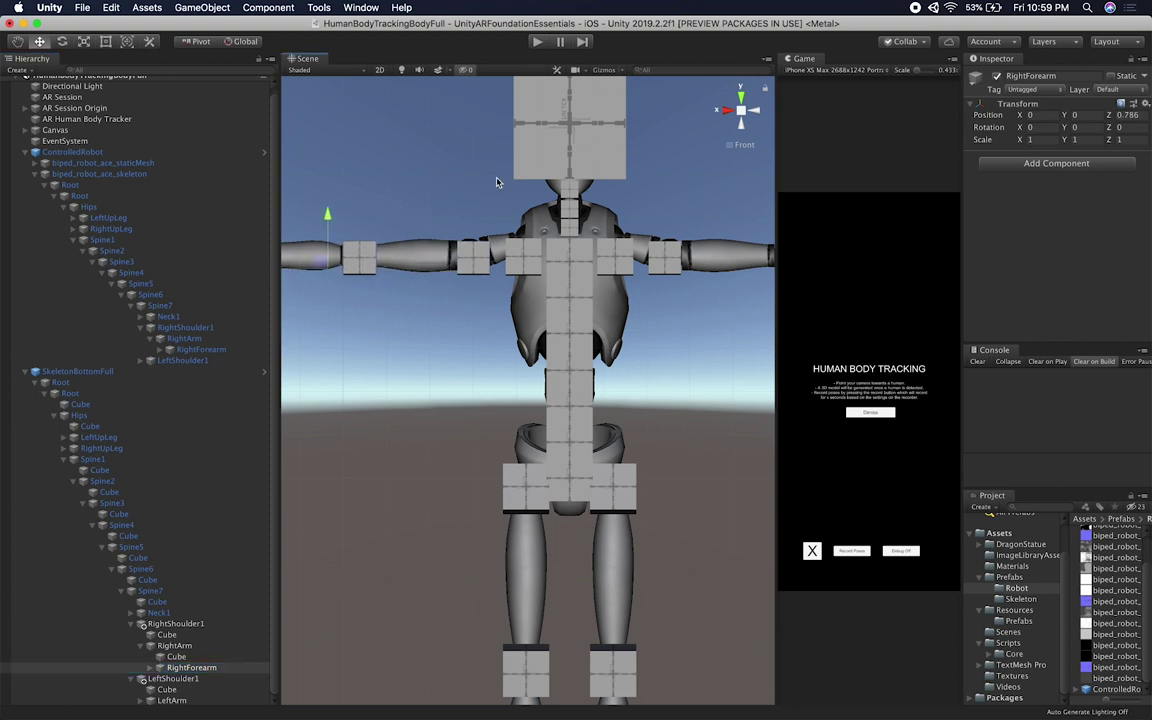
# Step: Scale down RightForearm's cube to about 1.96 in X and Z and 2.50 in Y
pyautogui.keyDown('alt'); pyautogui.moveTo(386, 296); pyautogui.dragTo(353, 433); pyautogui.keyUp('alt')
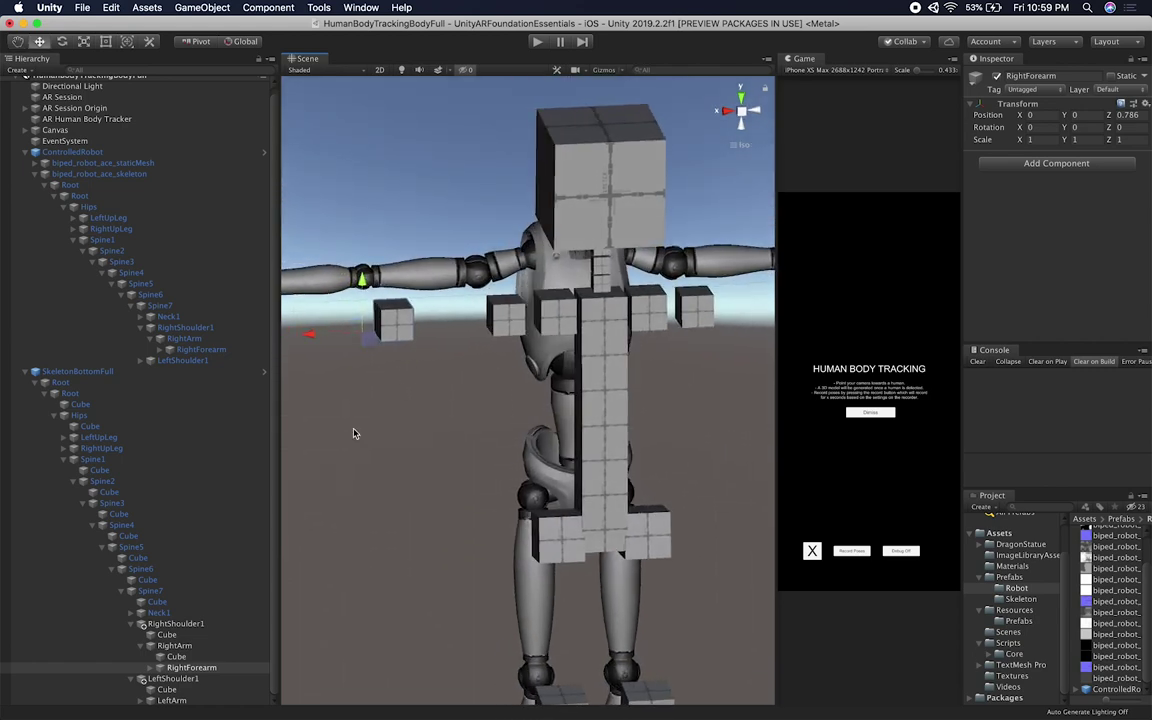
pyautogui.click(143, 667)
pyautogui.click(182, 678)
pyautogui.press('r')
pyautogui.moveTo(398, 327); pyautogui.dragTo(387, 329)
pyautogui.keyDown('alt'); pyautogui.moveTo(462, 332); pyautogui.dragTo(378, 265); pyautogui.keyUp('alt')
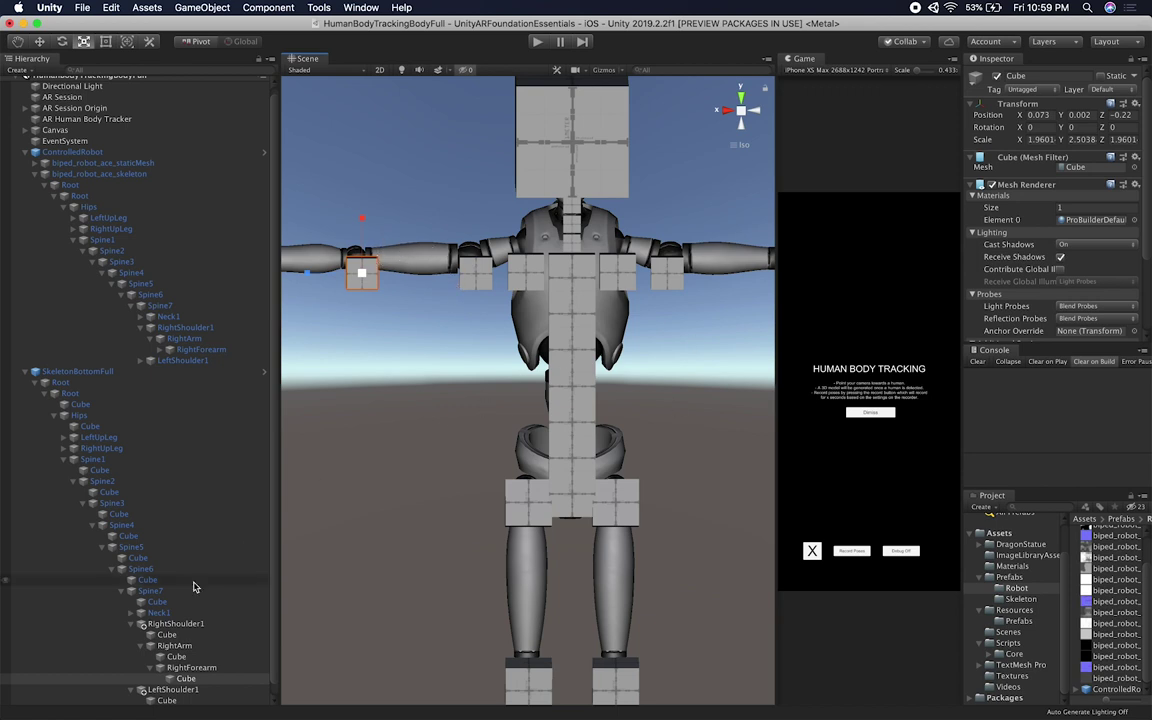
# Step: Paste a copy of RightForearm inside LeftArm and rename it LeftForearm
pyautogui.click(193, 668)
pyautogui.scroll(-1, 198, 667)
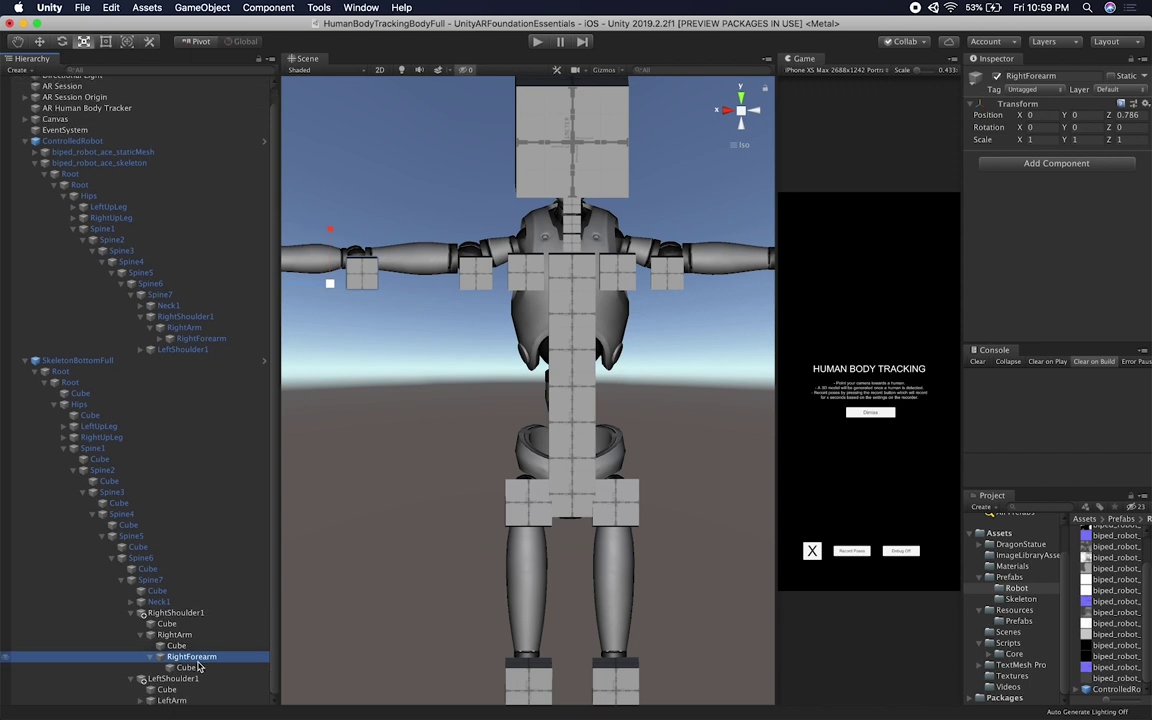
pyautogui.click(152, 659)
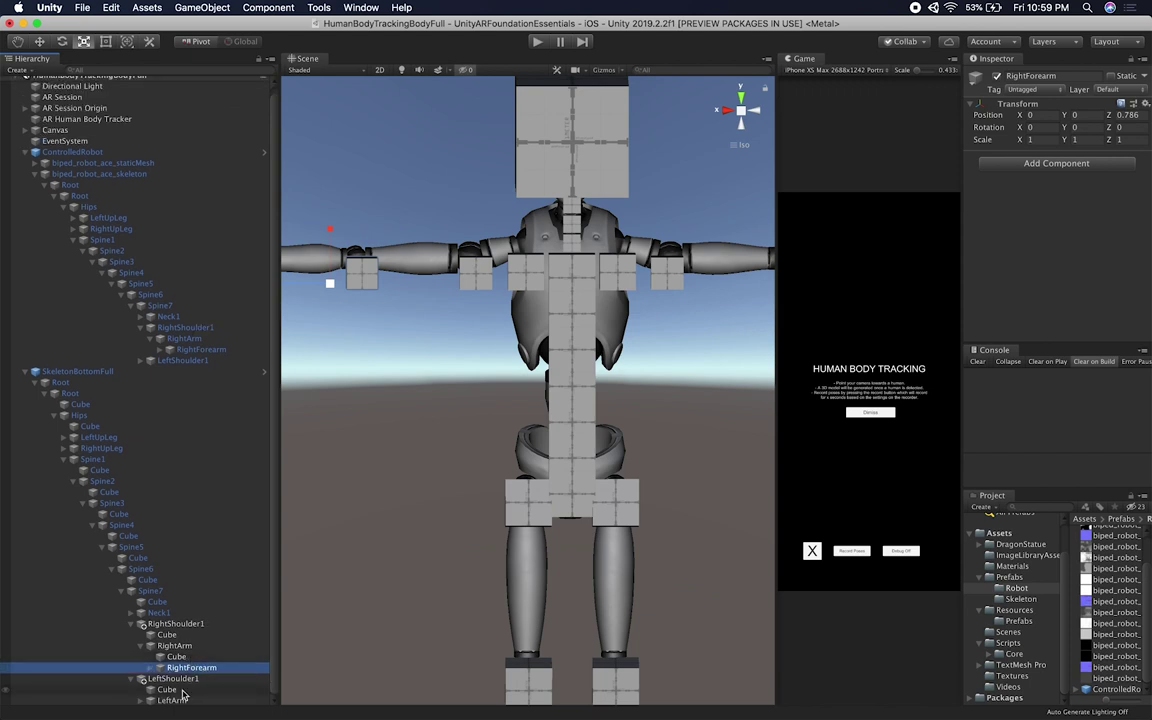
pyautogui.click(145, 701)
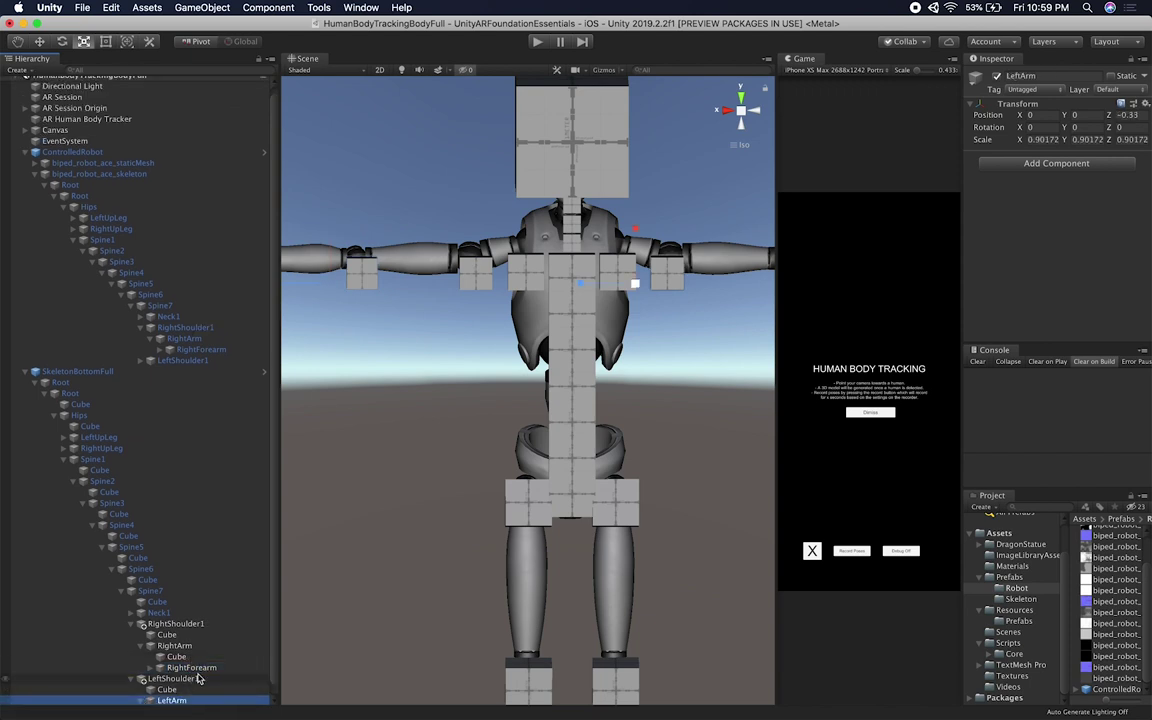
pyautogui.click(143, 701)
pyautogui.click(177, 702)
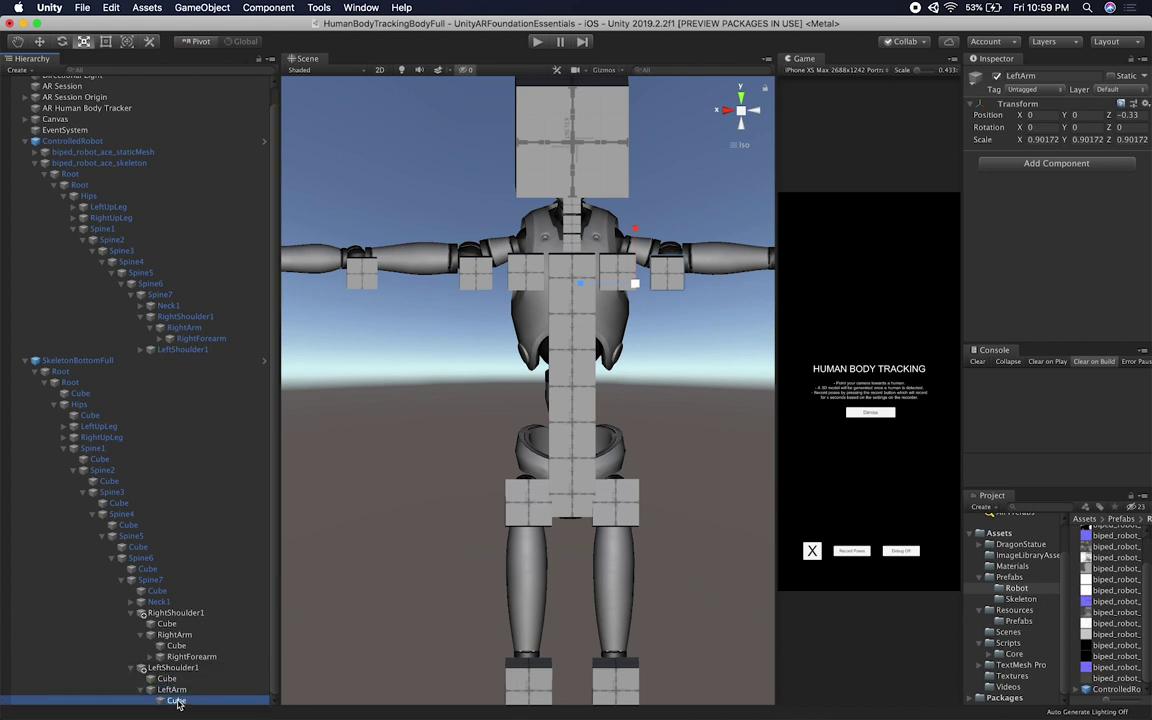
pyautogui.press('super+v')
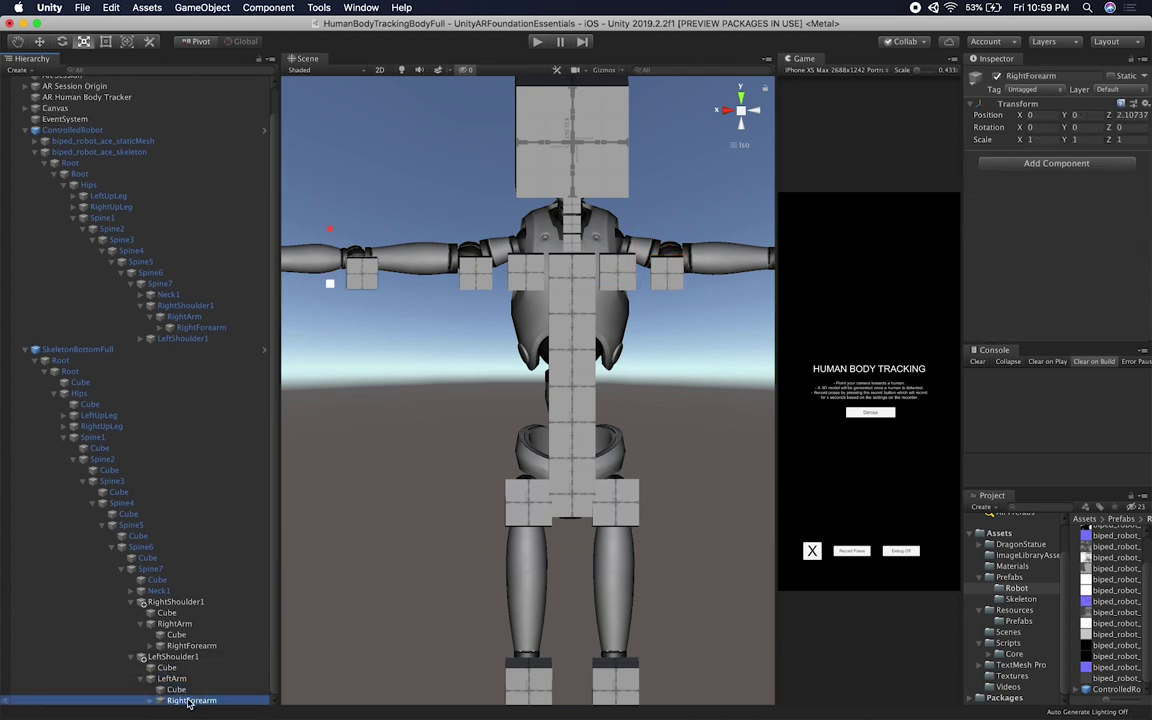
pyautogui.click(188, 702)
pyautogui.write('L')
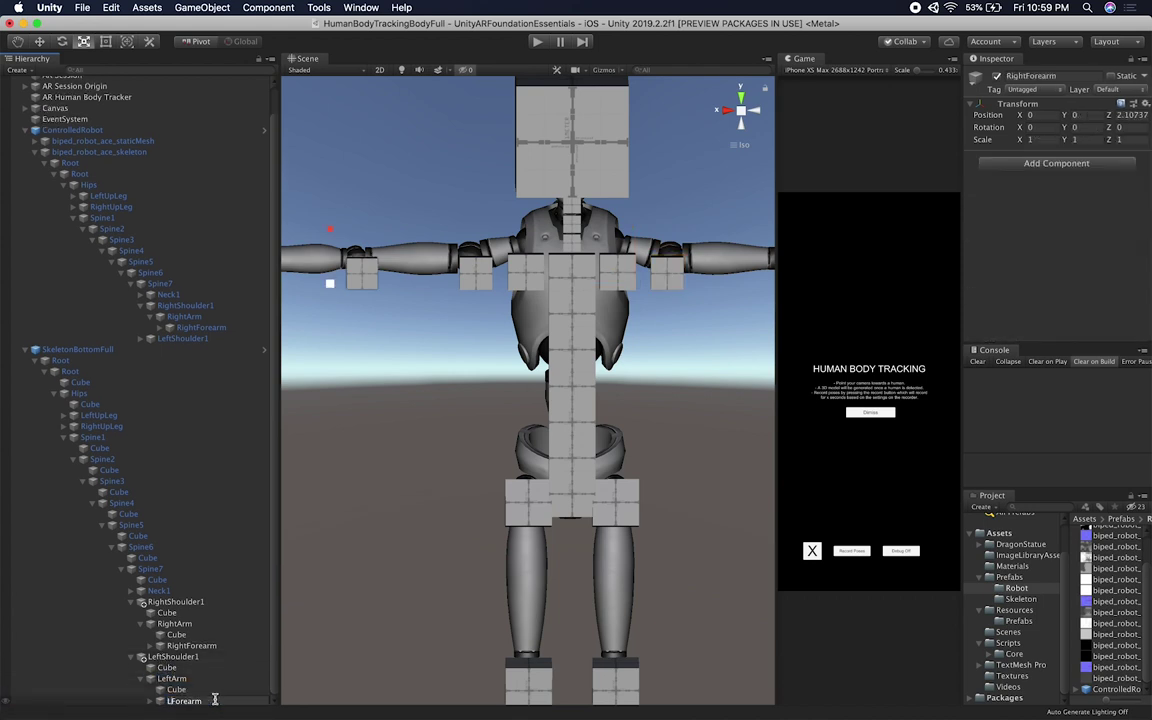
pyautogui.write('eft')
pyautogui.press('Return')
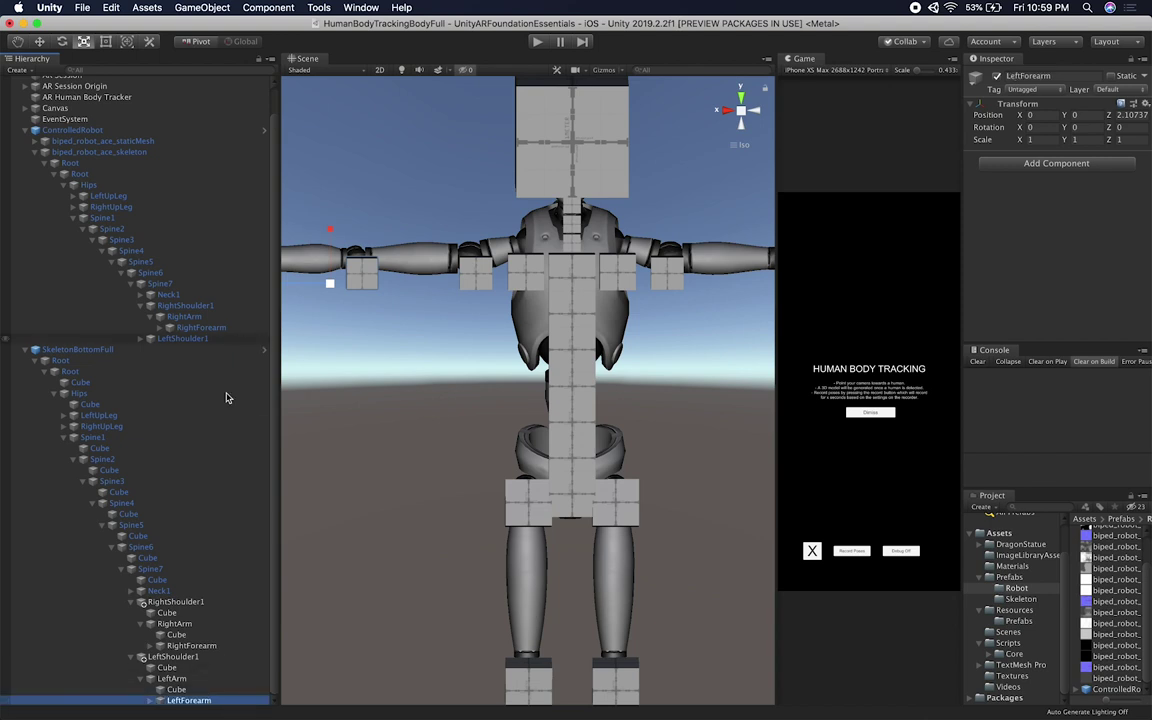
# Step: Move LeftForearm across to the robot's left elbow, at about Z -0.815
pyautogui.press('w')
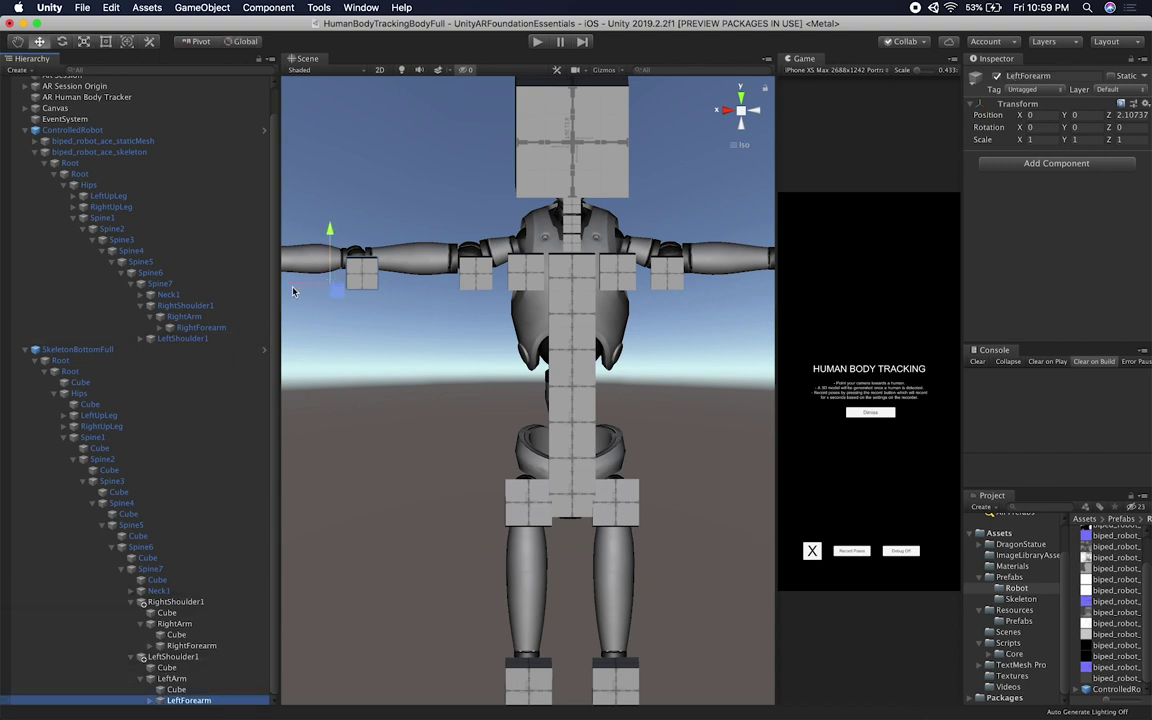
pyautogui.moveTo(337, 283); pyautogui.dragTo(522, 292)
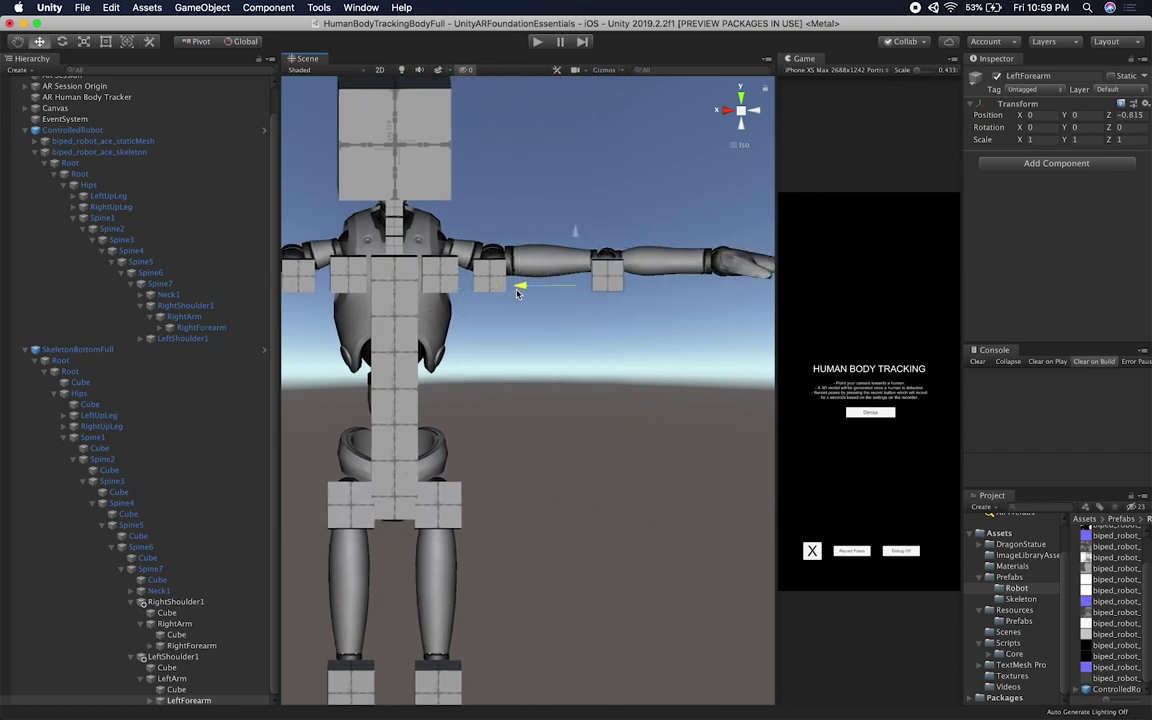
pyautogui.moveTo(530, 318); pyautogui.dragTo(672, 323, button='middle')
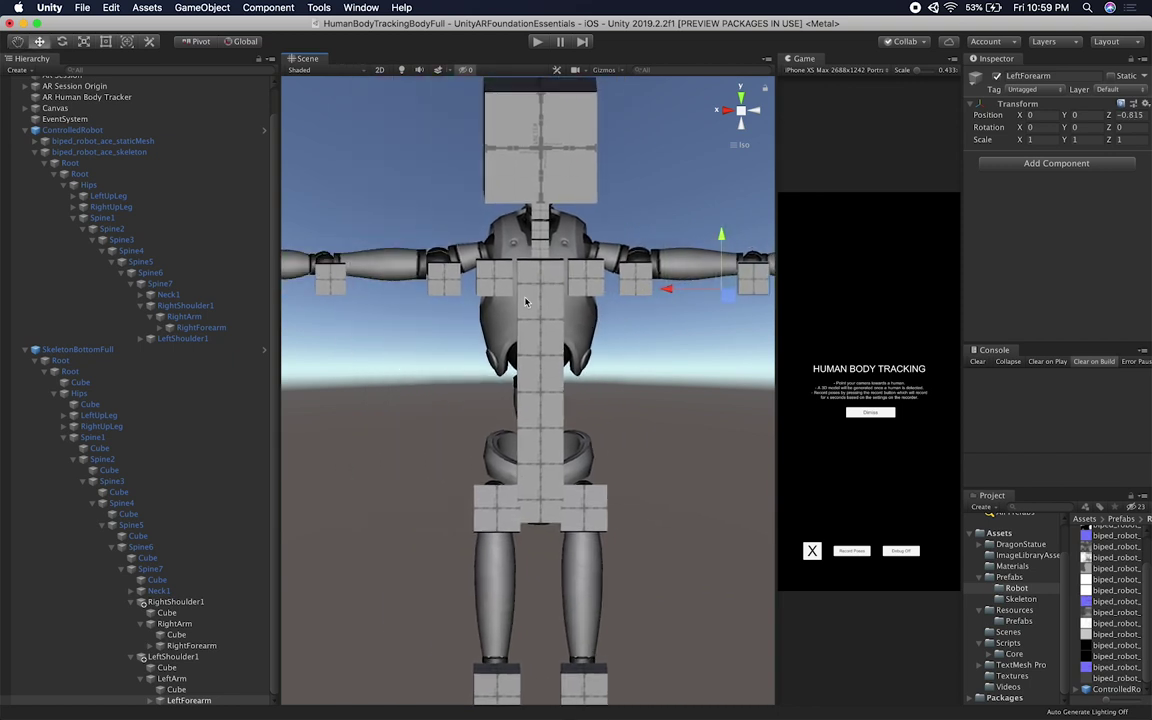
# Step: Shift RightForearm's cube along Z to about -0.173 so it sits over the robot's right elbow
pyautogui.click(335, 281)
pyautogui.moveTo(301, 283); pyautogui.dragTo(295, 282)
pyautogui.scroll(-1, 500, 320)
pyautogui.scroll(-3, 501, 323)
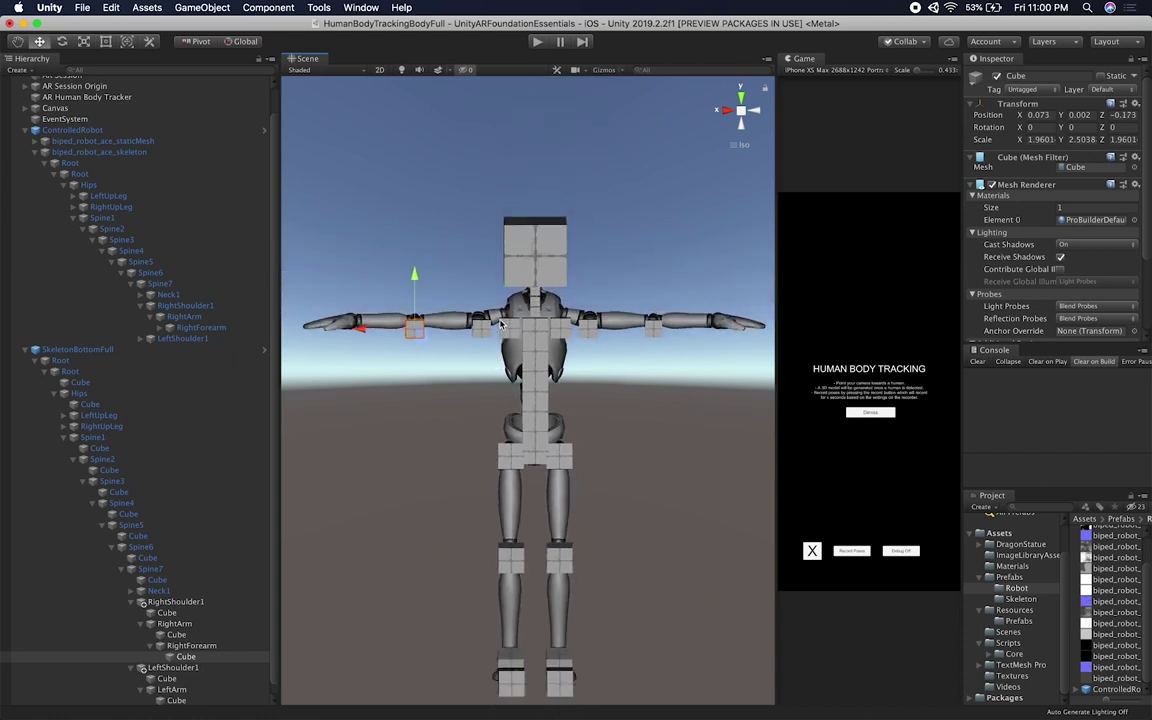
# Step: Try raising both forearm cubes together to about X 0.158 to meet the robot's elbows
pyautogui.click(653, 327)
pyautogui.moveTo(655, 272); pyautogui.dragTo(657, 264)
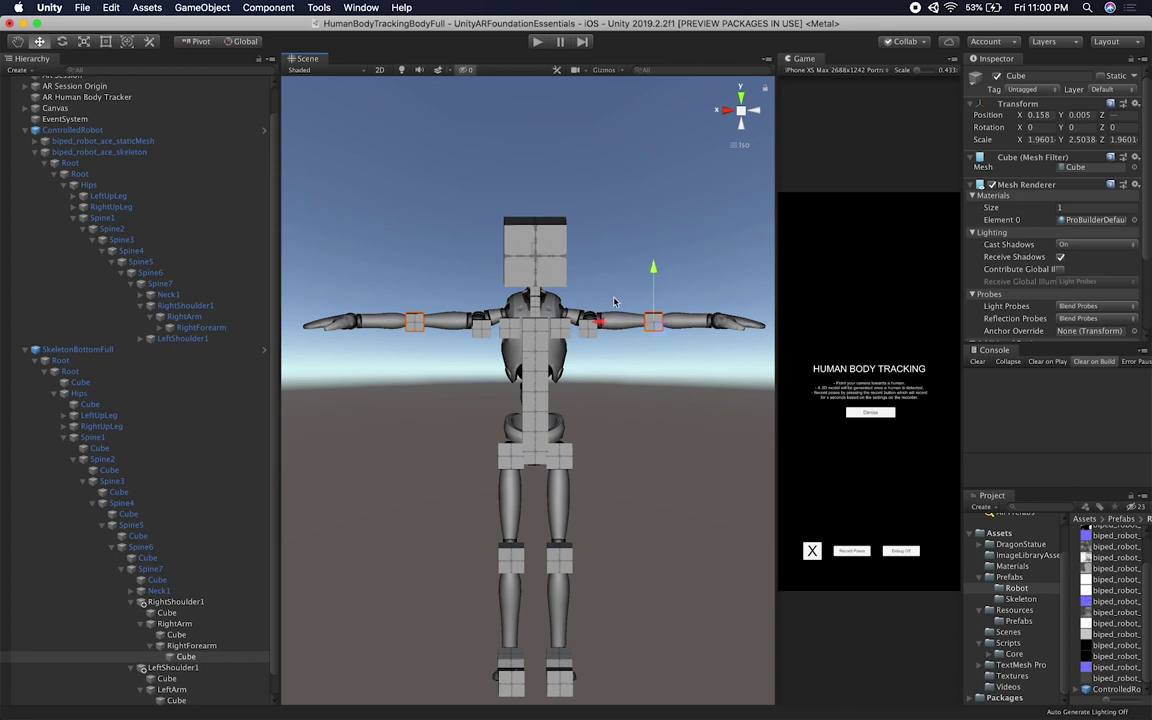
# Step: Adjust the height of the RightArm and LeftArm cubes together to about X 0.064
pyautogui.click(481, 326)
pyautogui.moveTo(484, 283); pyautogui.dragTo(484, 281)
pyautogui.click(590, 335)
pyautogui.moveTo(591, 266); pyautogui.dragTo(589, 274)
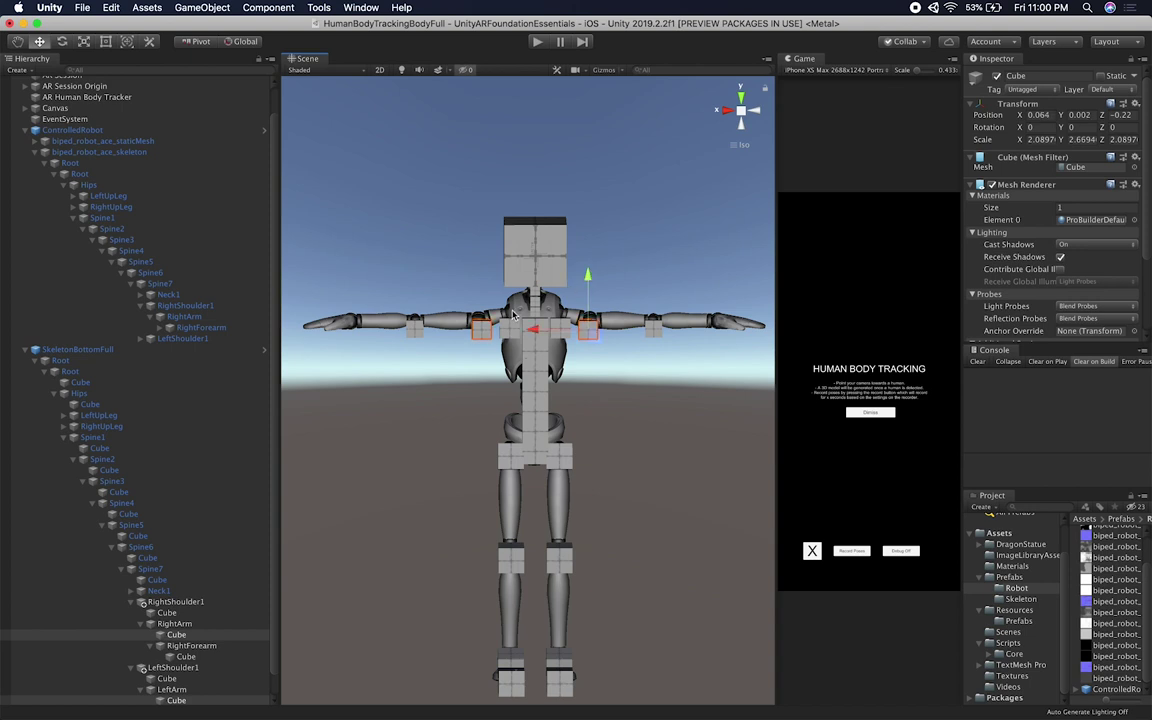
pyautogui.click(419, 328)
pyautogui.keyDown('shift'); pyautogui.click(656, 329); pyautogui.keyUp('shift')
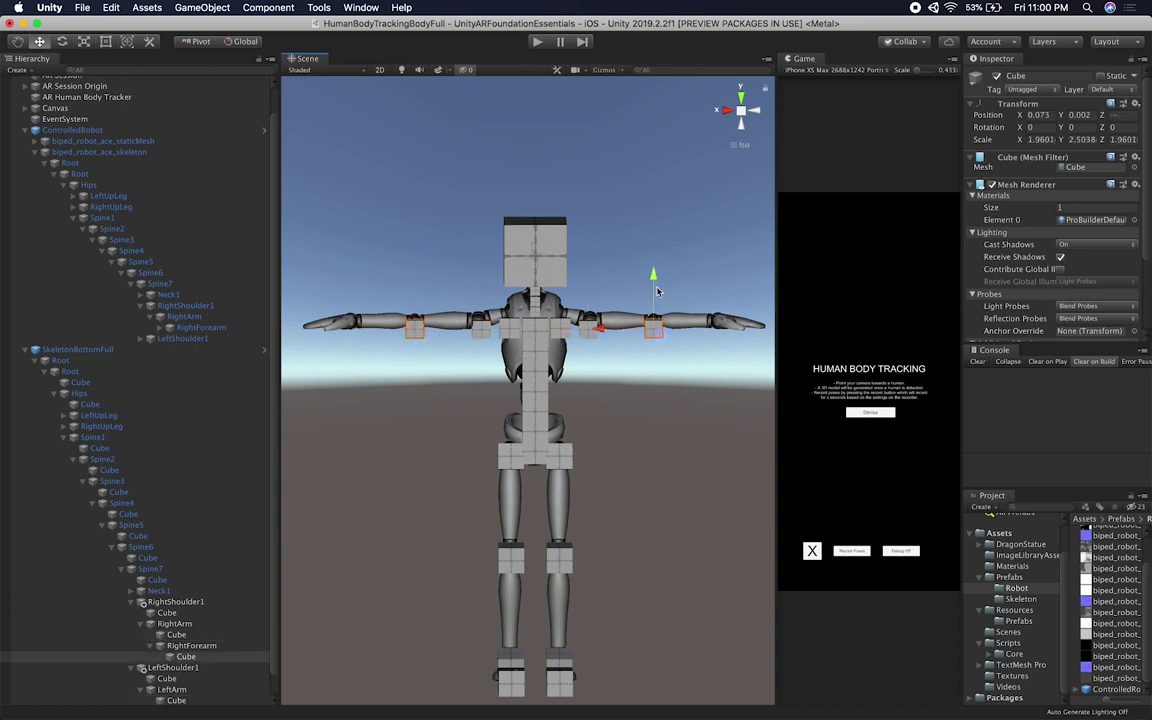
pyautogui.click(676, 283)
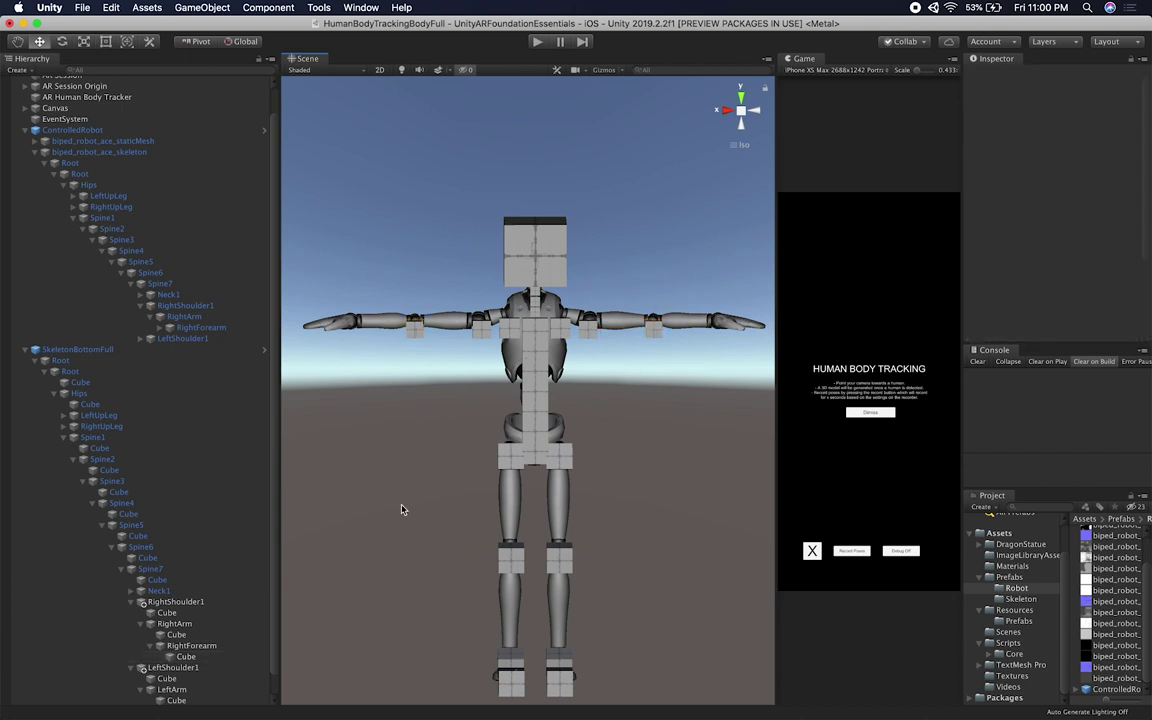
# Step: Check the robot's right hand hierarchy and nest a copy of RightForearm inside the skeleton's RightForearm at position 0, 0, 0
pyautogui.moveTo(535, 490); pyautogui.dragTo(535, 391, button='middle')
pyautogui.scroll(-1, 177, 676)
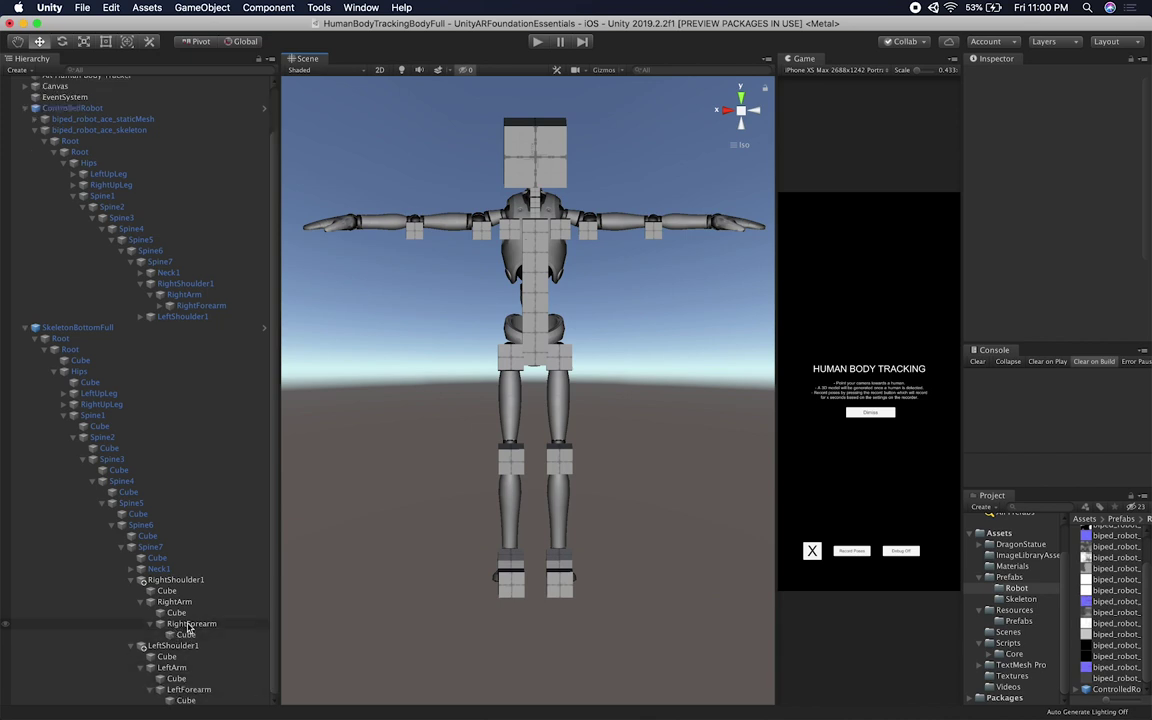
pyautogui.click(170, 305)
pyautogui.click(162, 318)
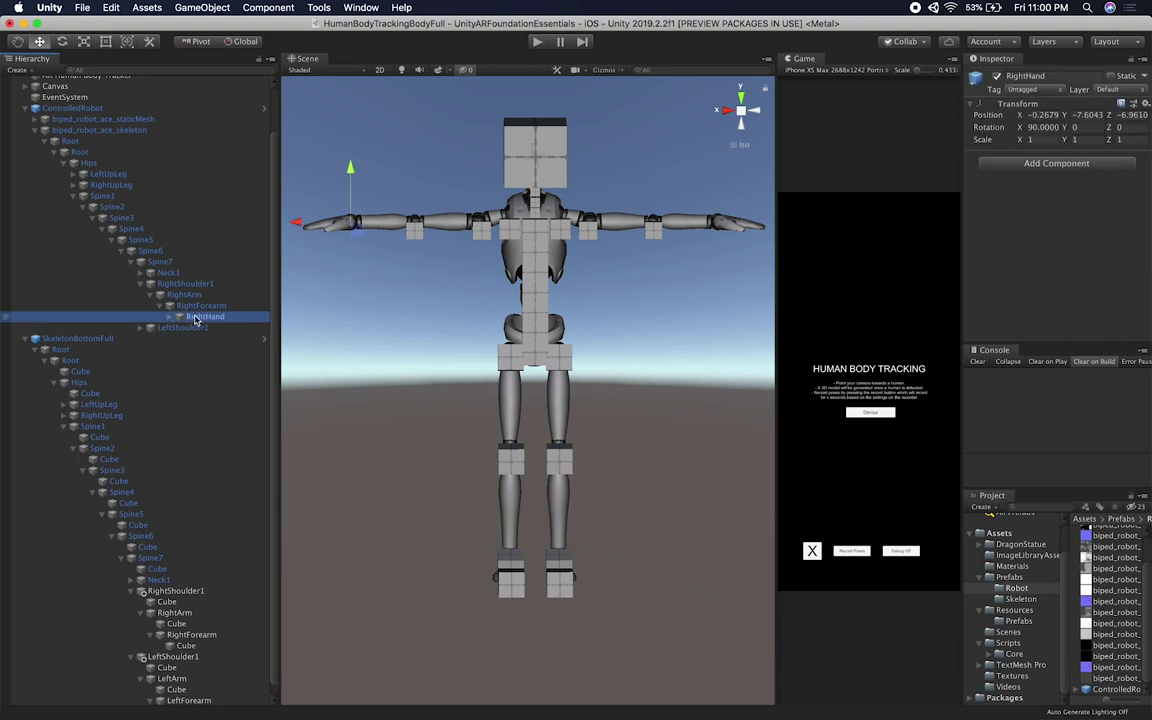
pyautogui.click(170, 317)
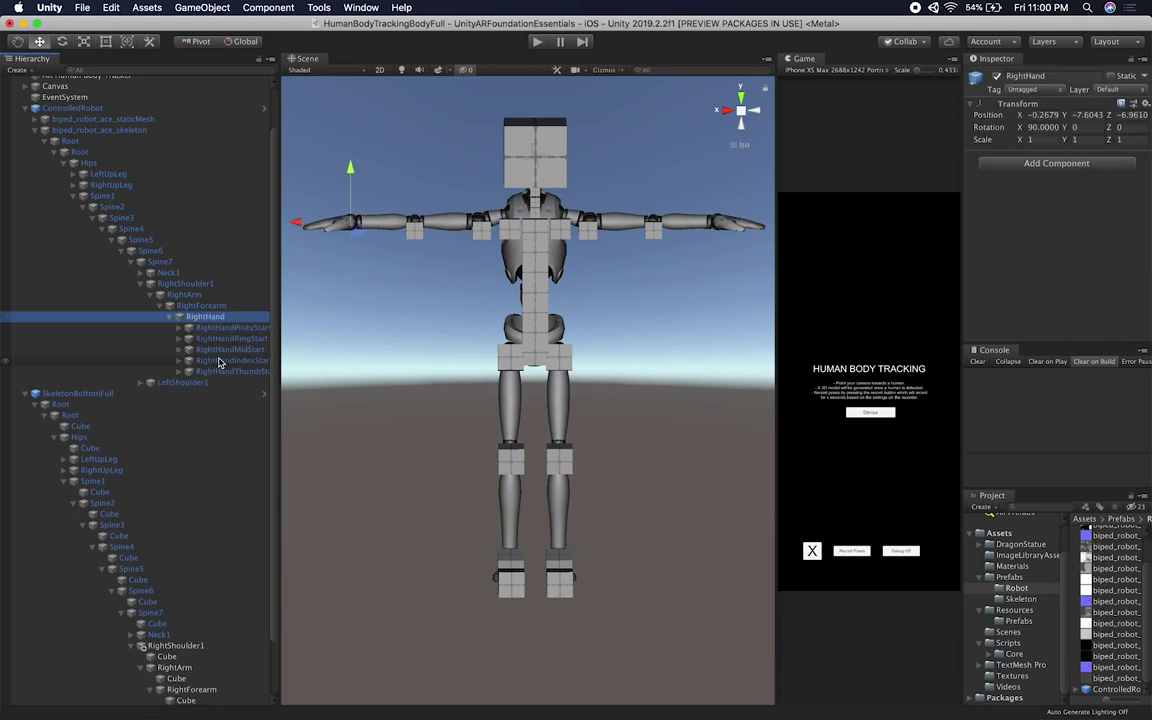
pyautogui.click(170, 317)
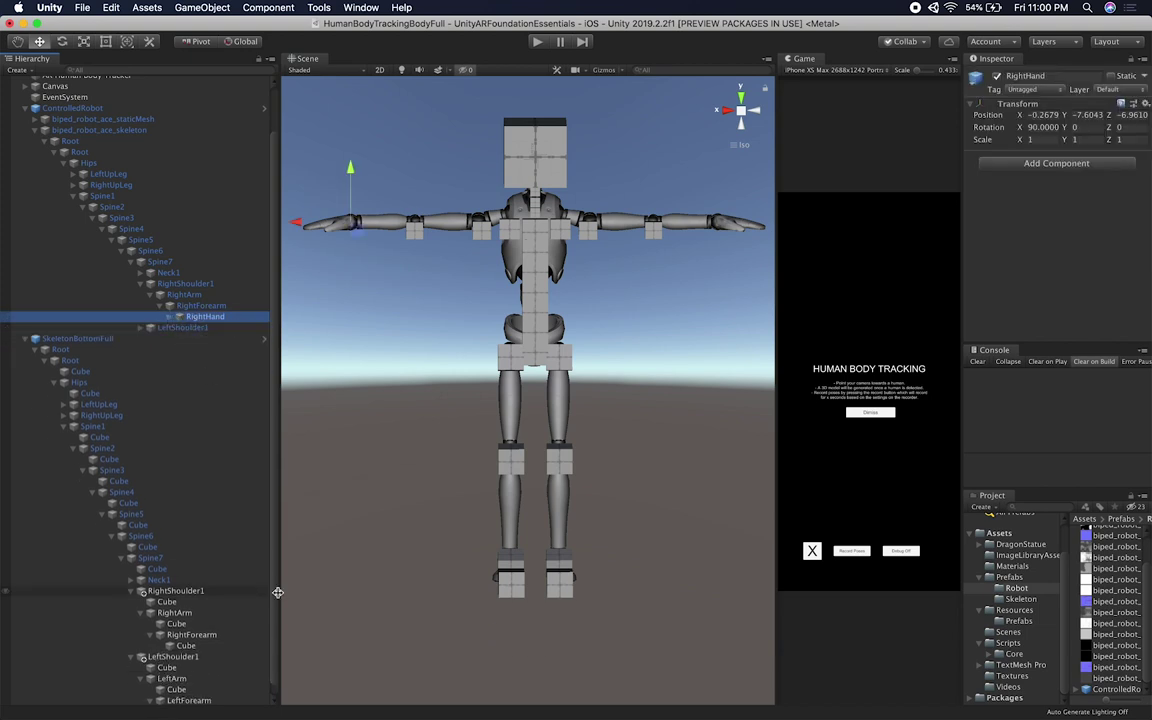
pyautogui.click(163, 624)
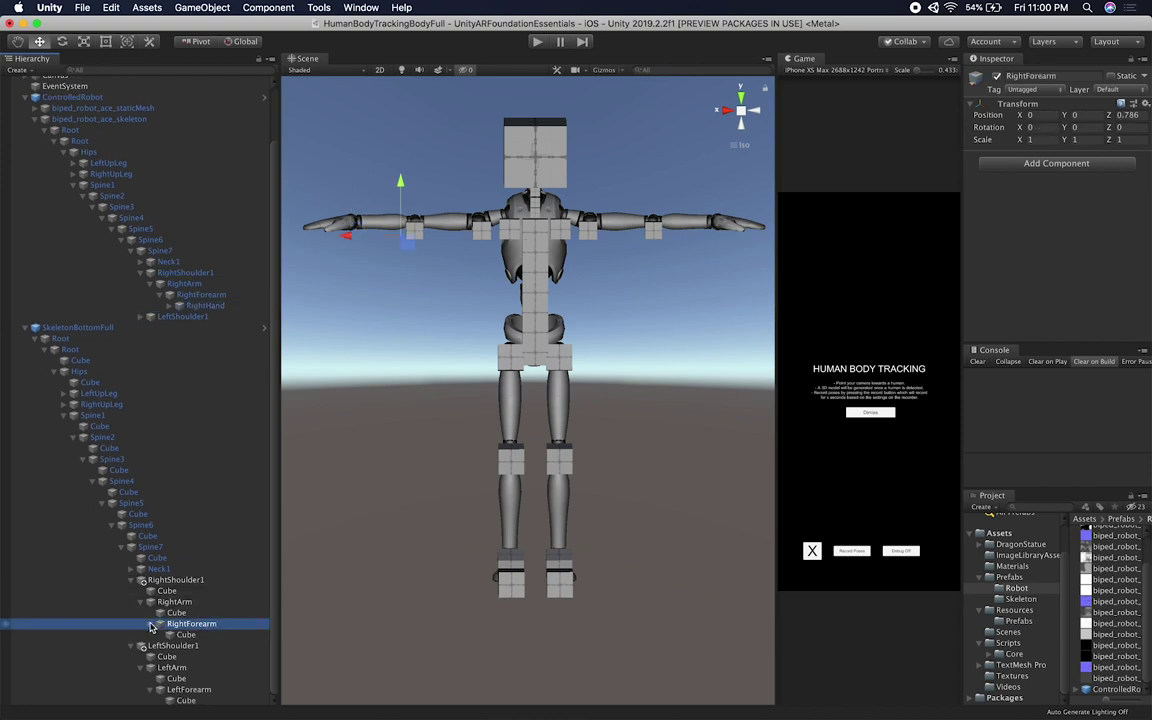
pyautogui.click(151, 625)
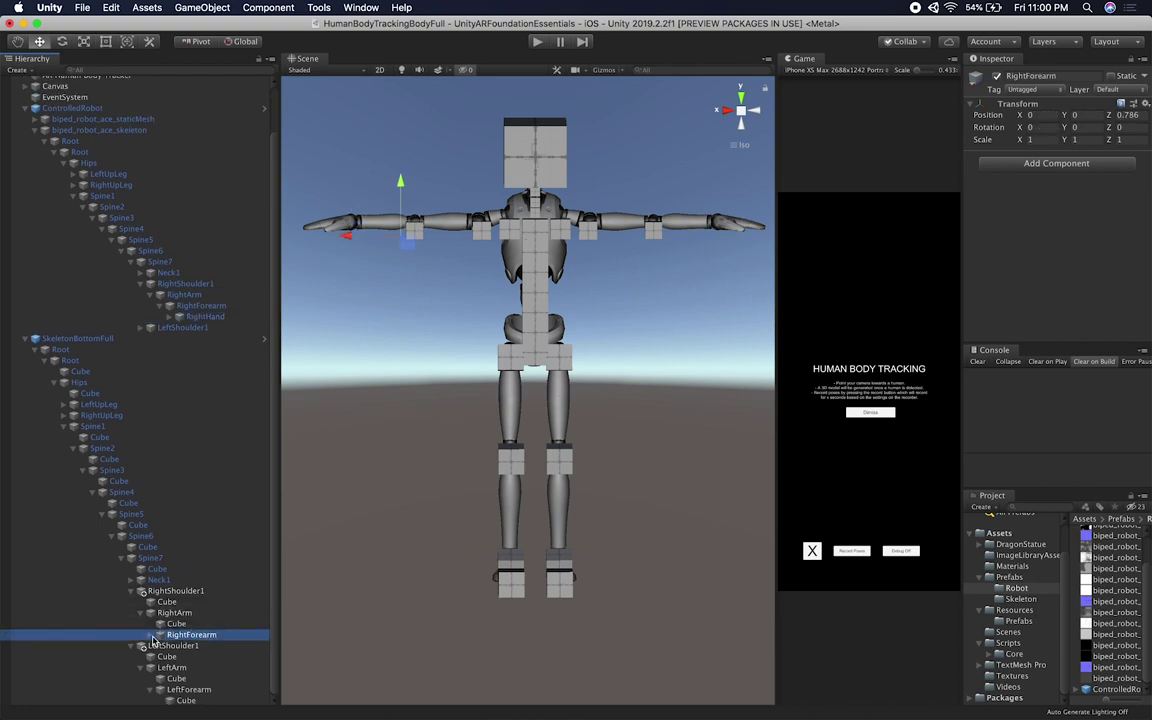
pyautogui.click(152, 636)
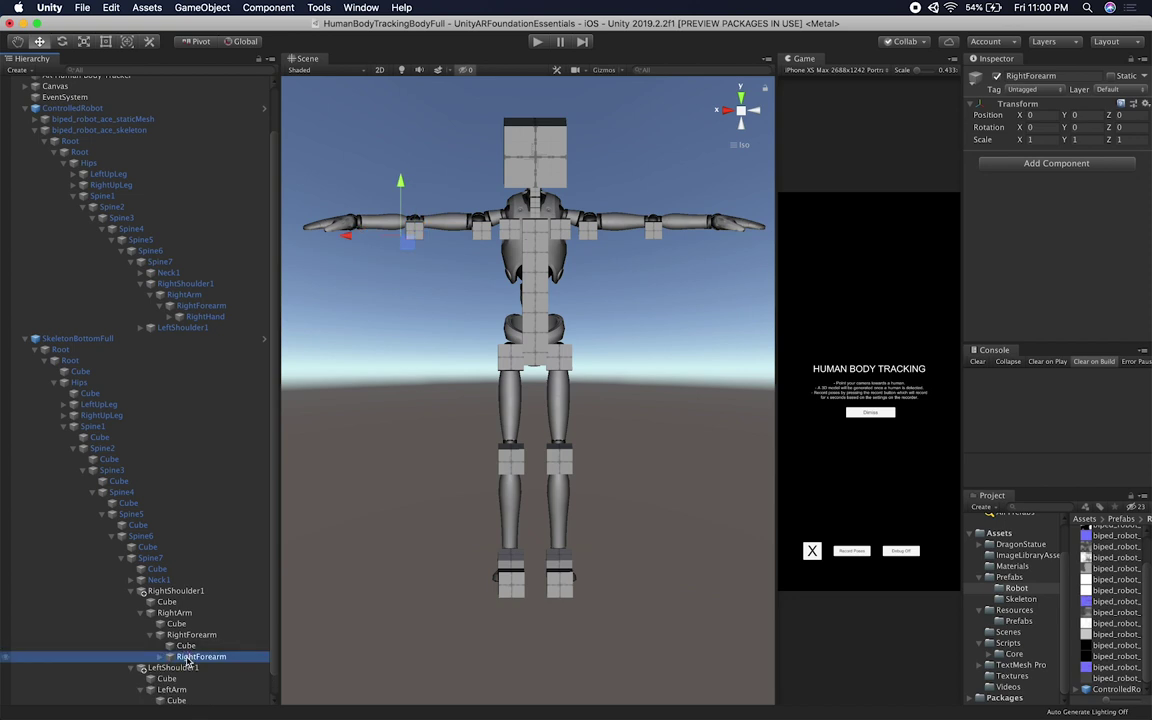
# Step: Rename the nested RightForearm copy as RightHand
pyautogui.click(184, 658)
pyautogui.press('Right')
pyautogui.press('Right')
pyautogui.press('shift+super+Right')
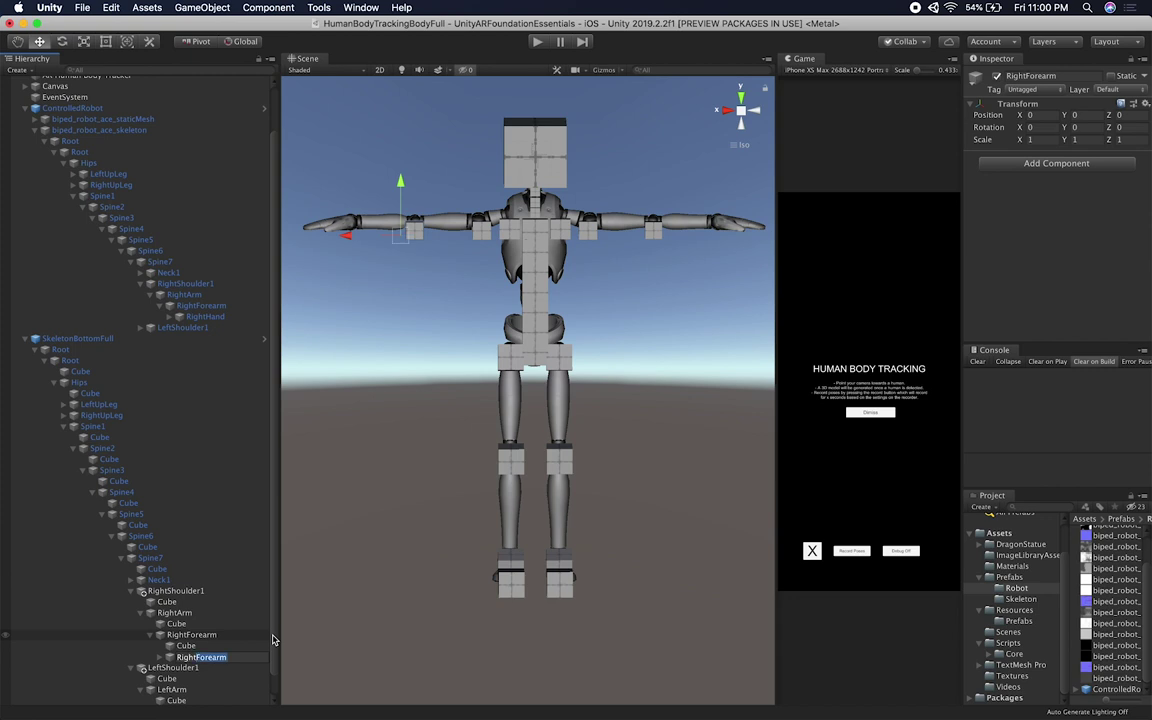
pyautogui.write('Hand')
pyautogui.press('Return')
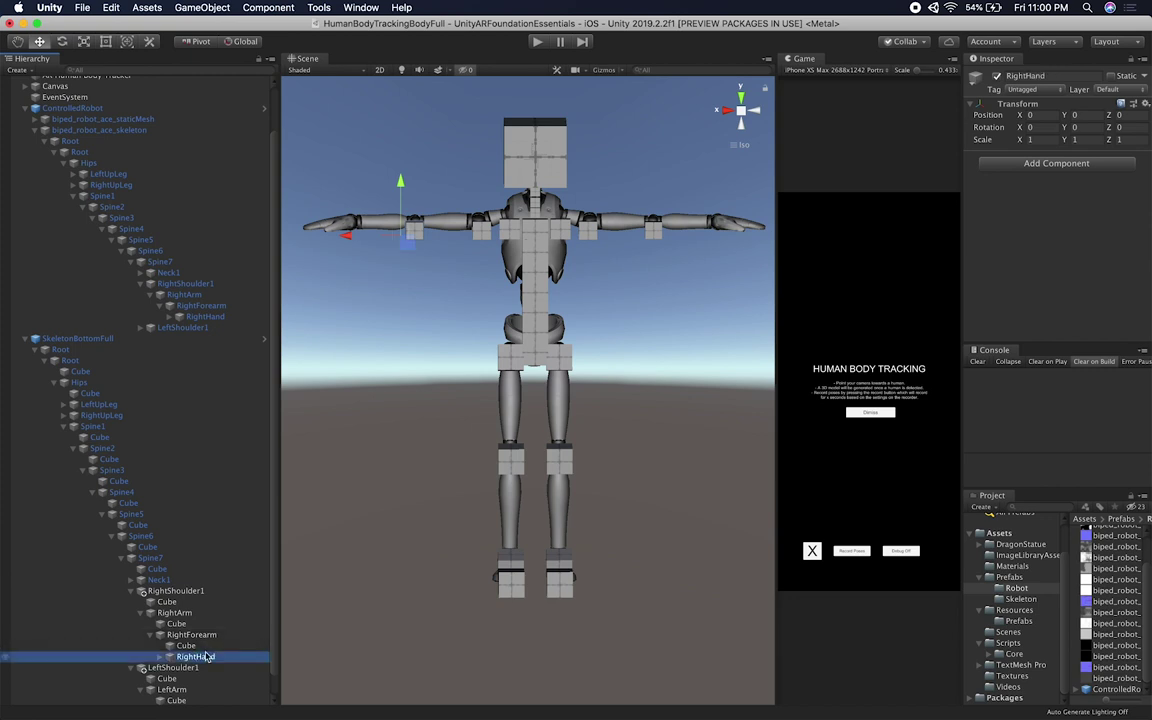
# Step: Move RightHand outward along the arm to the robot's right wrist, at about Z 0.818
pyautogui.scroll(-1, 200, 650)
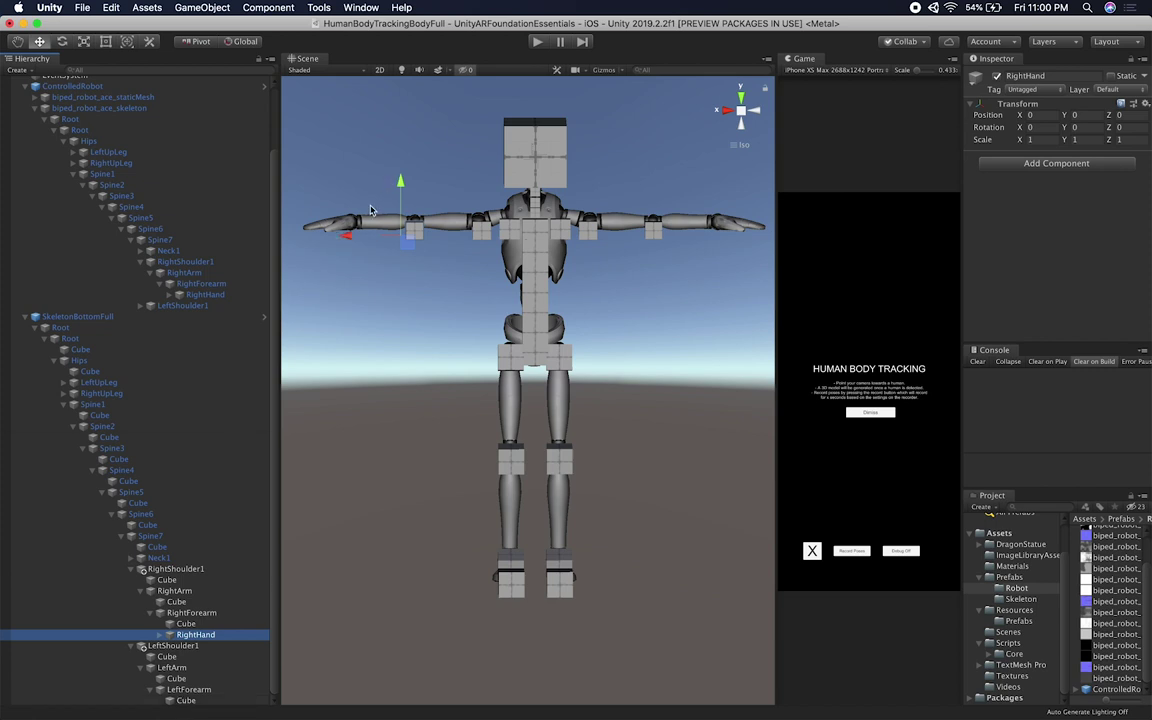
pyautogui.moveTo(352, 236); pyautogui.dragTo(292, 237)
pyautogui.press('t')
pyautogui.press('f')
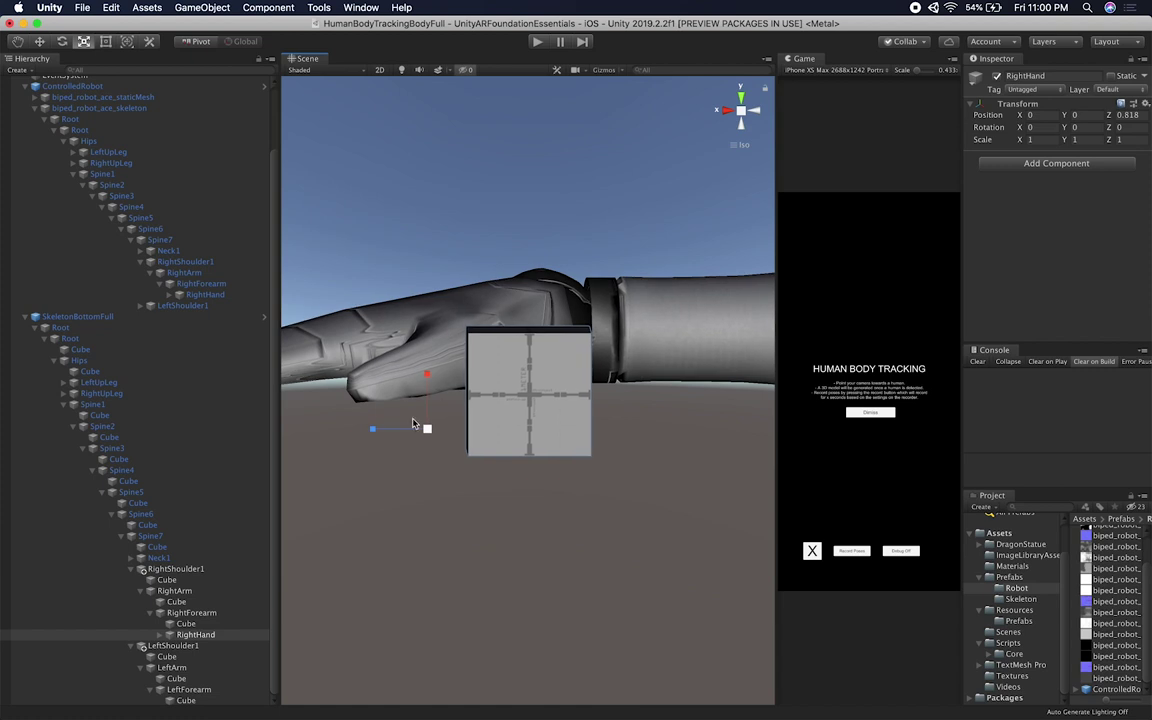
# Step: Try stretching the whole RightHand object lengthwise to a Z scale of about 3.73
pyautogui.scroll(-5, 413, 423)
pyautogui.moveTo(430, 407); pyautogui.dragTo(284, 408)
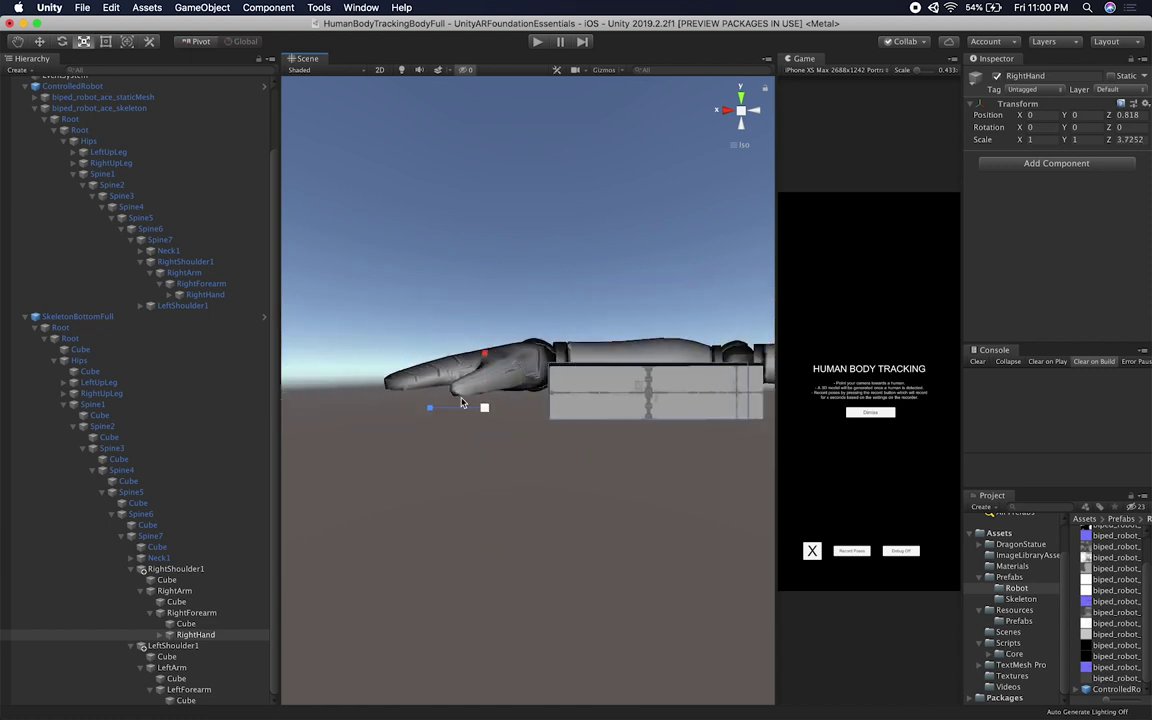
pyautogui.press('super+z')
# Step: Stretch RightHand's child cube along the robot's right hand to a Z scale of about 6.79
pyautogui.click(160, 635)
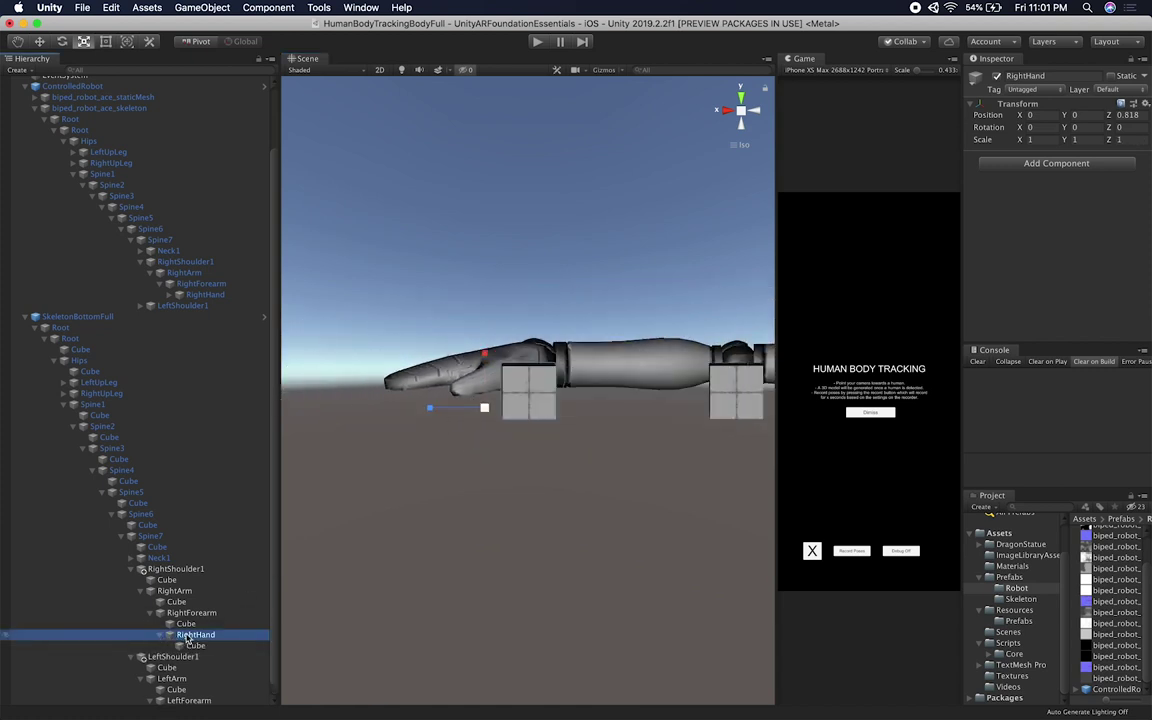
pyautogui.click(194, 645)
pyautogui.moveTo(459, 407); pyautogui.dragTo(470, 523)
pyautogui.moveTo(547, 421); pyautogui.dragTo(524, 360)
pyautogui.press('super+z')
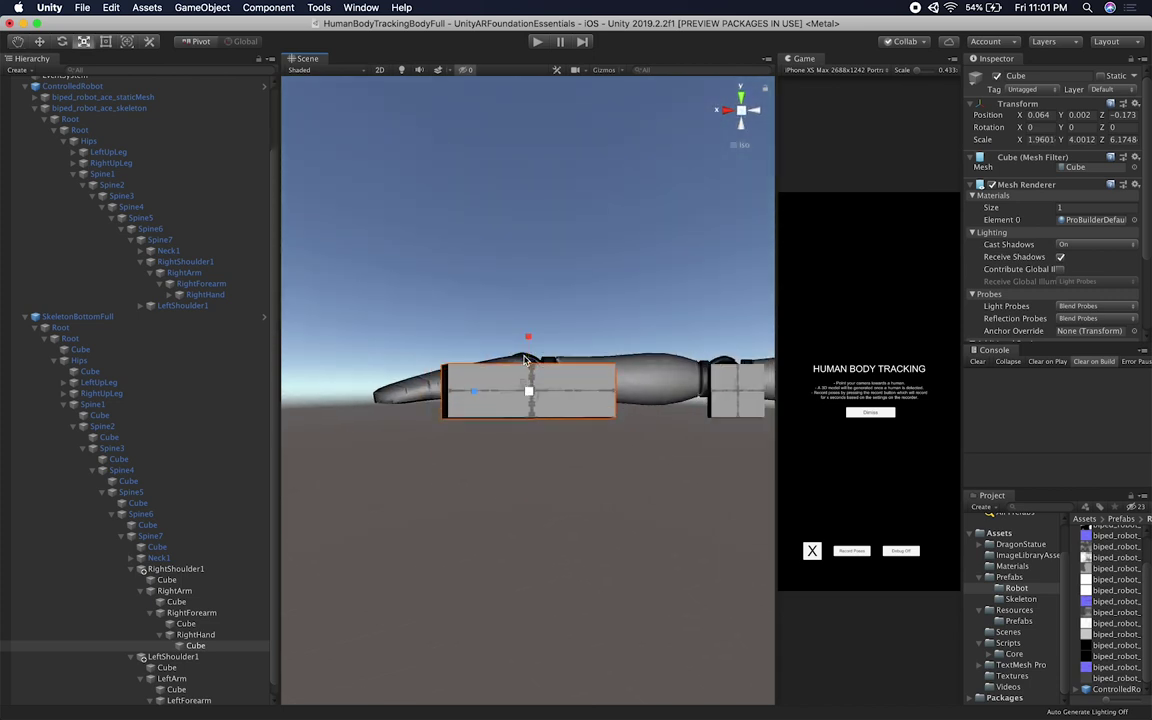
pyautogui.moveTo(474, 391); pyautogui.dragTo(461, 392)
pyautogui.keyDown('alt'); pyautogui.moveTo(530, 394); pyautogui.dragTo(496, 388); pyautogui.keyUp('alt')
# Step: Try moving RightHand outward to about Z 0.945, working from the front view
pyautogui.click(196, 635)
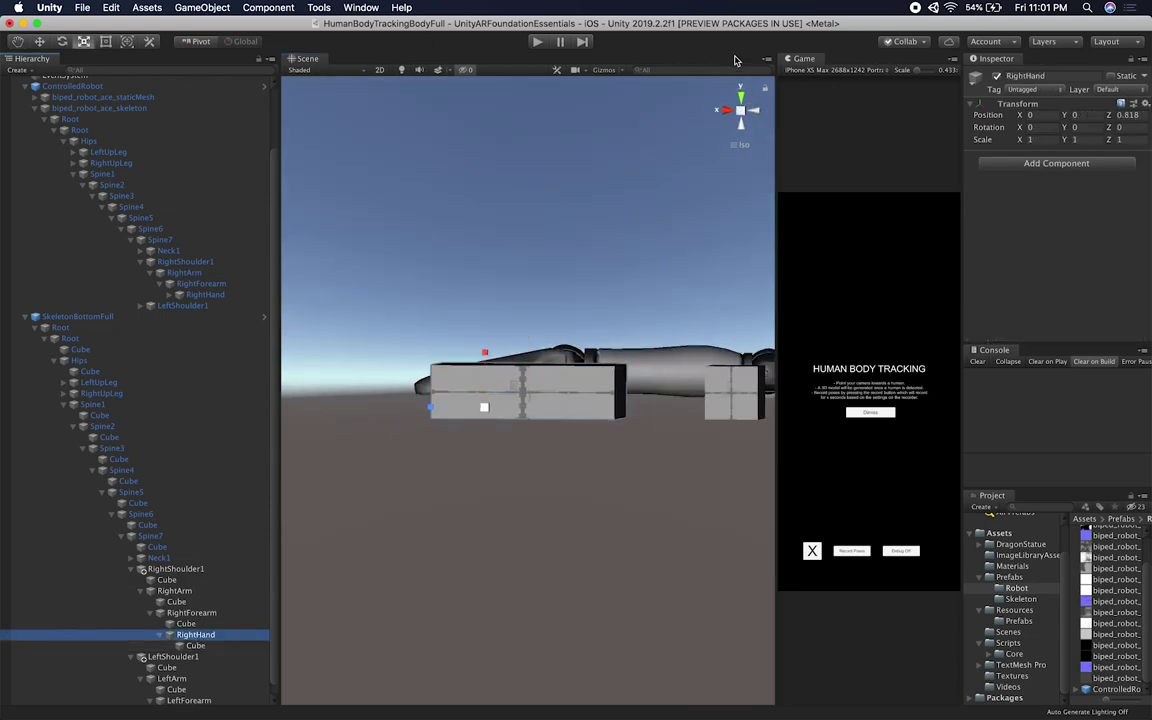
pyautogui.click(742, 111)
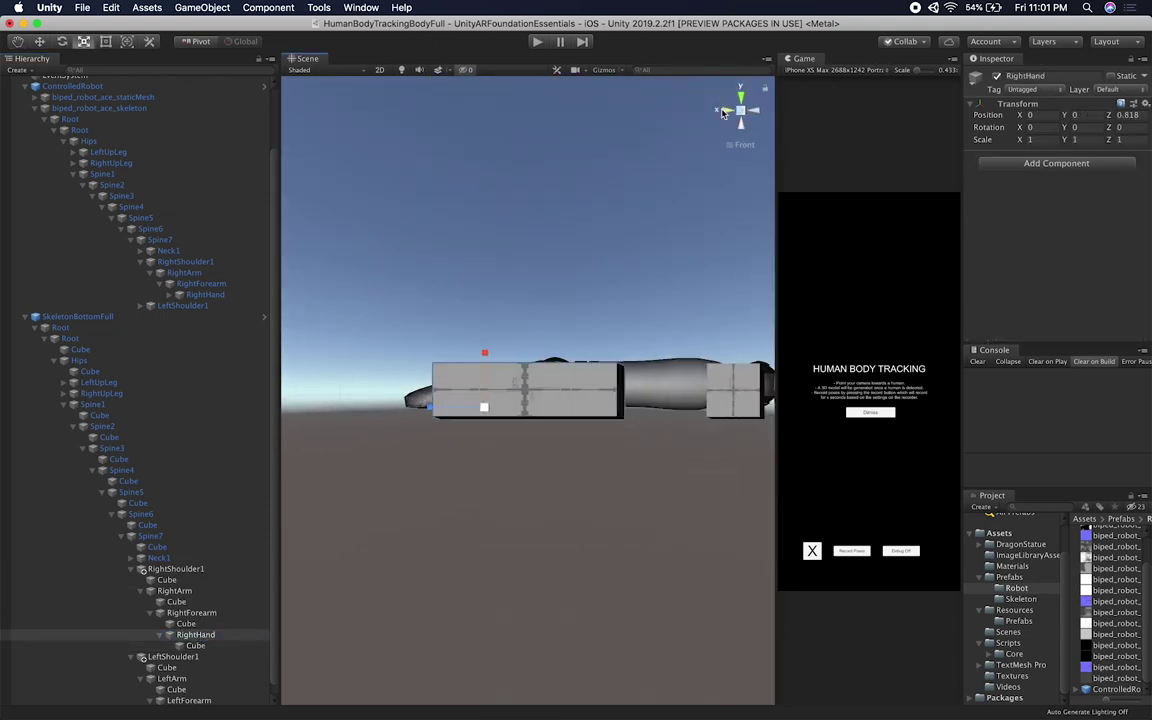
pyautogui.press('w')
pyautogui.moveTo(438, 414); pyautogui.dragTo(405, 414)
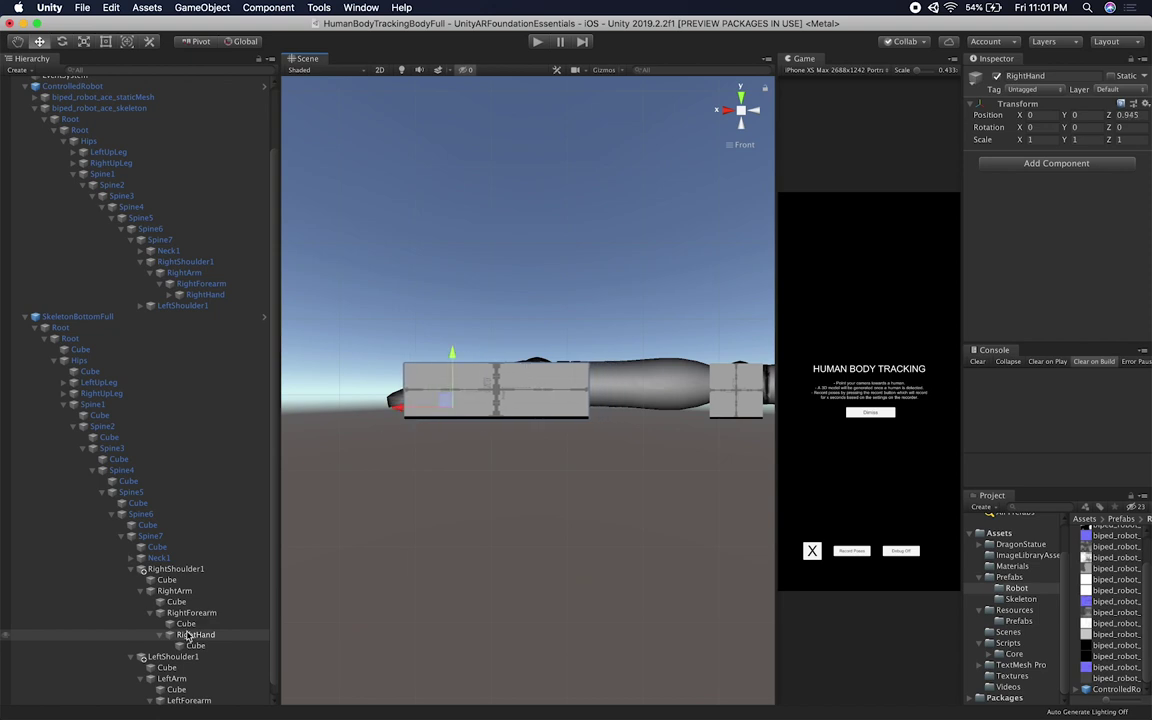
pyautogui.press('super+z')
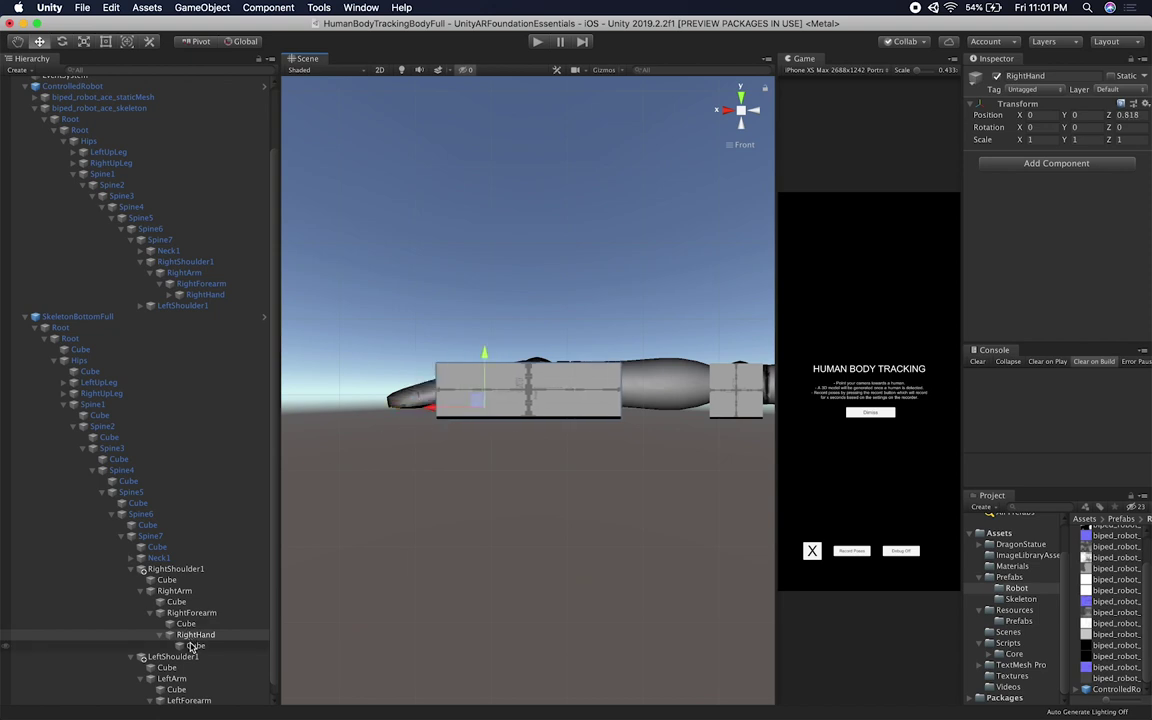
# Step: Move RightHand outward over the robot's right hand, to about Z 0.926
pyautogui.click(192, 646)
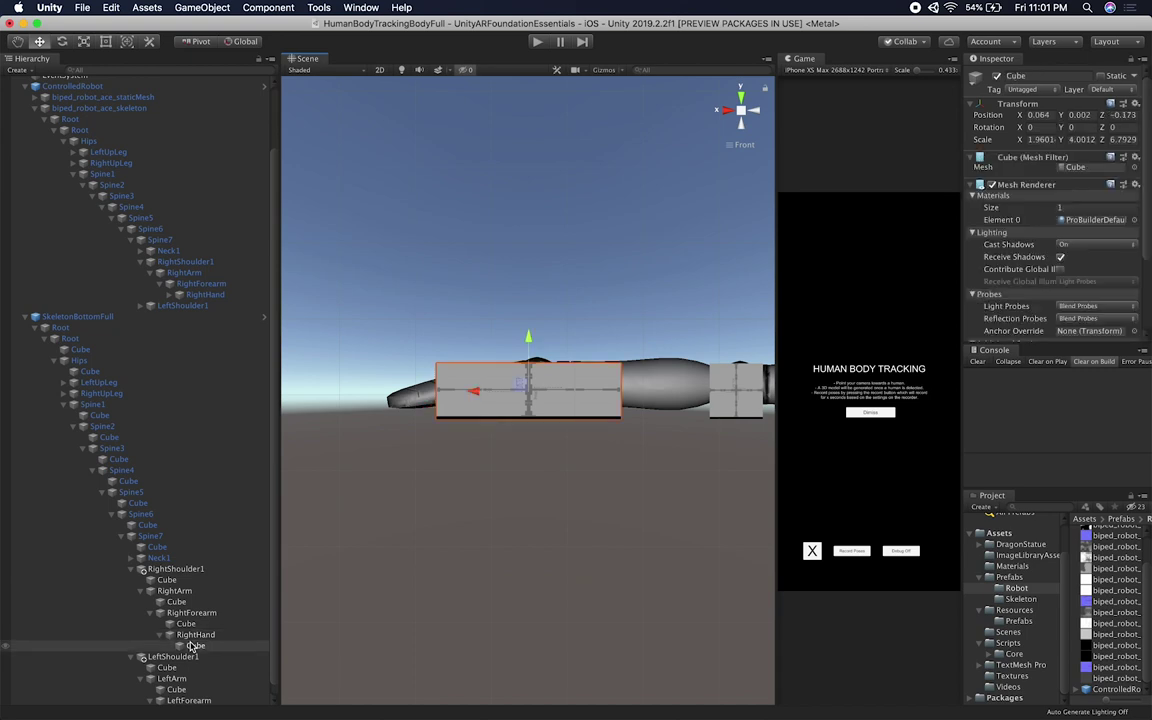
pyautogui.click(197, 635)
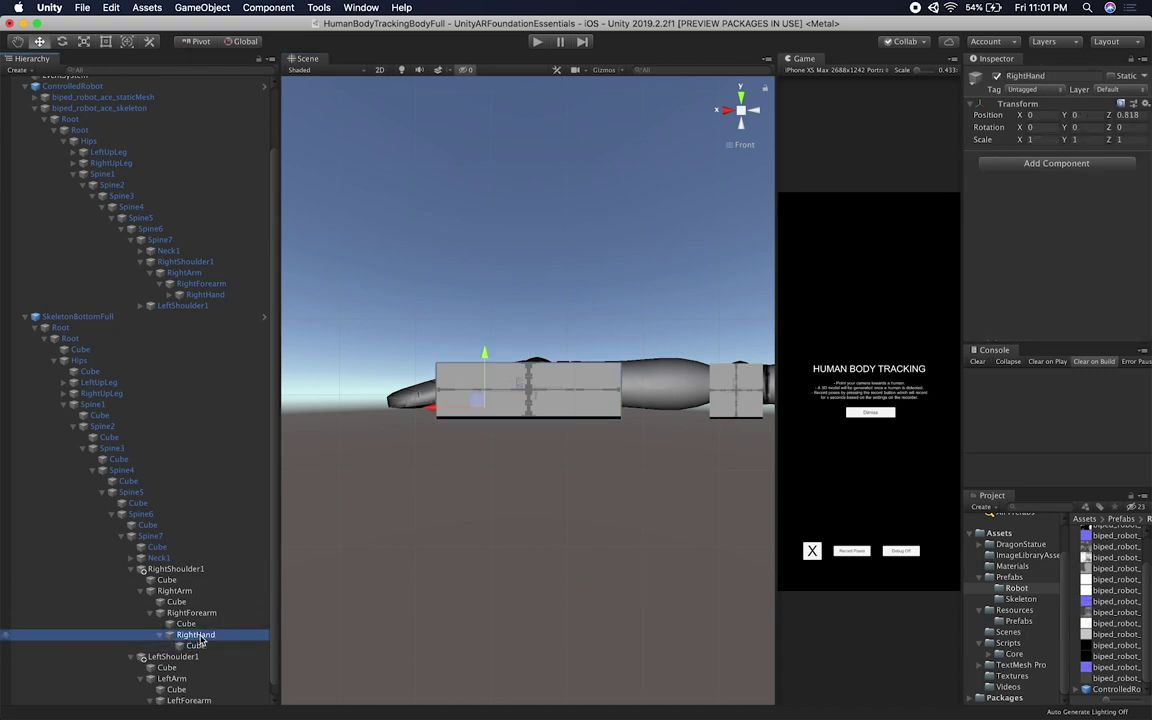
pyautogui.moveTo(430, 408)
pyautogui.mouseDown()
pyautogui.moveTo(408, 411)
pyautogui.moveTo(443, 404)
pyautogui.mouseUp()
pyautogui.scroll(-7, 620, 455)
pyautogui.moveTo(600, 404); pyautogui.dragTo(462, 405, button='middle')
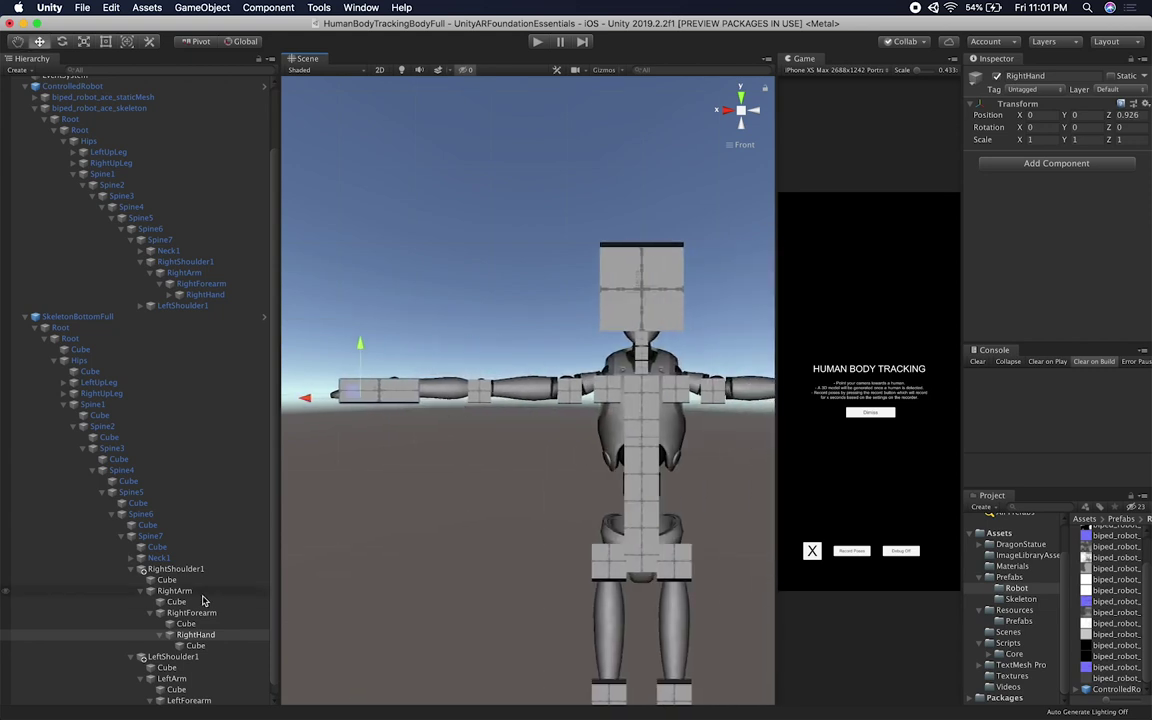
# Step: Paste a copy of RightHand into LeftForearm and rename it LeftHand
pyautogui.click(161, 636)
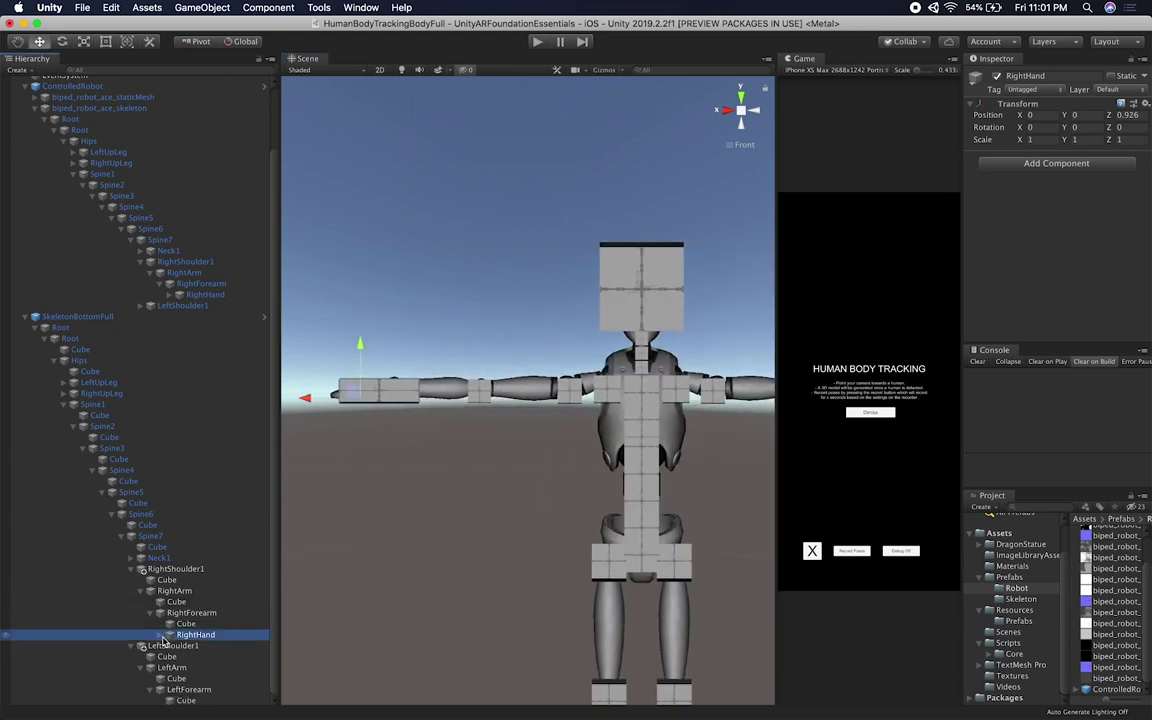
pyautogui.click(186, 701)
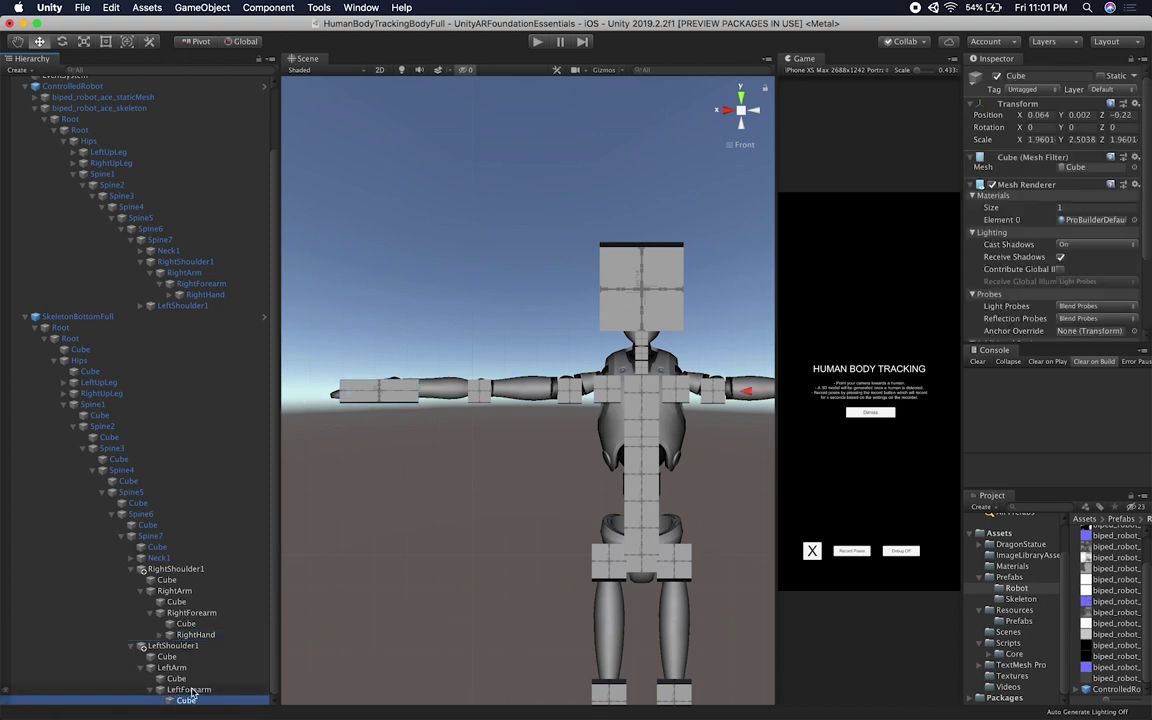
pyautogui.press('super+v')
pyautogui.click(195, 702)
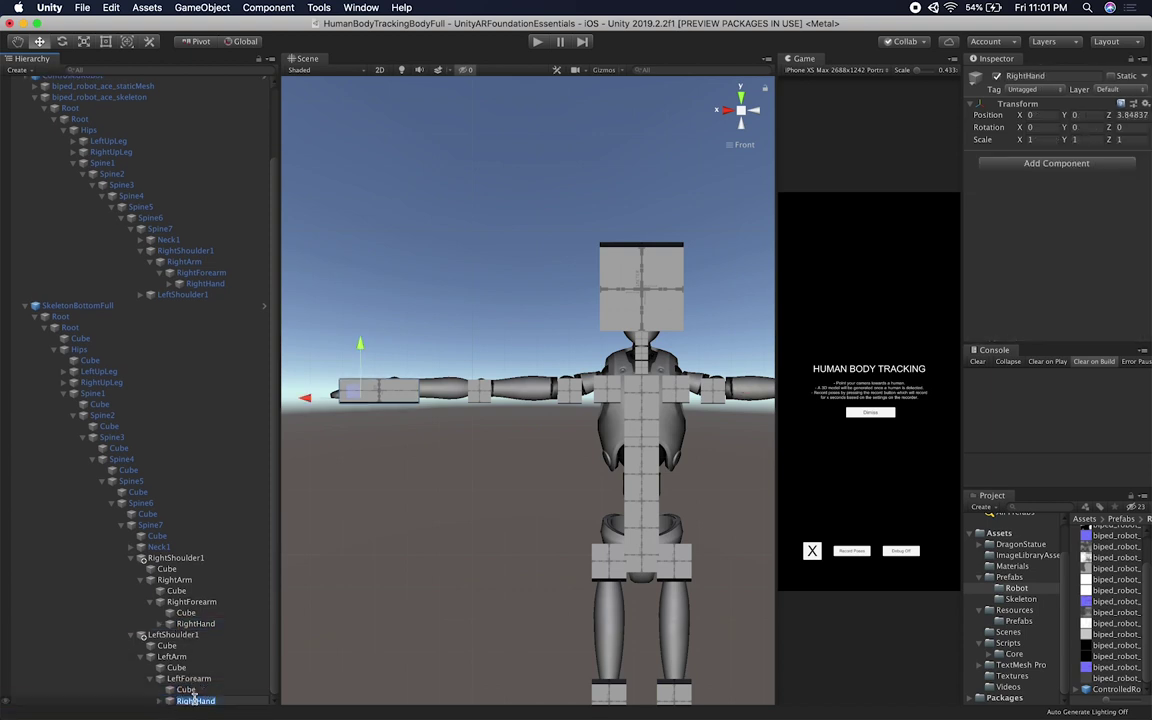
pyautogui.press('Left')
pyautogui.press('BackSpace')
pyautogui.press('Return')
# Step: Move LeftHand across to the robot's left hand, at about Z -1.115
pyautogui.scroll(-5, 527, 533)
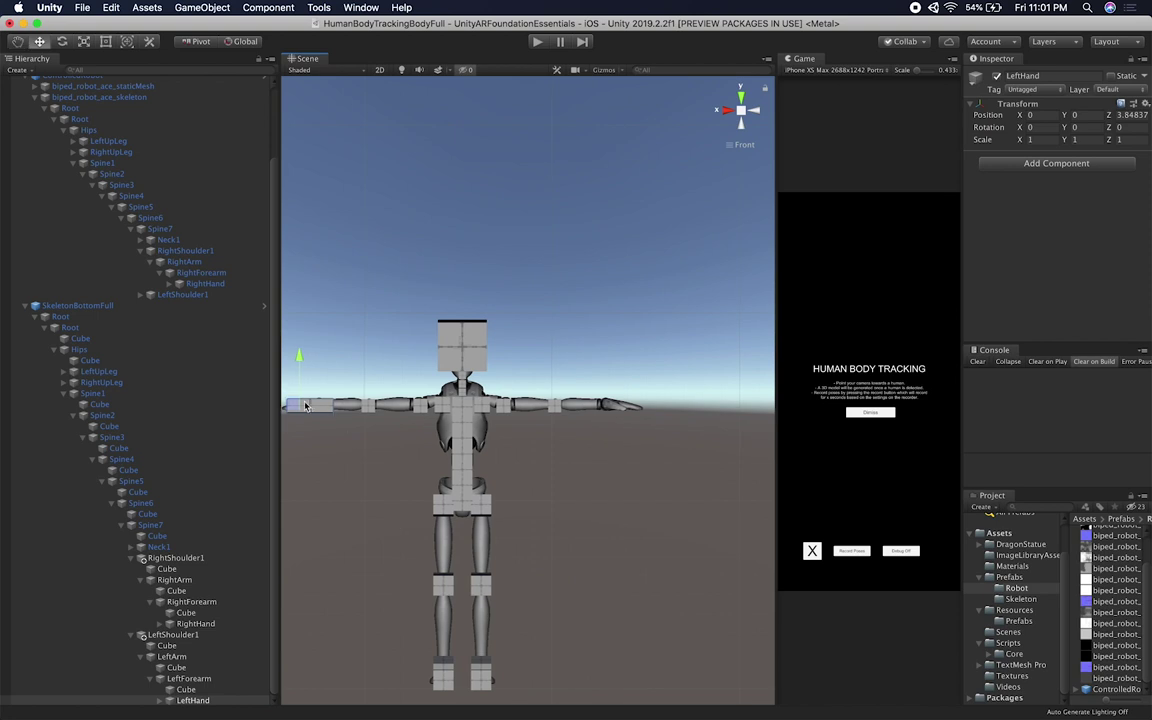
pyautogui.moveTo(322, 445); pyautogui.dragTo(358, 445, button='middle')
pyautogui.moveTo(292, 412); pyautogui.dragTo(599, 424)
pyautogui.press('f')
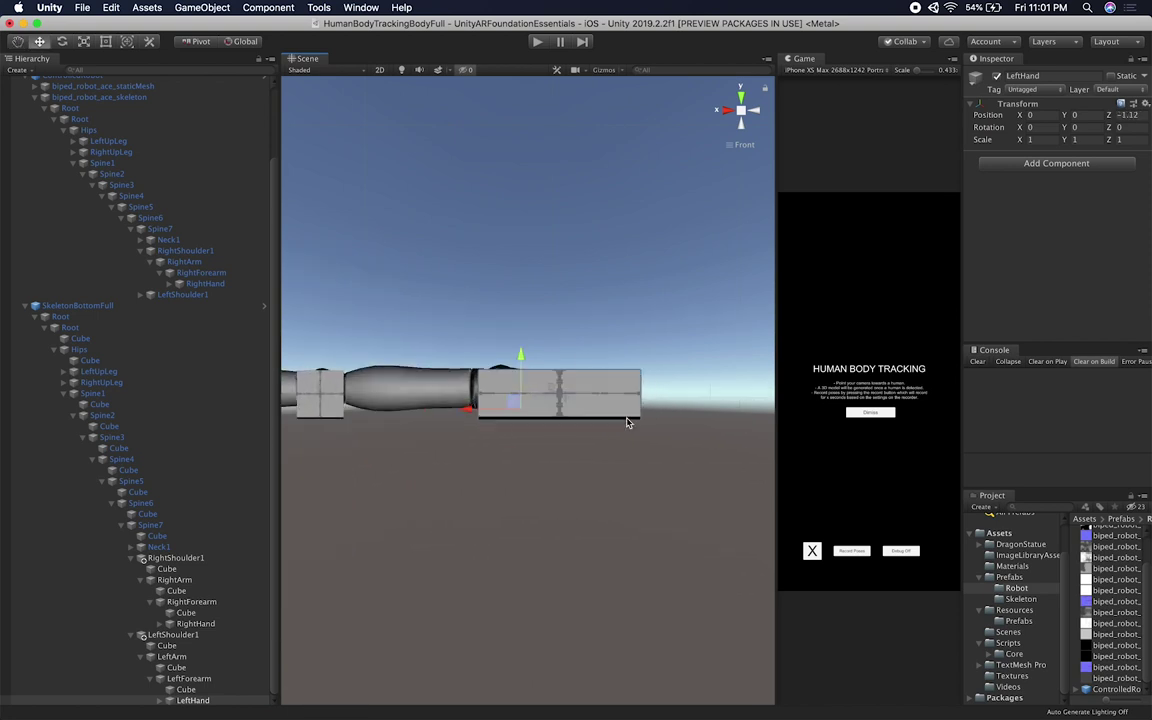
pyautogui.moveTo(427, 406); pyautogui.dragTo(423, 405)
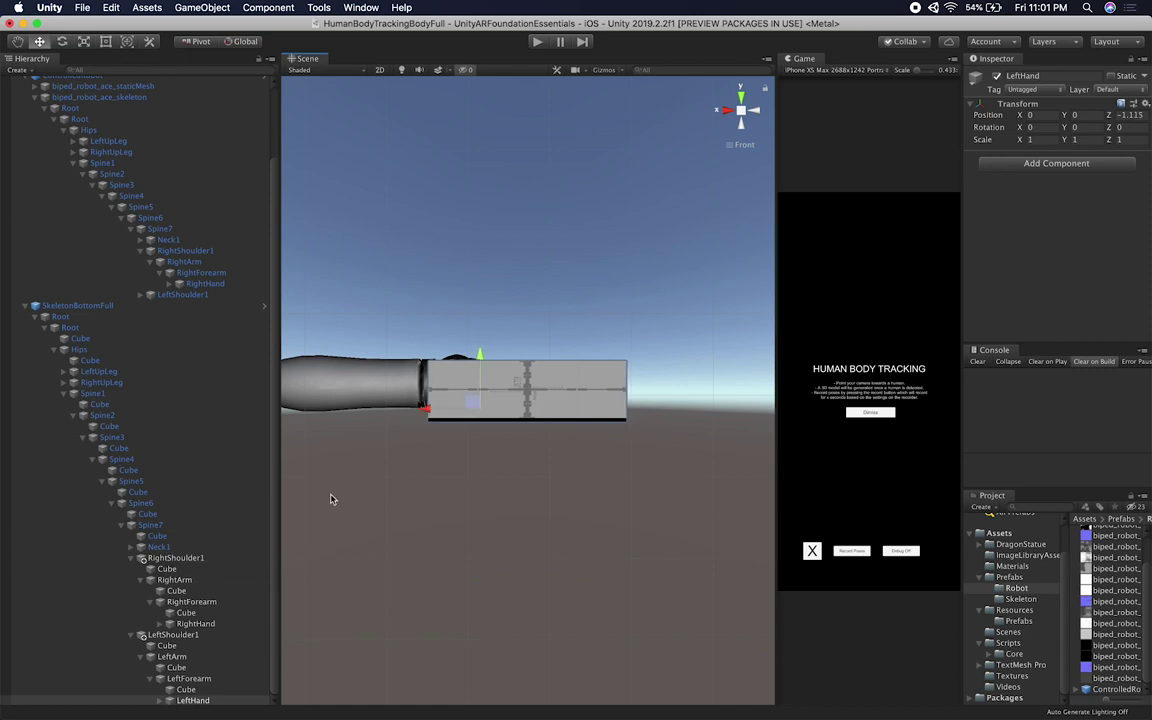
# Step: Tilt LeftHand's cube slightly downward toward the fingertips to follow the angle of the robot's left hand
pyautogui.press('e')
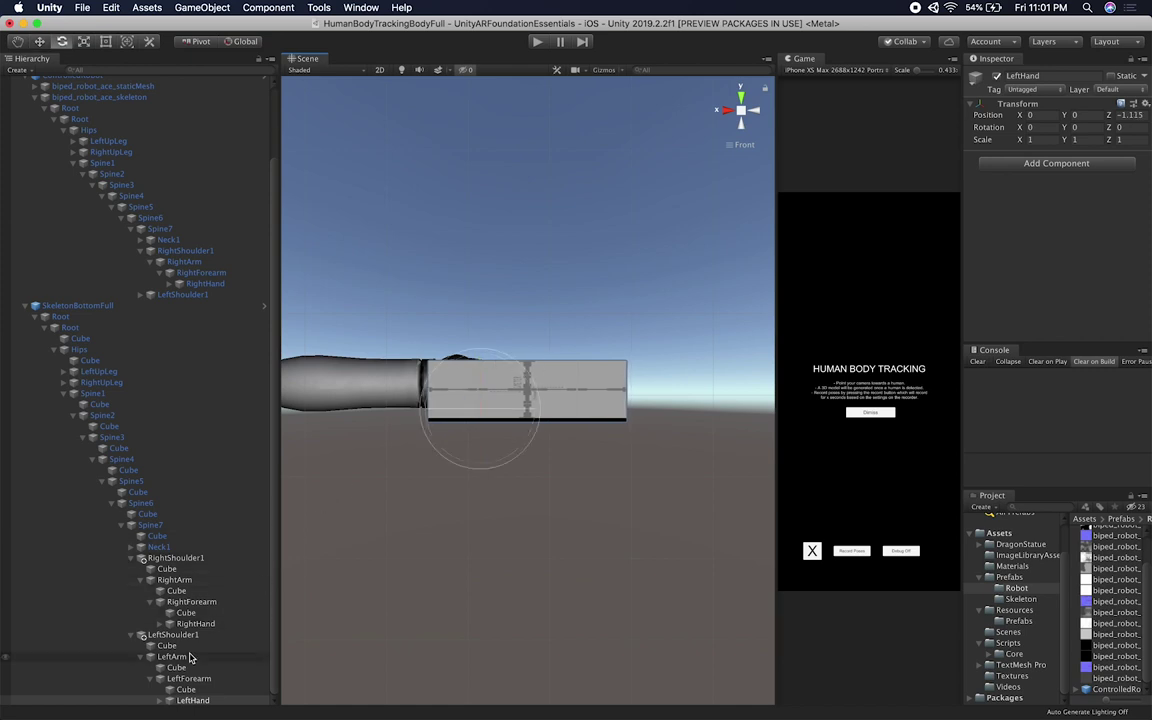
pyautogui.click(195, 700)
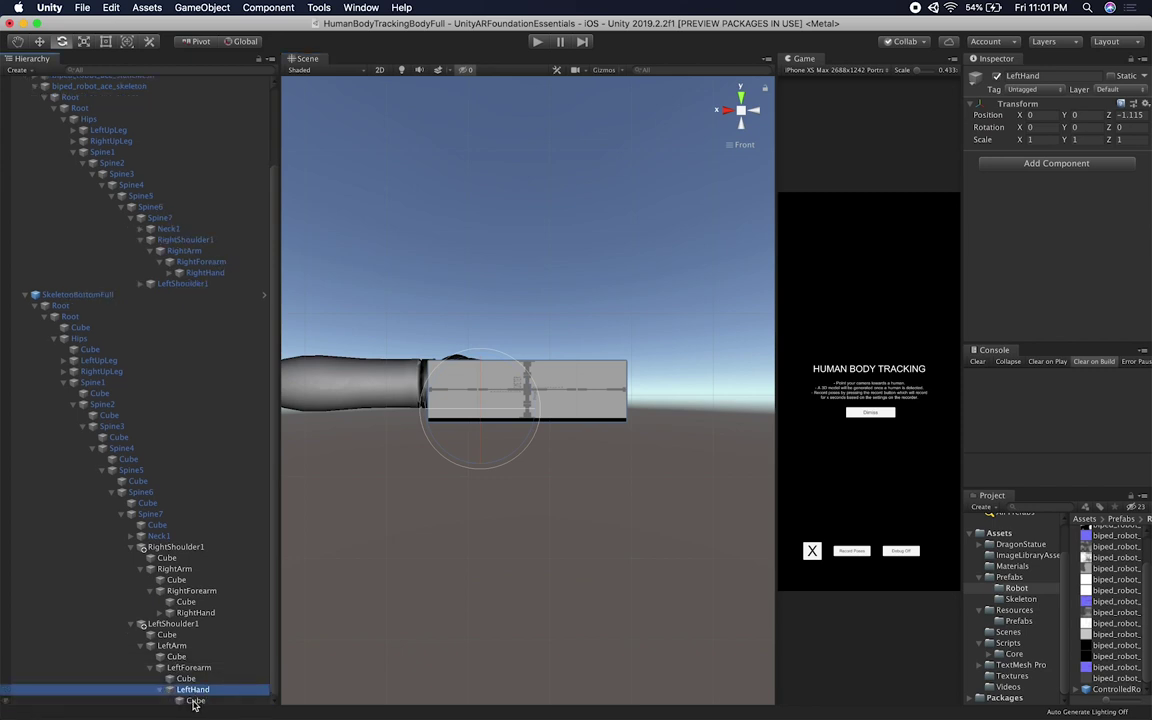
pyautogui.click(195, 701)
pyautogui.moveTo(550, 344); pyautogui.dragTo(568, 345)
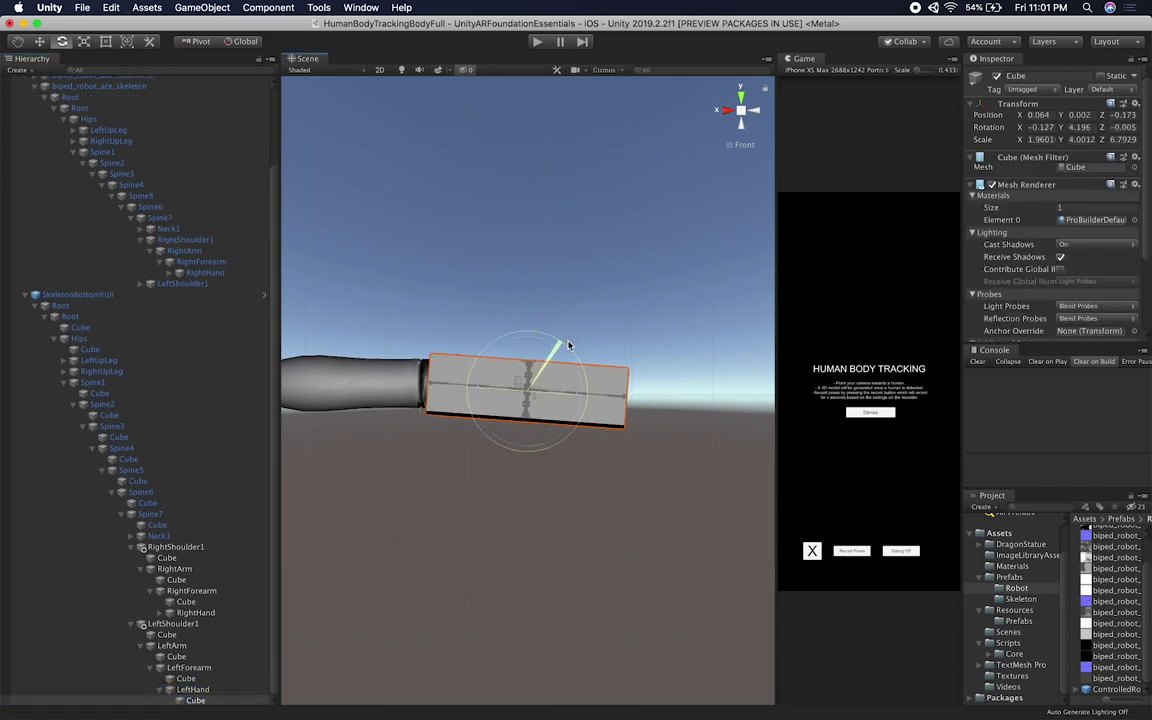
pyautogui.press('super+z')
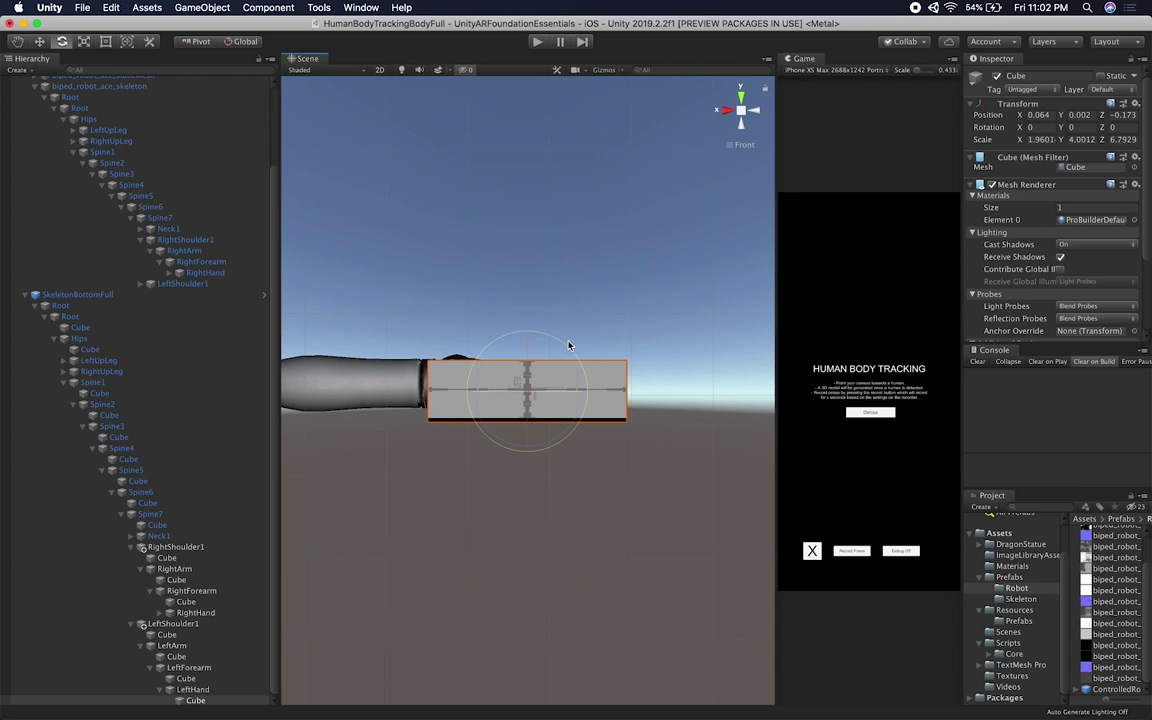
pyautogui.moveTo(568, 347); pyautogui.dragTo(519, 318)
# Step: Rotate RightHand's cube to about Y -4.4 so it slopes down along the robot's right hand
pyautogui.click(159, 613)
pyautogui.doubleClick(190, 626)
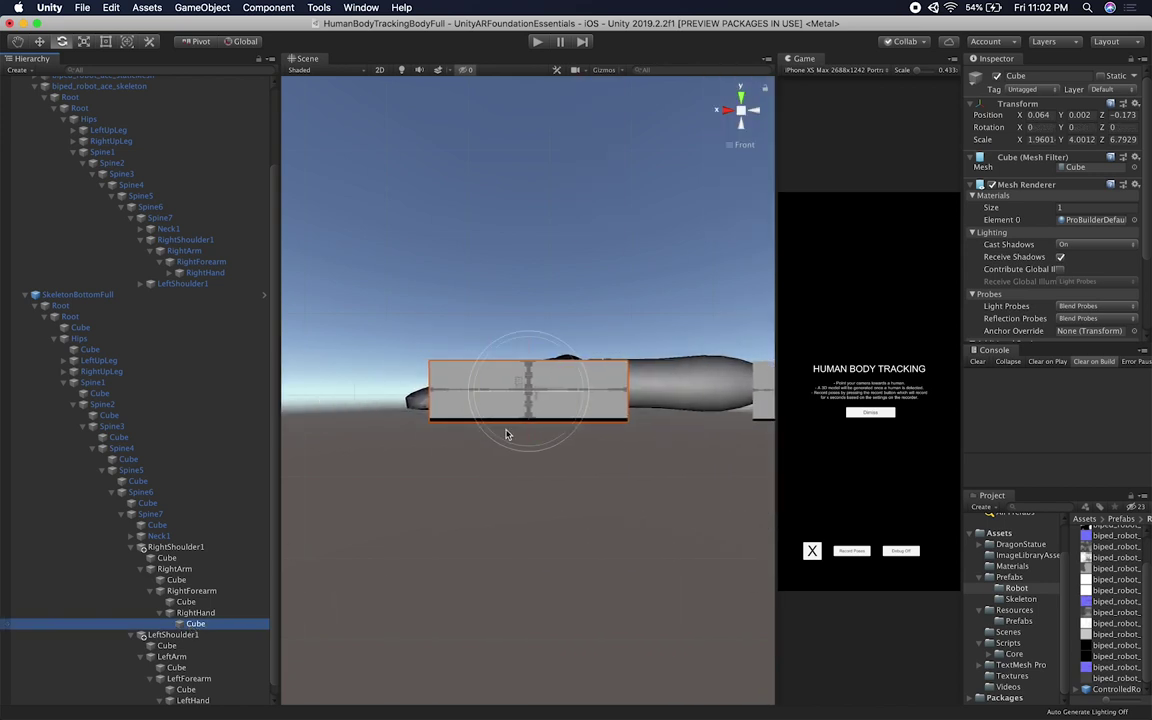
pyautogui.moveTo(505, 436); pyautogui.dragTo(566, 432)
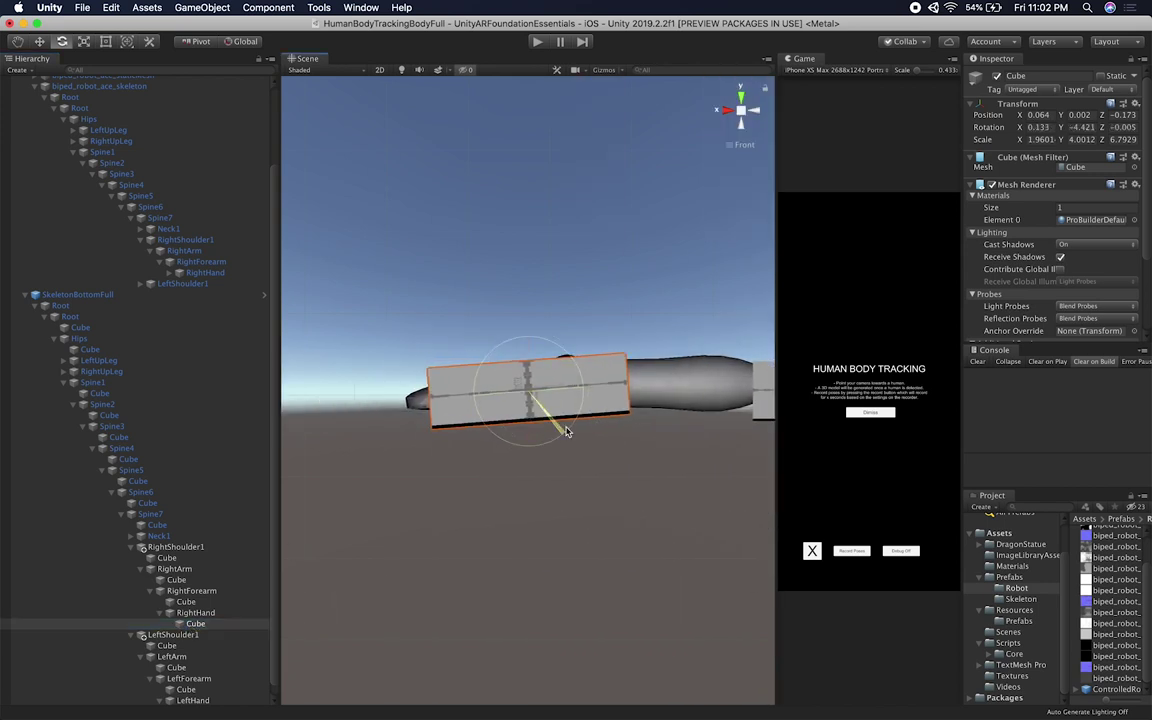
# Step: Shift RightHand further outward along the arm to about Z 0.974
pyautogui.click(195, 612)
pyautogui.press('w')
pyautogui.moveTo(426, 410); pyautogui.dragTo(408, 406)
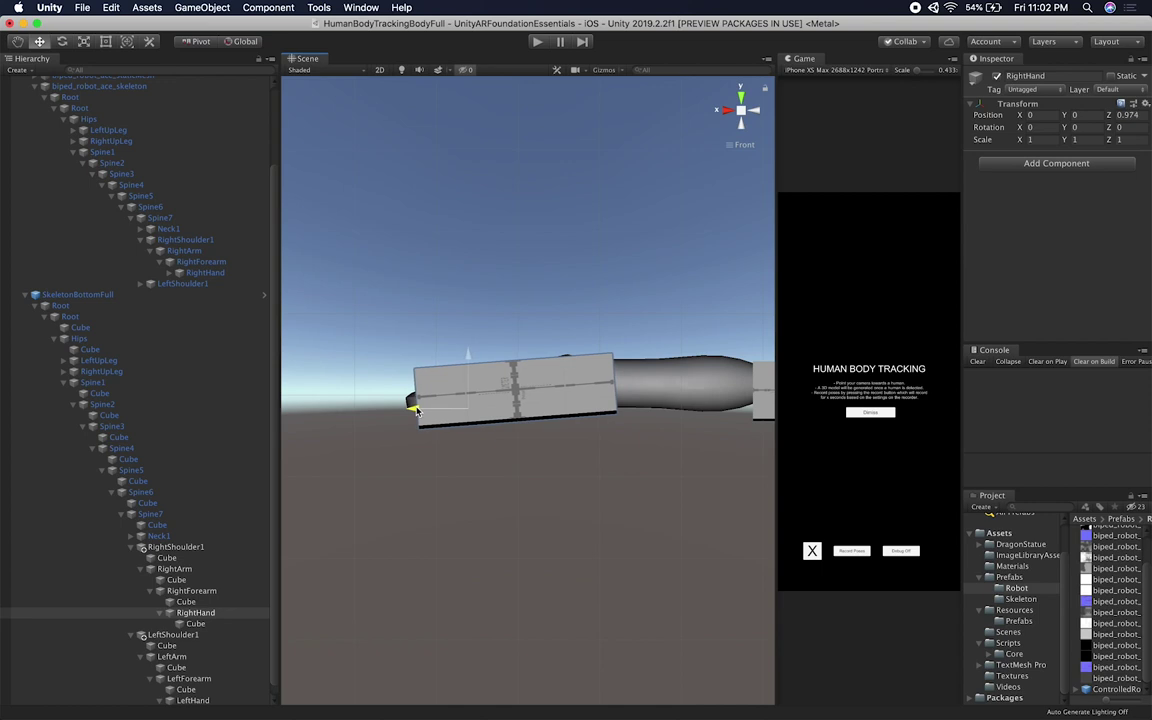
# Step: Examine the reference robot's left-arm hierarchy down to LeftHand against the joints built in SkeletonBottomFull
pyautogui.doubleClick(182, 701)
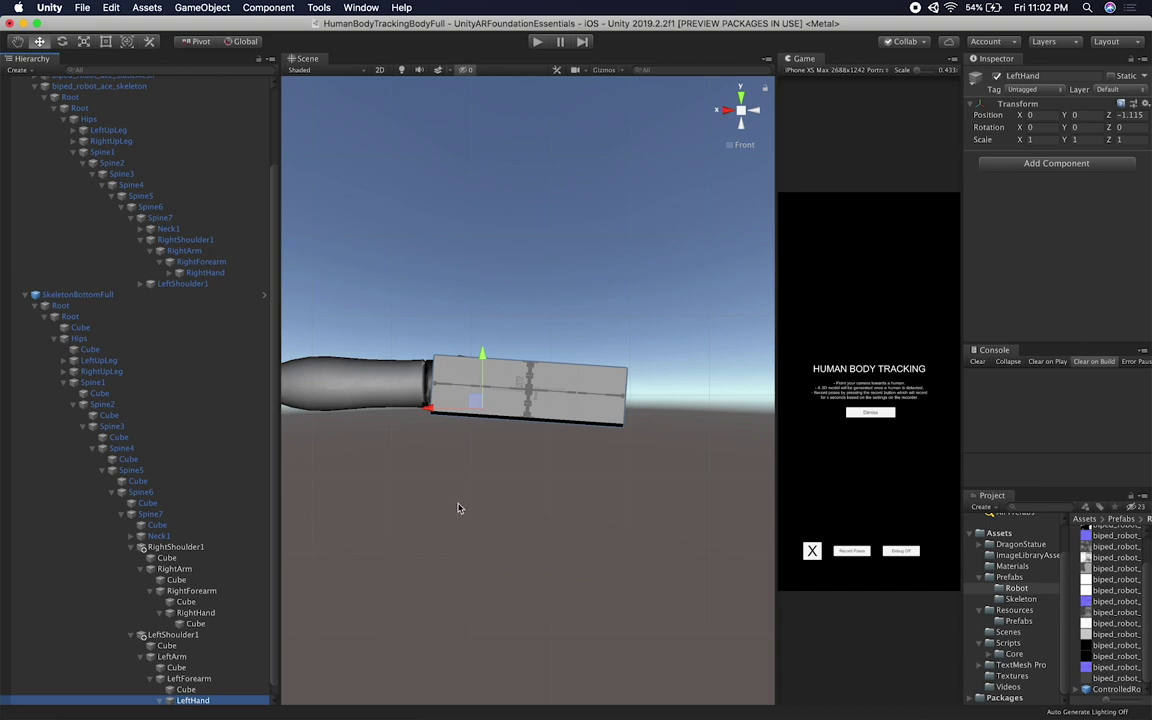
pyautogui.scroll(-3, 452, 538)
pyautogui.click(192, 636)
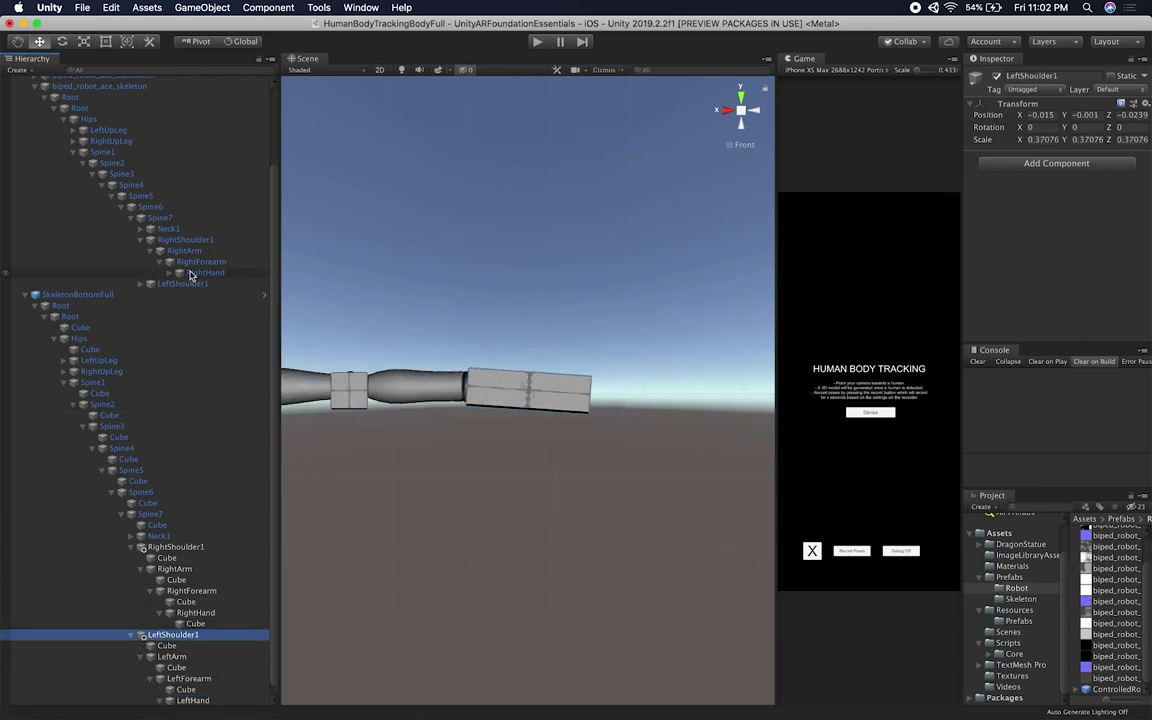
pyautogui.click(141, 284)
pyautogui.click(151, 294)
pyautogui.click(160, 305)
pyautogui.click(172, 317)
pyautogui.click(170, 318)
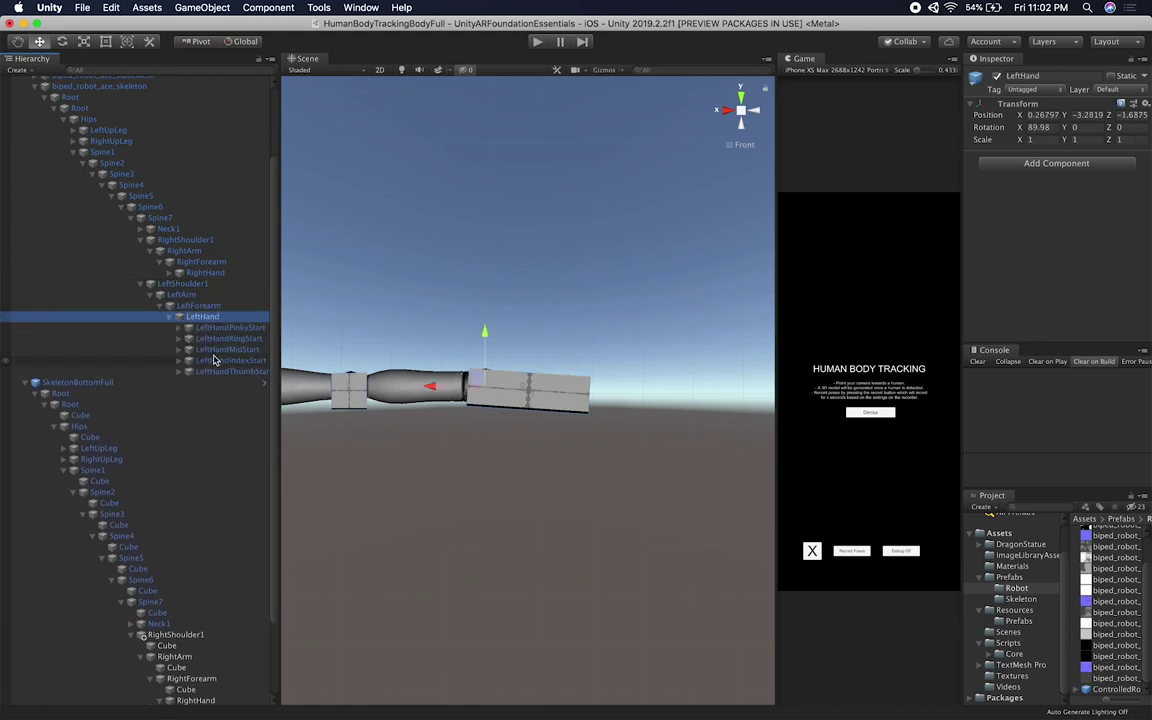
pyautogui.click(170, 316)
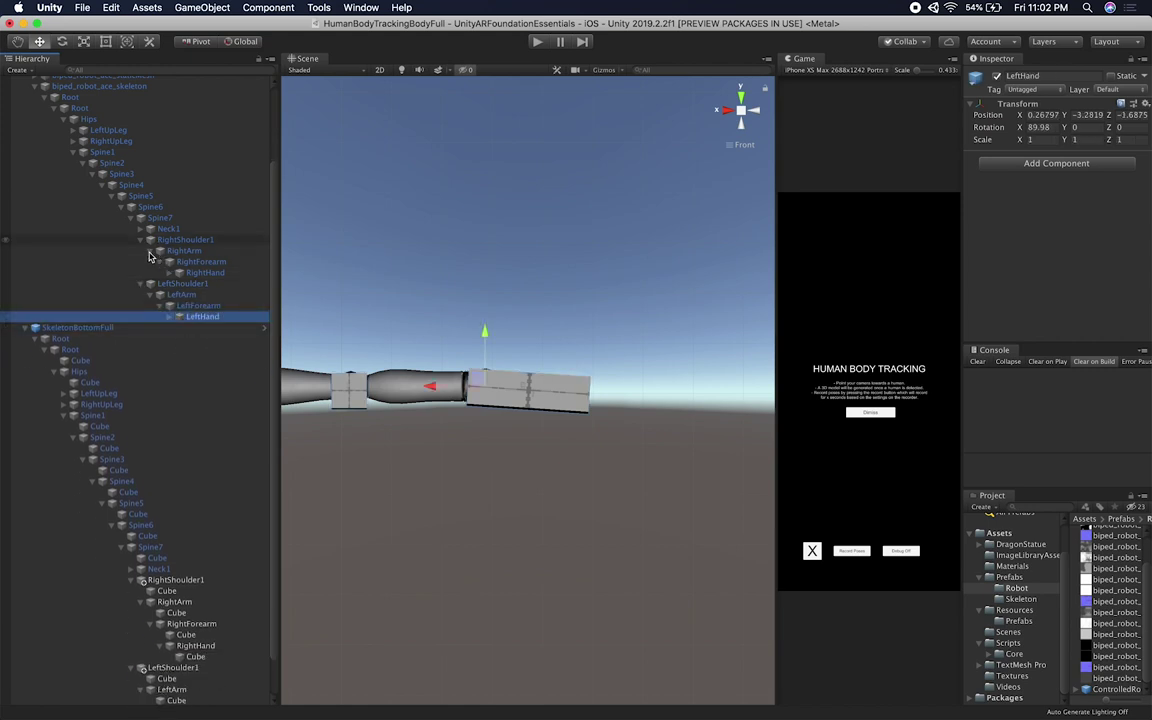
pyautogui.scroll(-3, 182, 316)
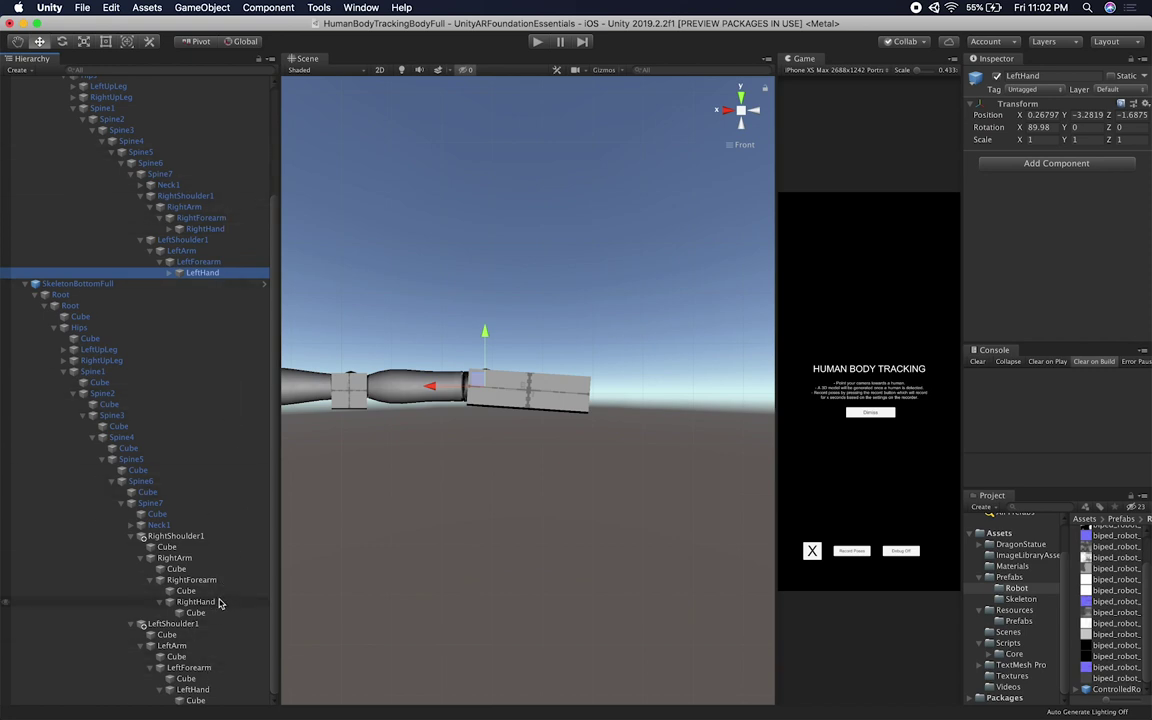
# Step: Inspect the finished cube skeleton in perspective beside the robot, from head to feet
pyautogui.click(205, 689)
pyautogui.scroll(-5, 417, 505)
pyautogui.keyDown('alt'); pyautogui.moveTo(520, 380); pyautogui.dragTo(312, 447); pyautogui.keyUp('alt')
pyautogui.scroll(4, 465, 427)
pyautogui.keyDown('alt'); pyautogui.moveTo(465, 428); pyautogui.dragTo(547, 389); pyautogui.keyUp('alt')
pyautogui.moveTo(520, 403); pyautogui.dragTo(548, 344, button='middle')
pyautogui.keyDown('alt'); pyautogui.moveTo(548, 343); pyautogui.dragTo(465, 342); pyautogui.keyUp('alt')
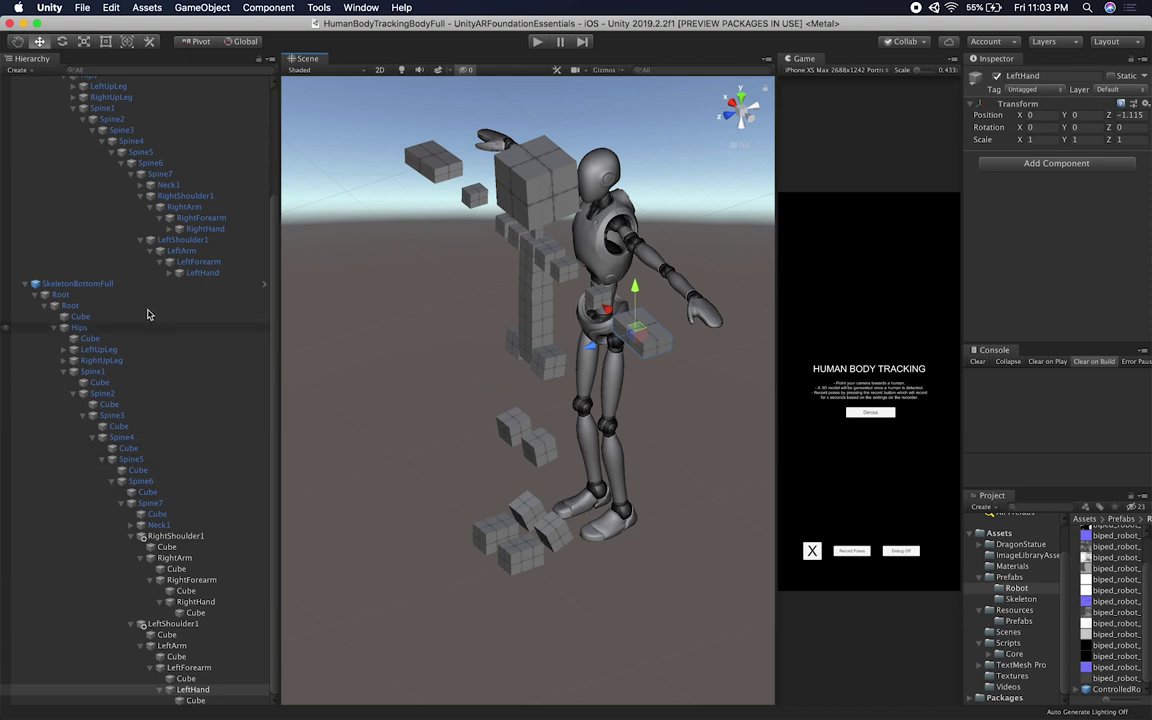
# Step: Collapse SkeletonBottomFull and apply all of its overrides to the prefab
pyautogui.click(55, 285)
pyautogui.click(24, 285)
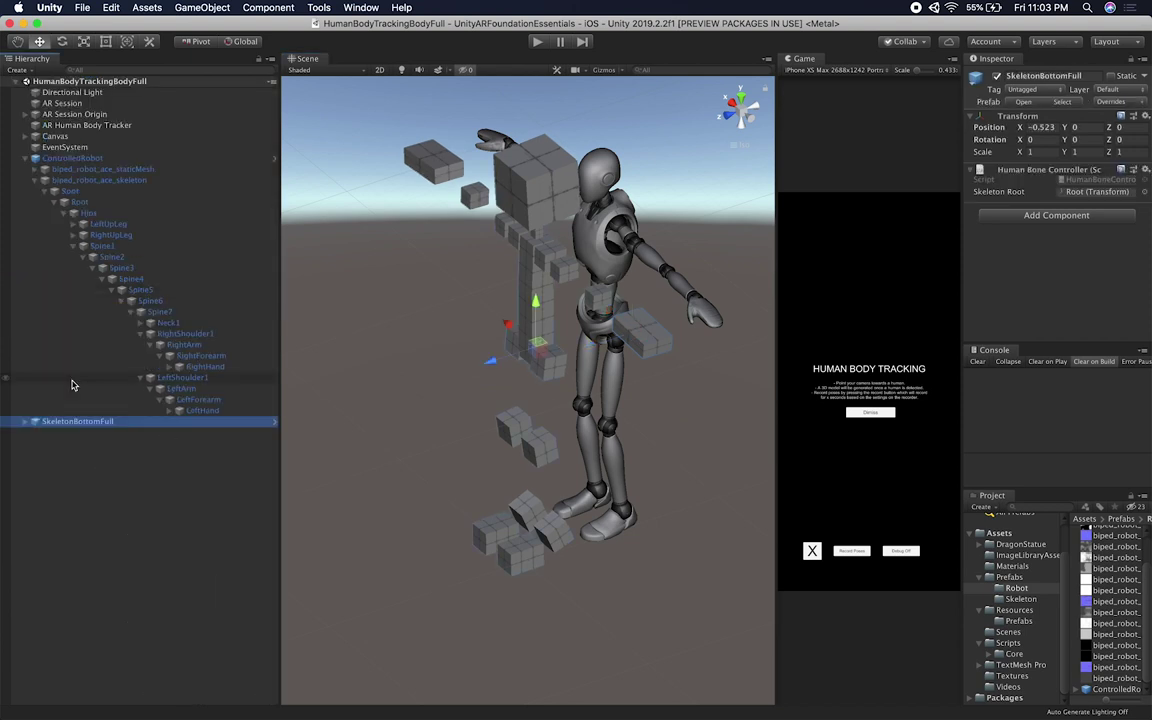
pyautogui.click(1110, 103)
pyautogui.click(1089, 338)
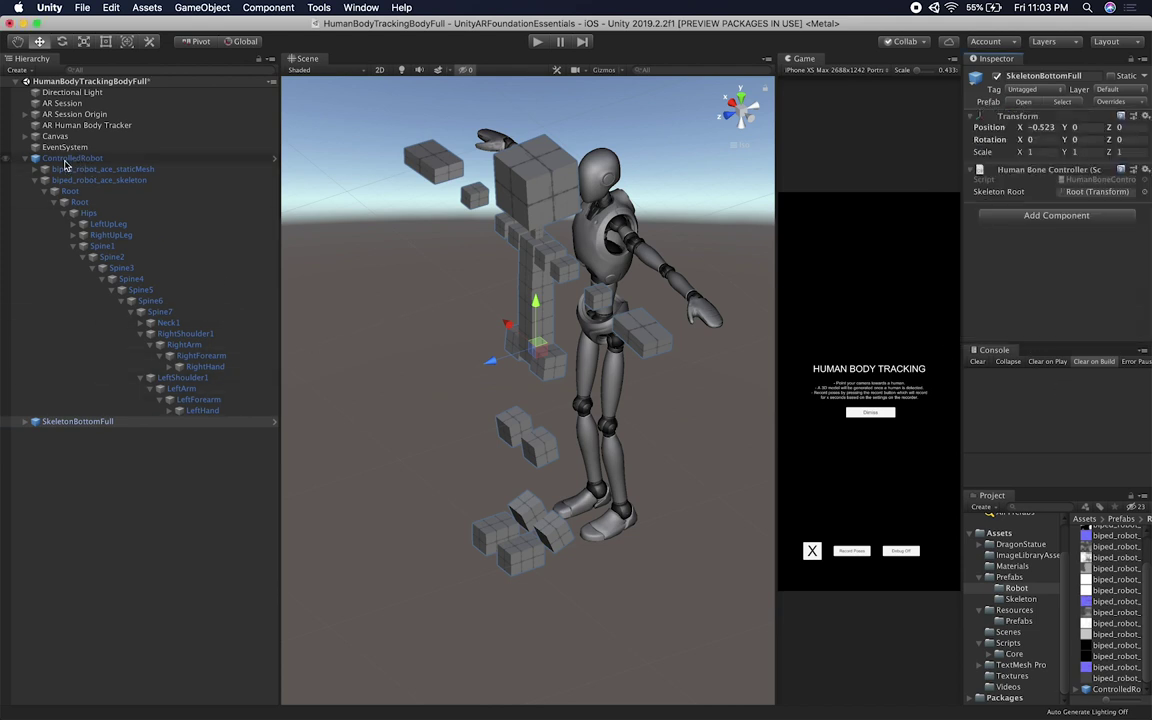
# Step: Delete the ControlledRobot reference model from the scene
pyautogui.click(28, 159)
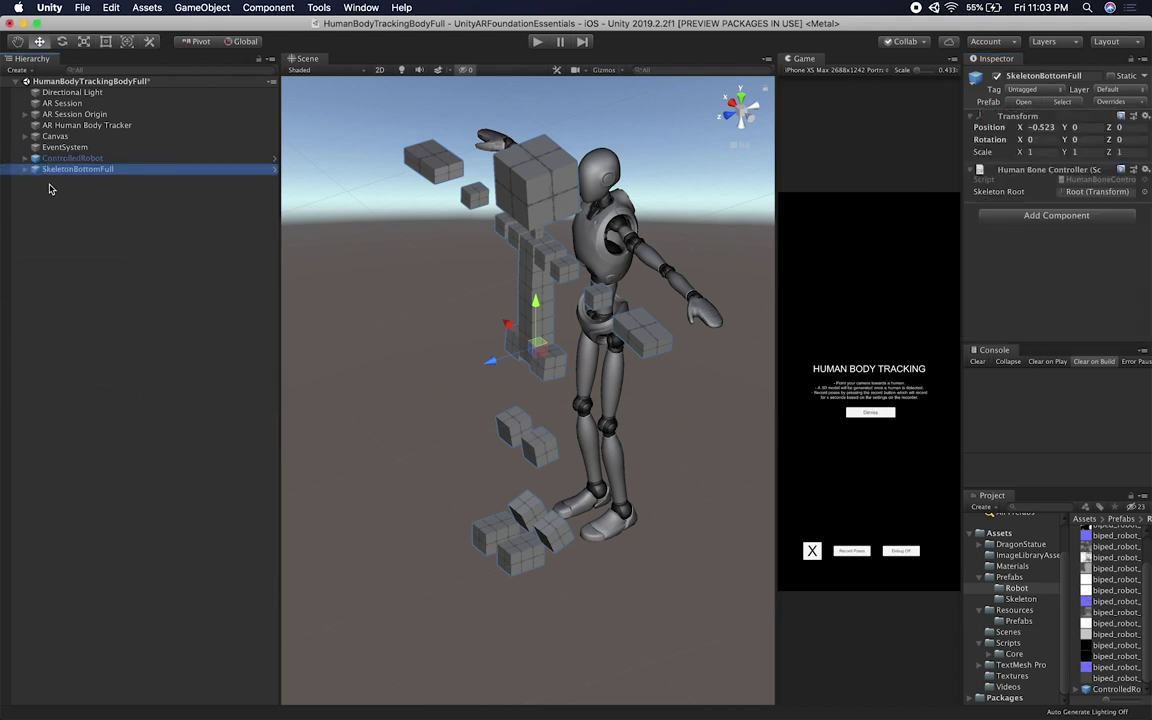
pyautogui.click(56, 158)
pyautogui.press('super+BackSpace')
pyautogui.moveTo(64, 162); pyautogui.dragTo(64, 160)
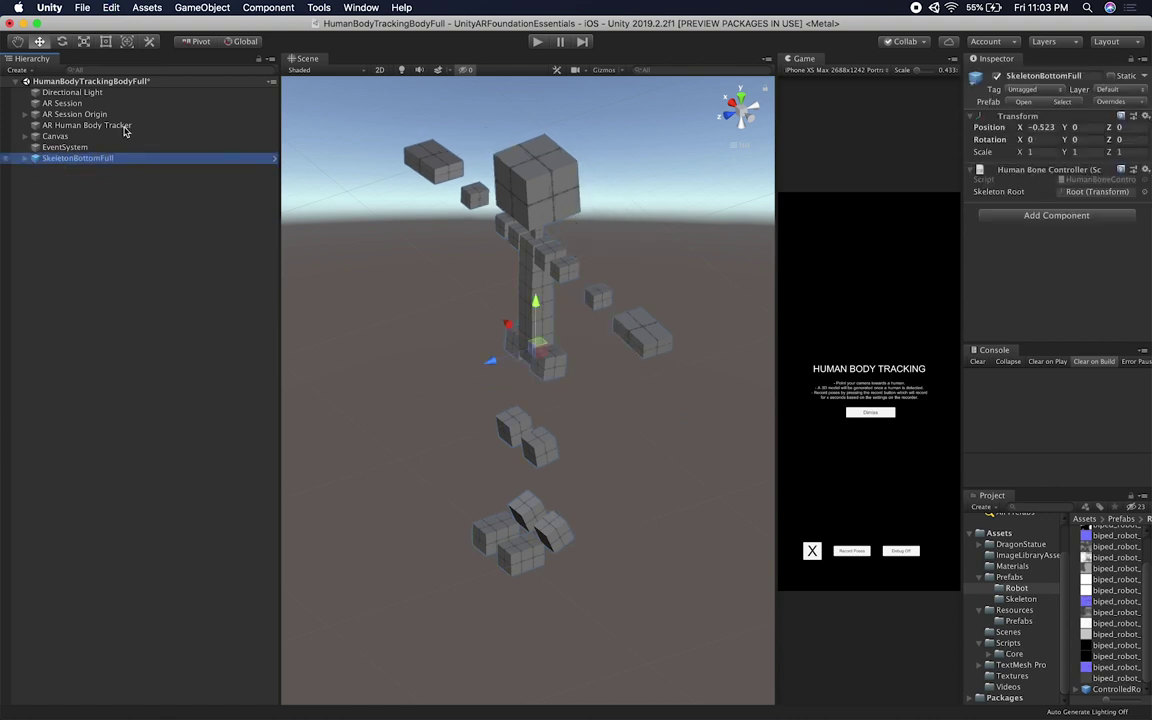
# Step: Try to set the SkeletonBottomFull instance's X position to 0 and apply the override to the prefab
pyautogui.click(1045, 128)
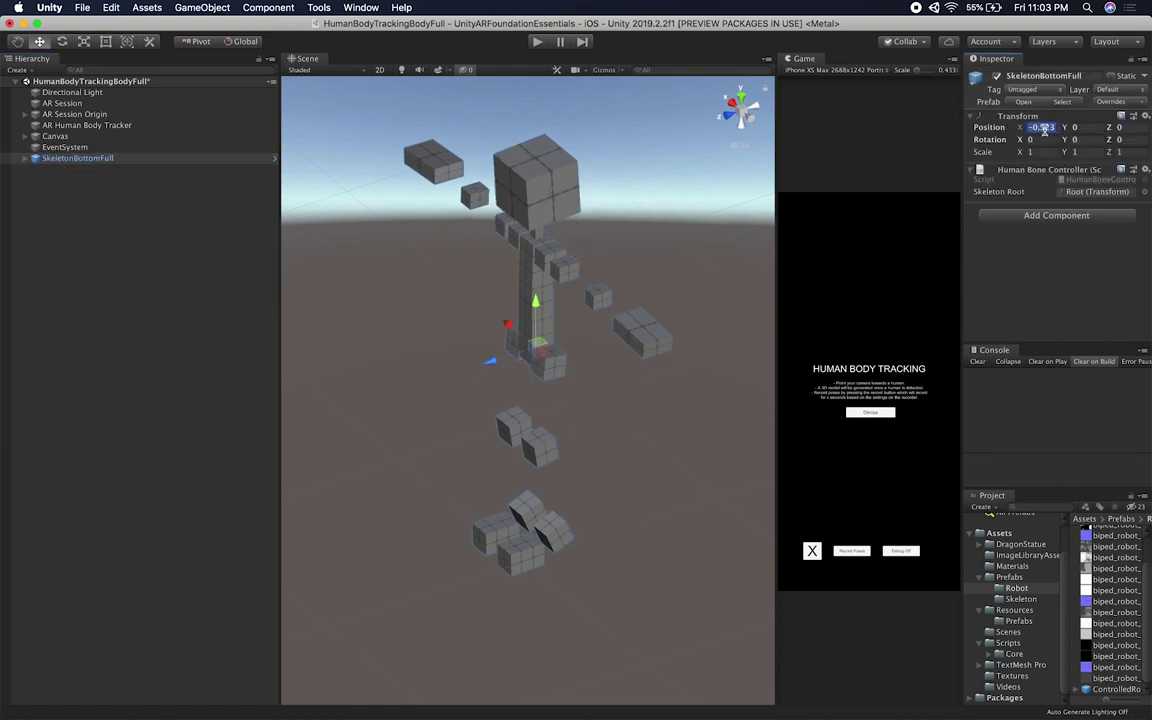
pyautogui.write('0')
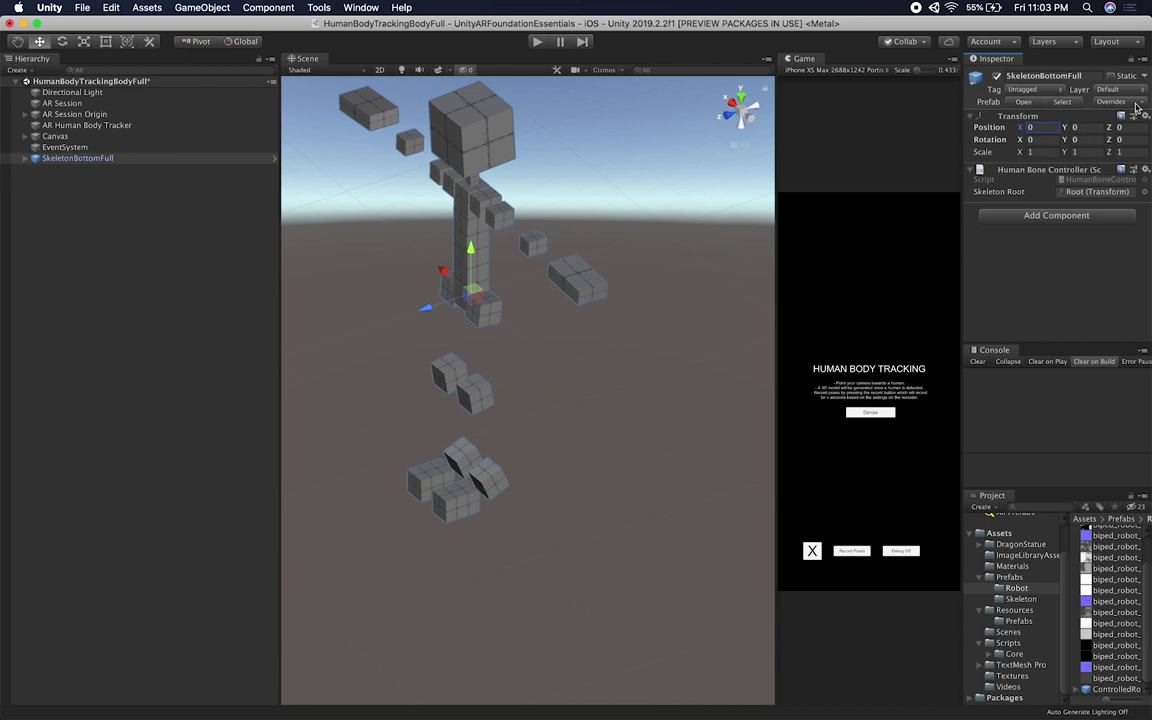
pyautogui.click(1108, 89)
pyautogui.click(1100, 88)
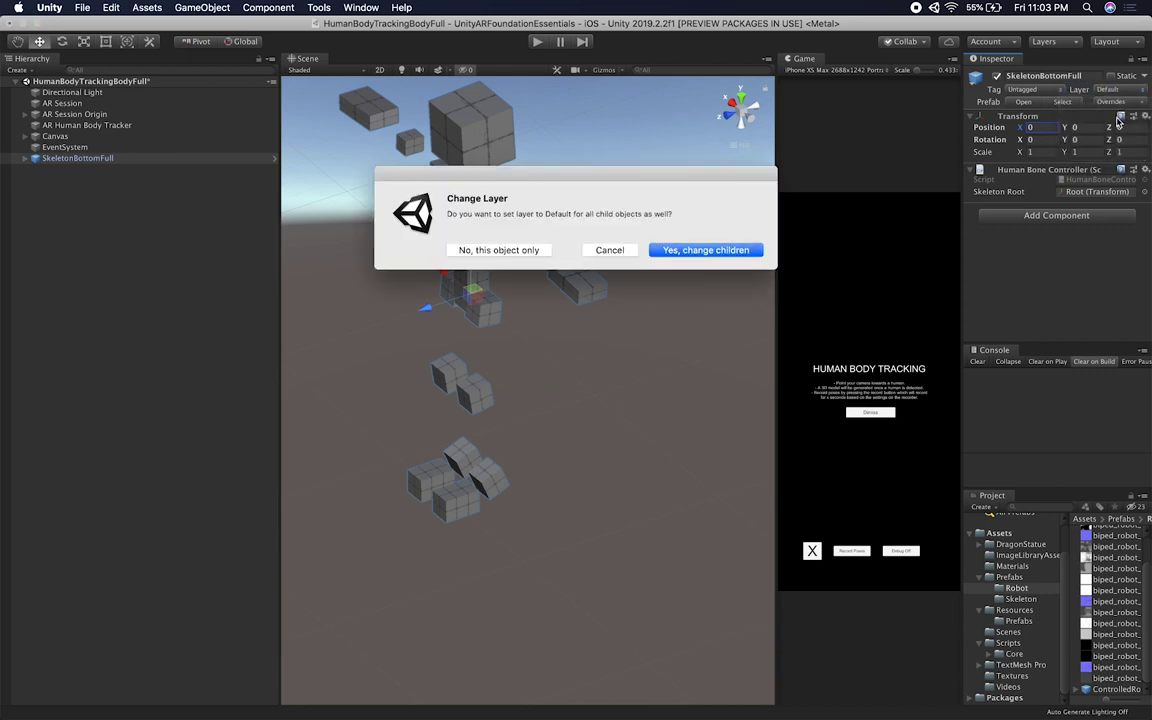
pyautogui.click(617, 251)
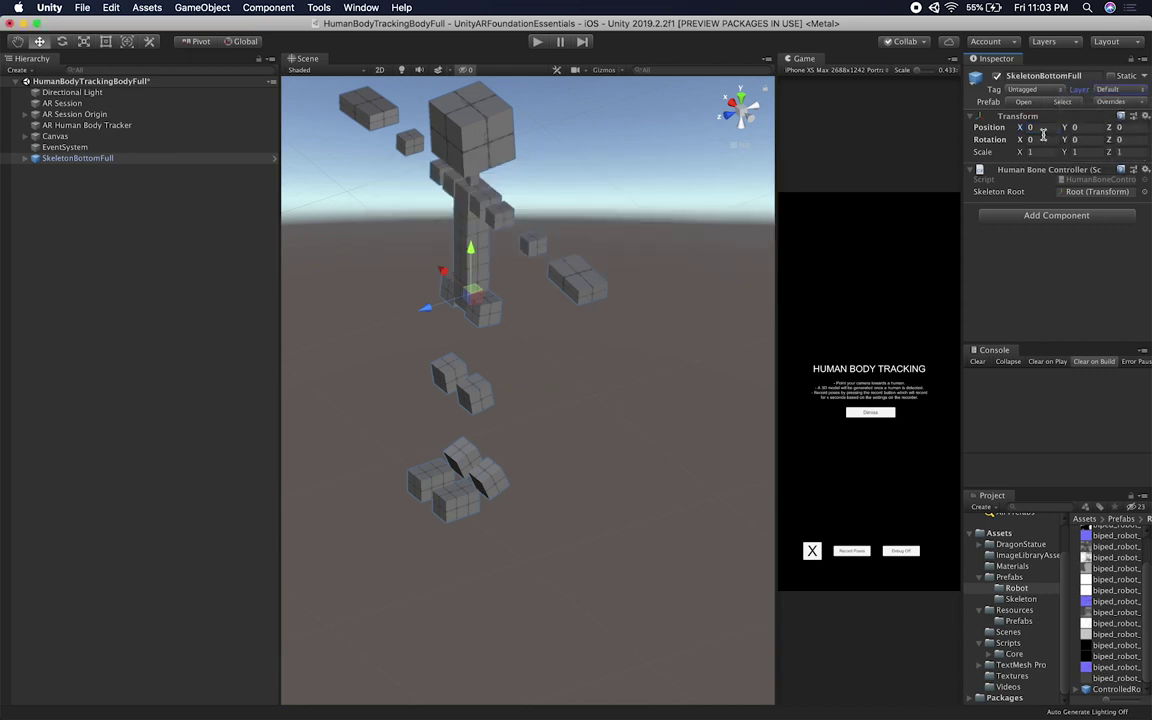
pyautogui.click(1111, 101)
pyautogui.click(1029, 338)
# Step: Delete SkeletonBottomFull from the scene, including a test copy placed from the Skeleton prefab folder
pyautogui.click(110, 160)
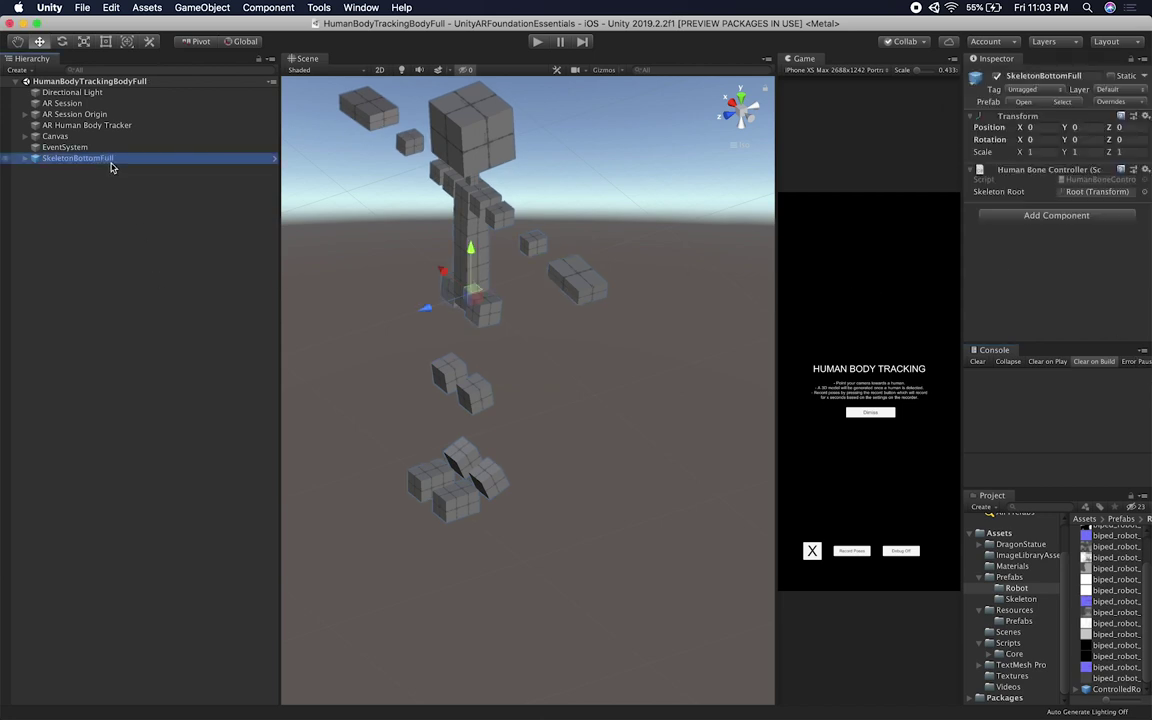
pyautogui.press('super+BackSpace')
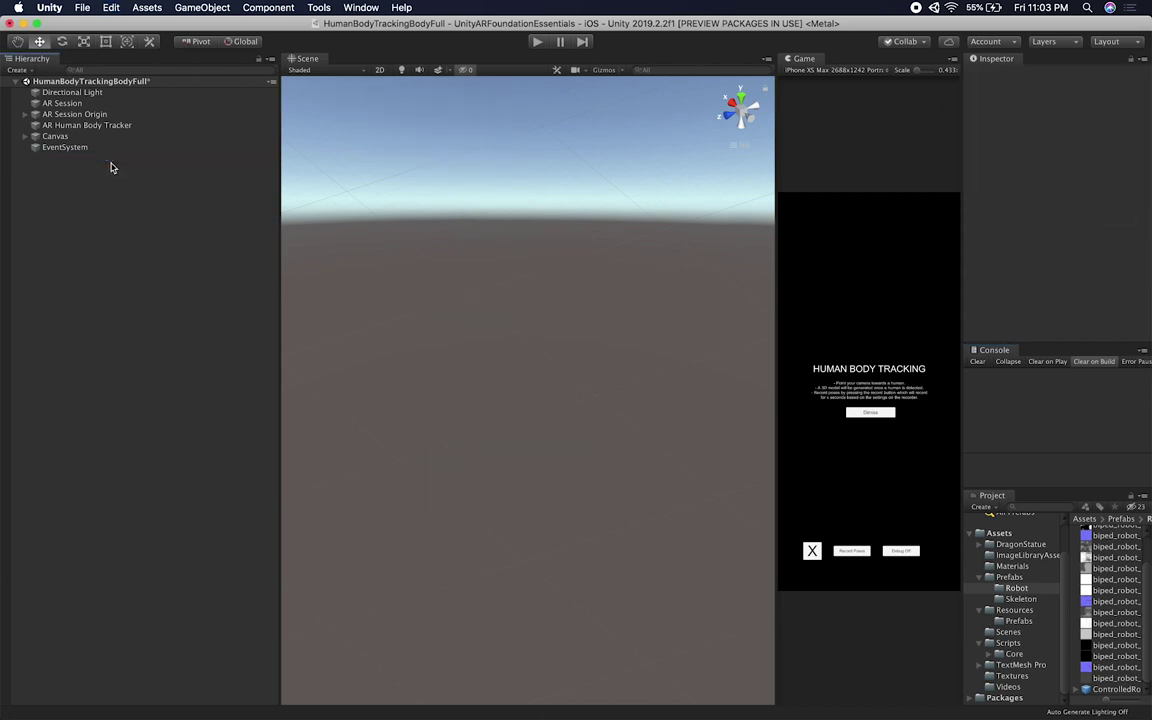
pyautogui.click(1021, 598)
pyautogui.moveTo(1090, 577); pyautogui.dragTo(525, 452)
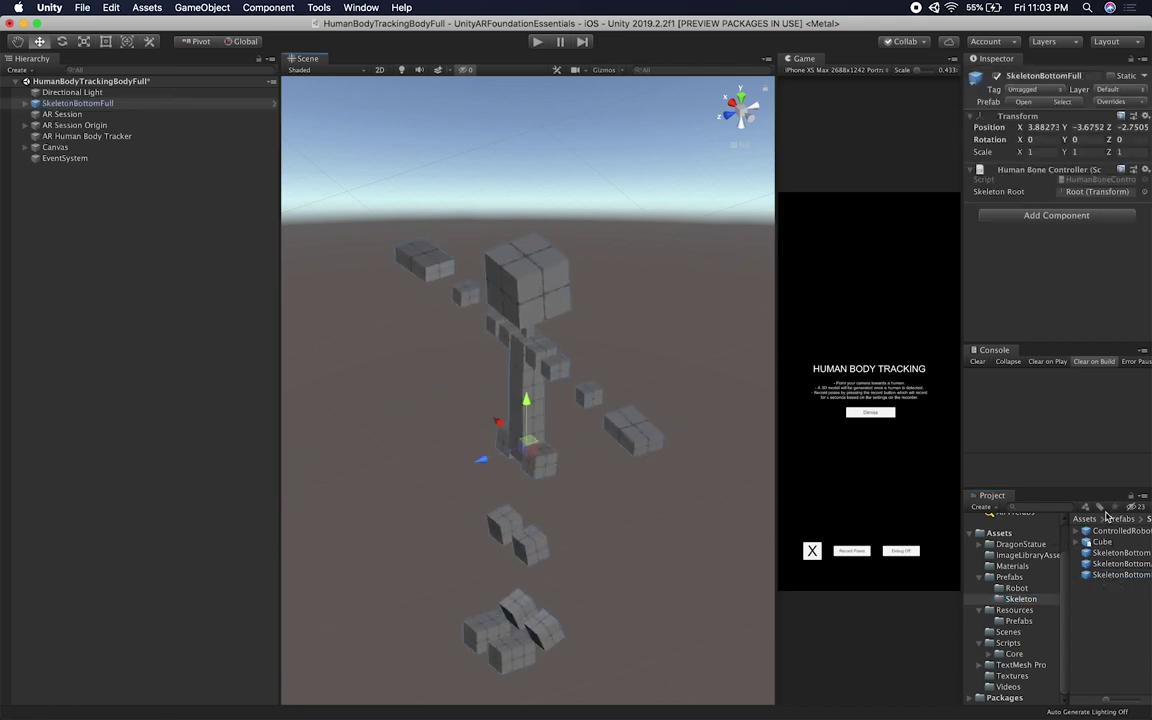
pyautogui.press('super+BackSpace')
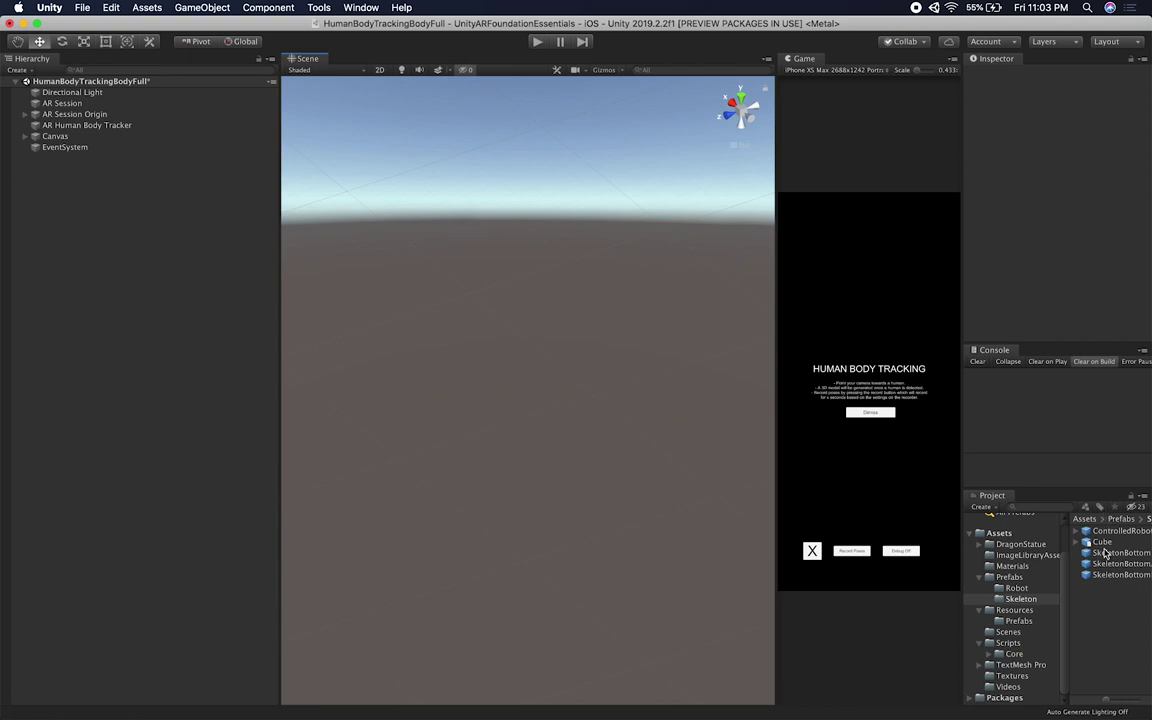
# Step: Set the root X position to 0 inside the SkeletonBottomFull prefab, return to the scene and save it
pyautogui.click(1109, 576)
pyautogui.click(1048, 111)
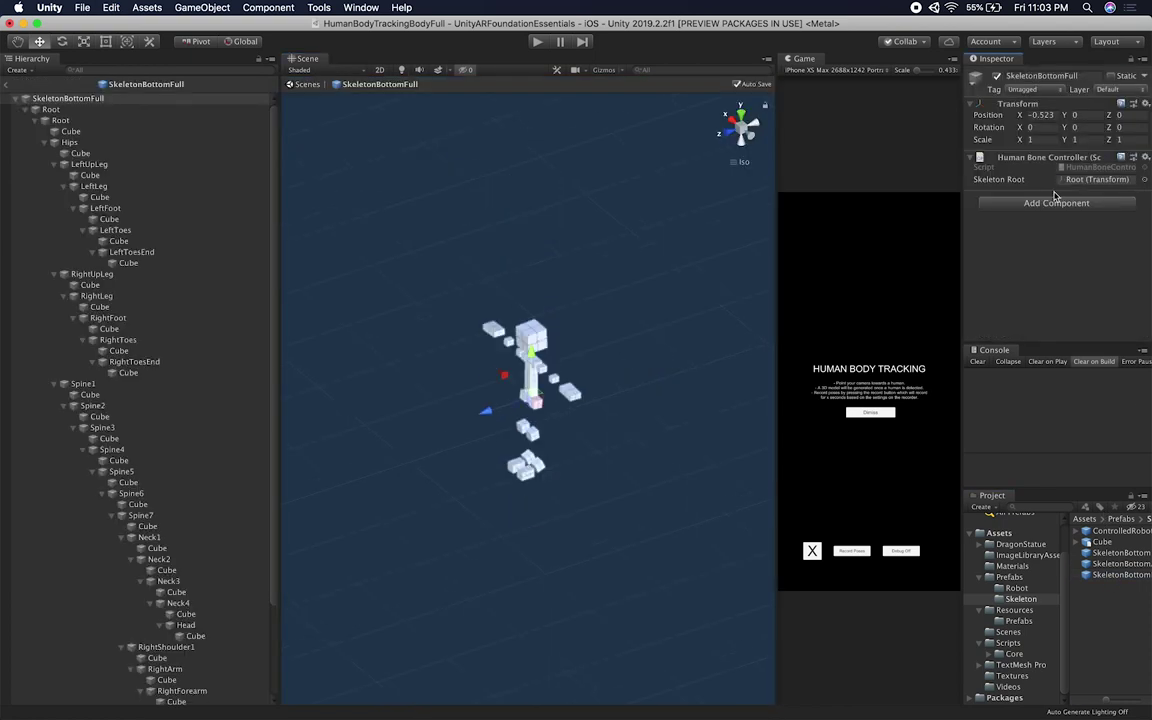
pyautogui.click(1037, 115)
pyautogui.write('0')
pyautogui.press('Return')
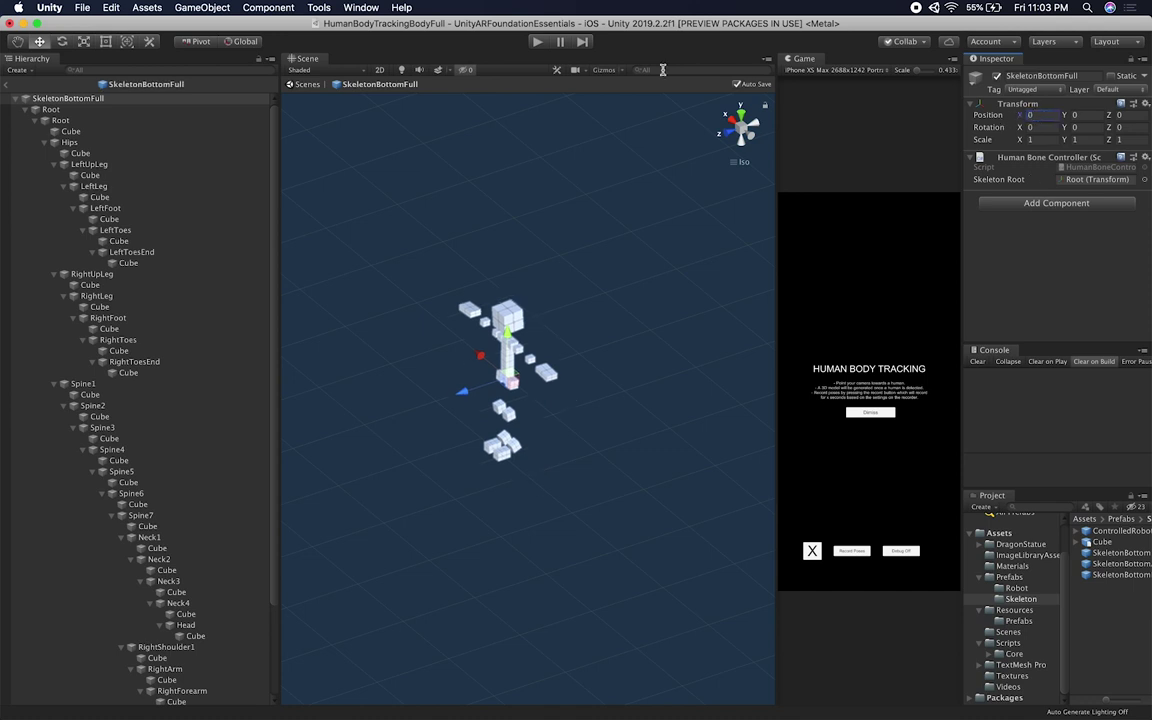
pyautogui.click(8, 85)
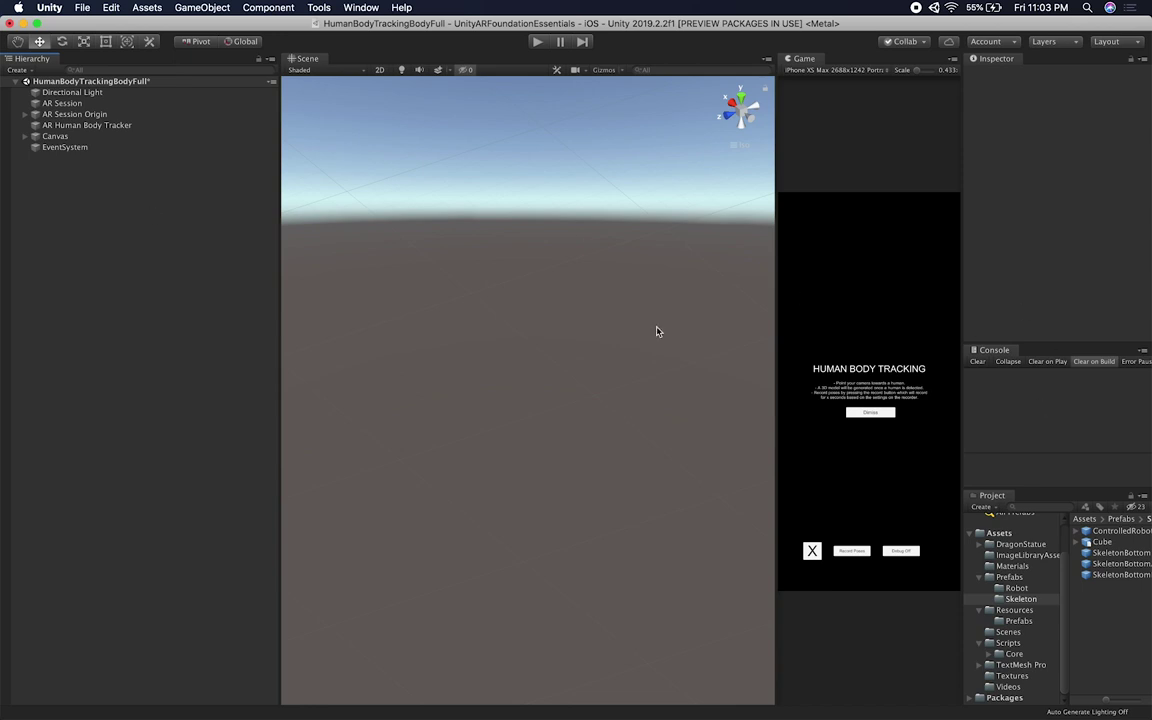
pyautogui.press('super+s')
# Step: Try to dock the Project panel beneath the Hierarchy and widen both panels
pyautogui.moveTo(990, 505); pyautogui.dragTo(350, 615)
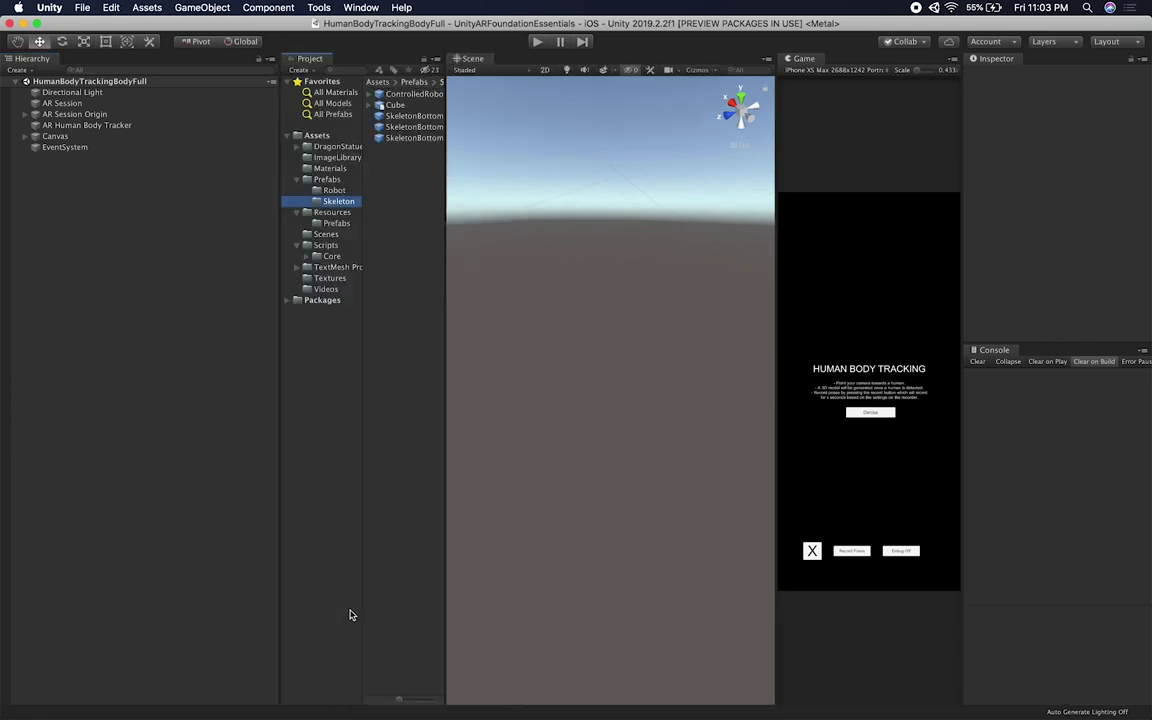
pyautogui.moveTo(296, 59); pyautogui.dragTo(76, 651)
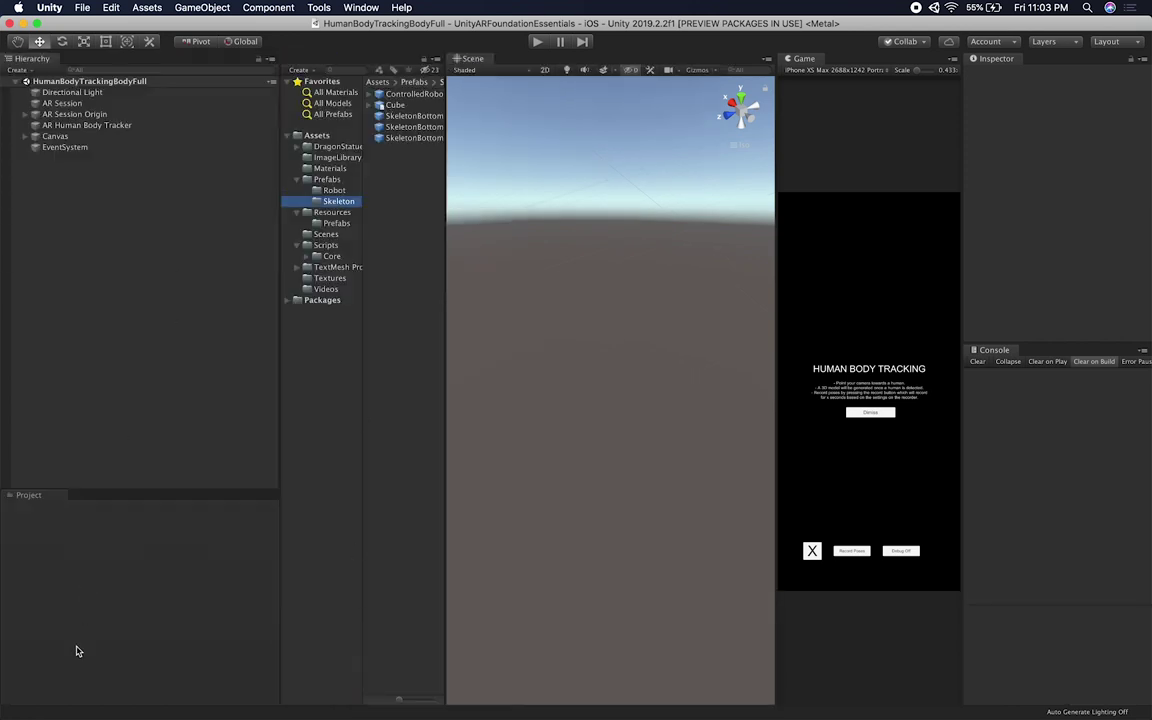
pyautogui.moveTo(185, 586); pyautogui.dragTo(633, 616)
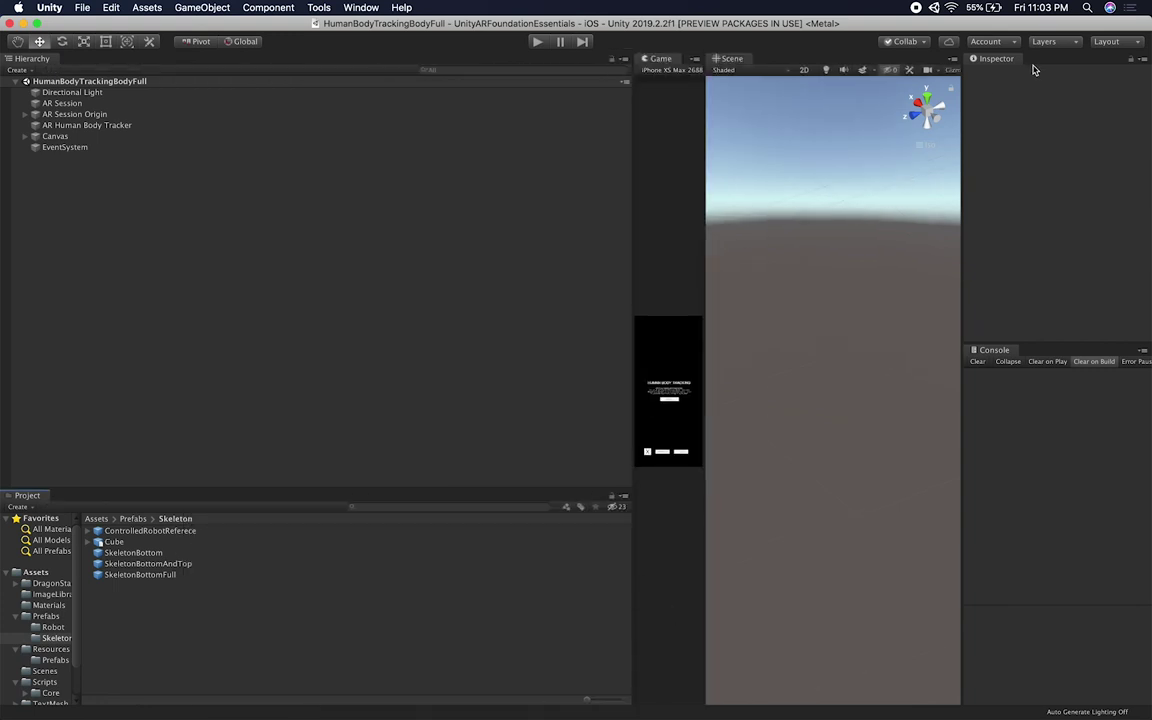
# Step: Switch the editor to the Default layout, expand the scene's objects and dock the Game view beside the Scene view
pyautogui.click(1105, 41)
pyautogui.click(975, 74)
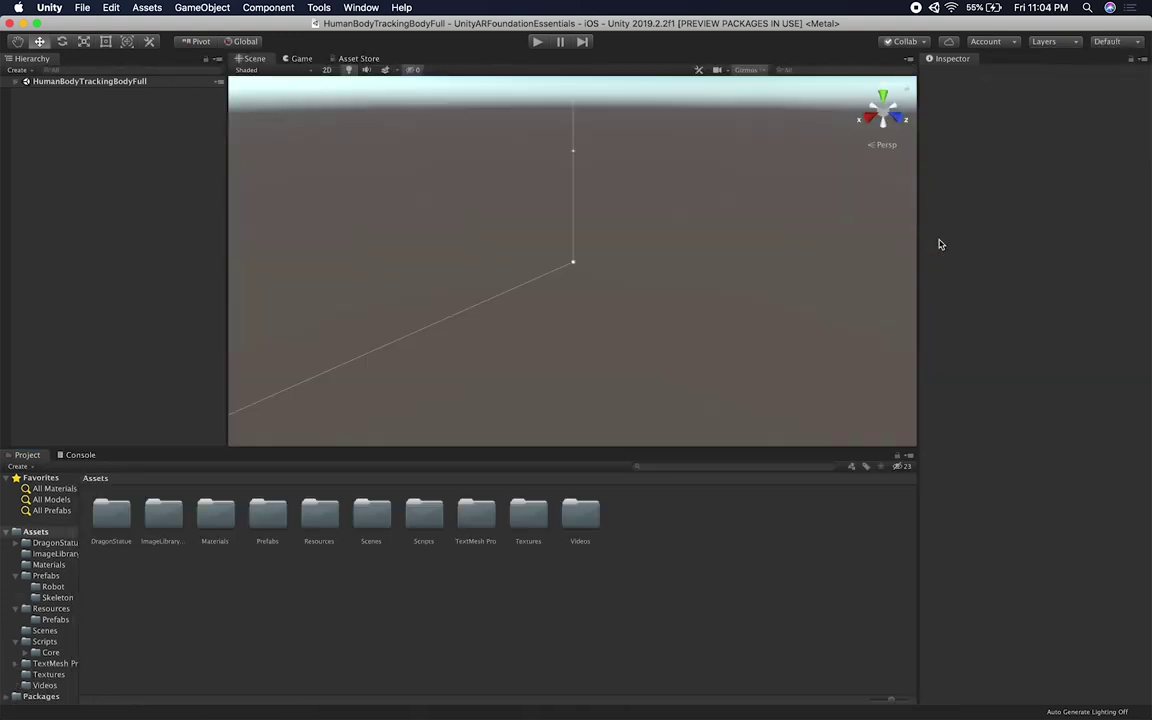
pyautogui.click(25, 81)
pyautogui.click(52, 92)
pyautogui.moveTo(303, 62); pyautogui.dragTo(673, 222)
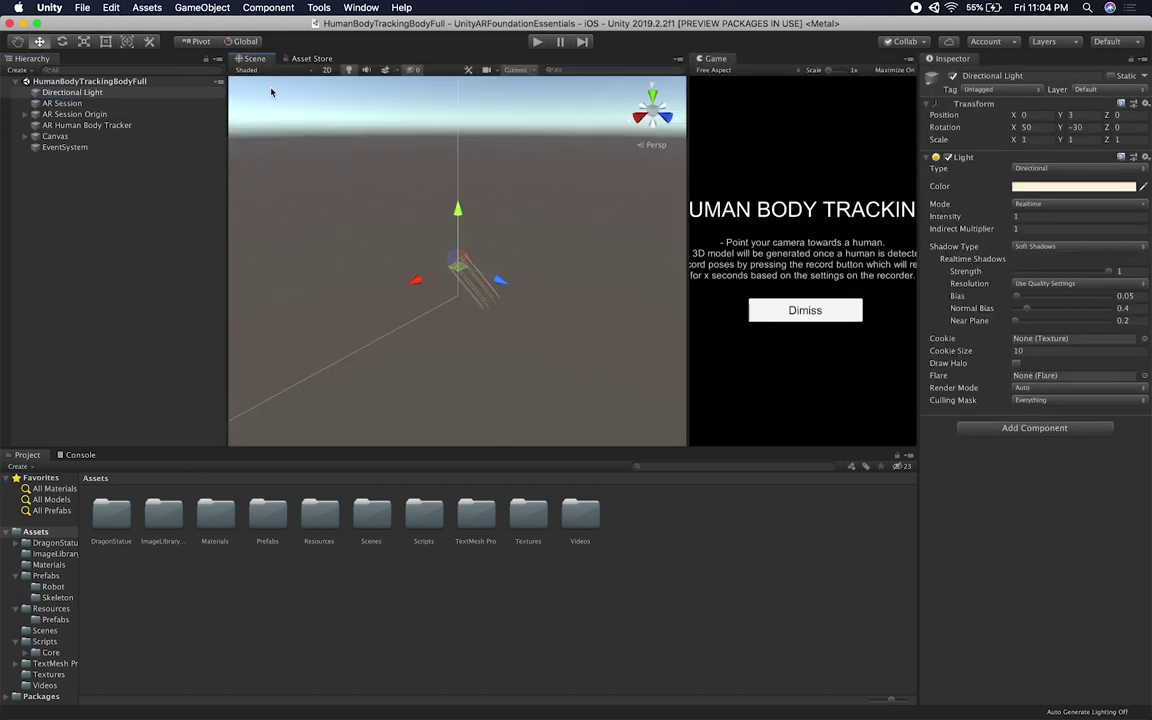
# Step: Set the Game view resolution to iPhone X/XS 2436x1125 Portrait
pyautogui.click(714, 70)
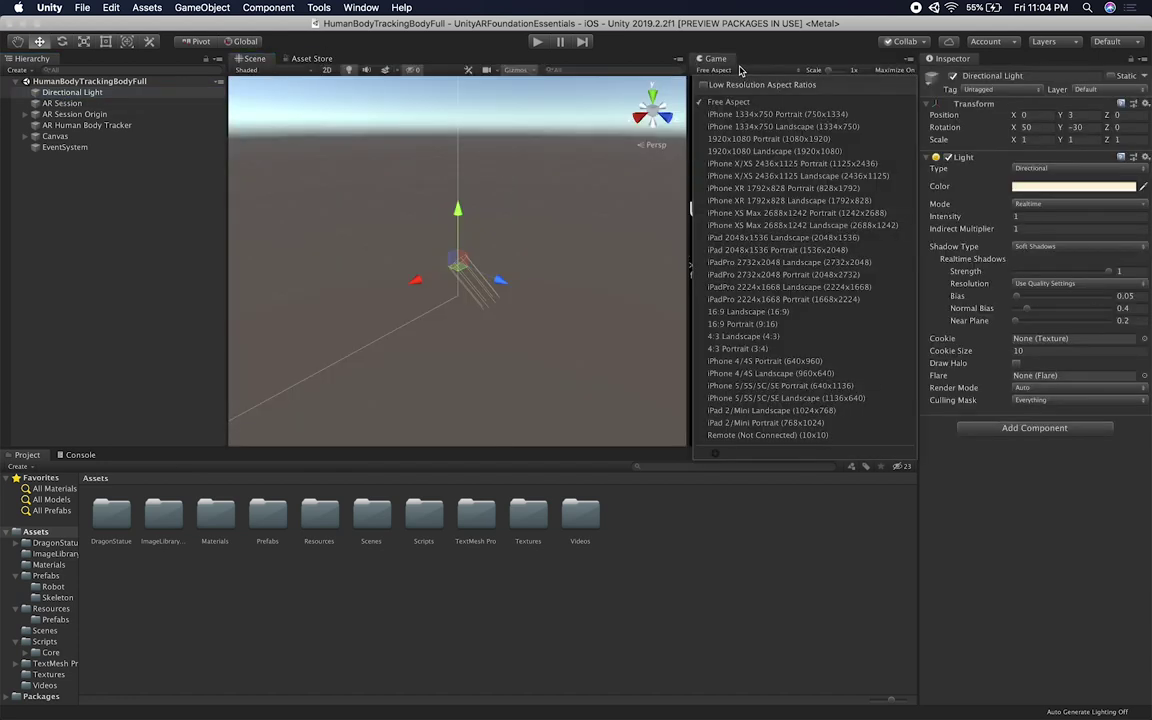
pyautogui.click(763, 164)
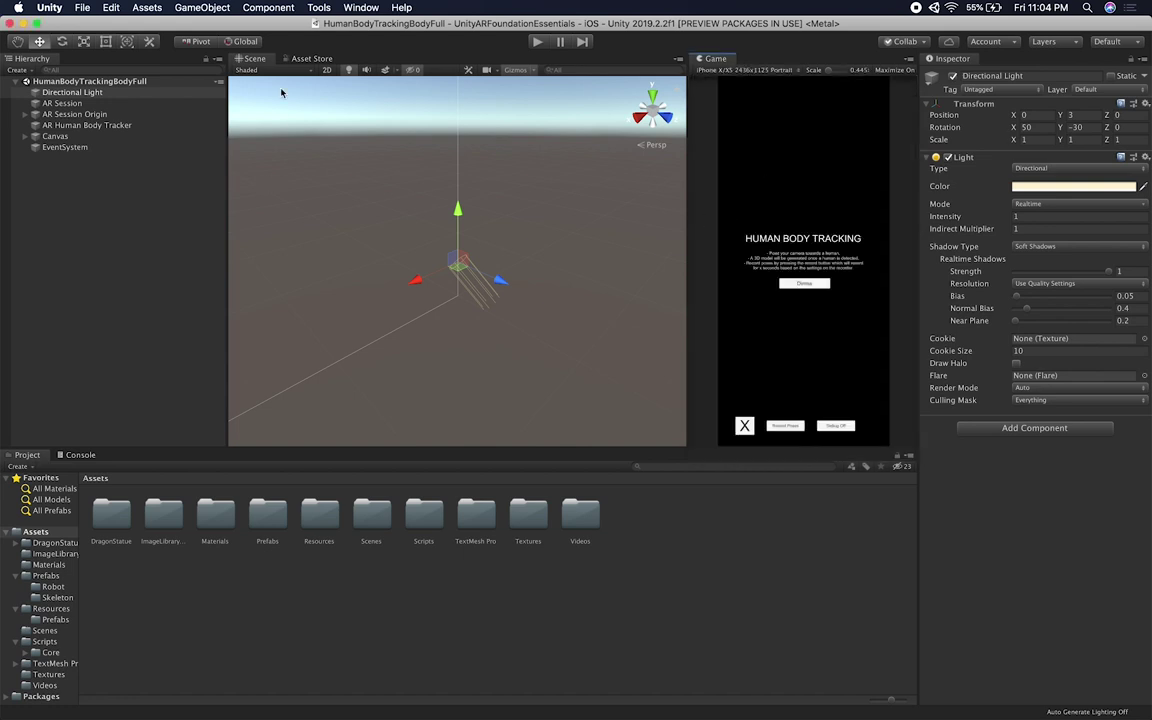
pyautogui.click(327, 70)
pyautogui.click(327, 70)
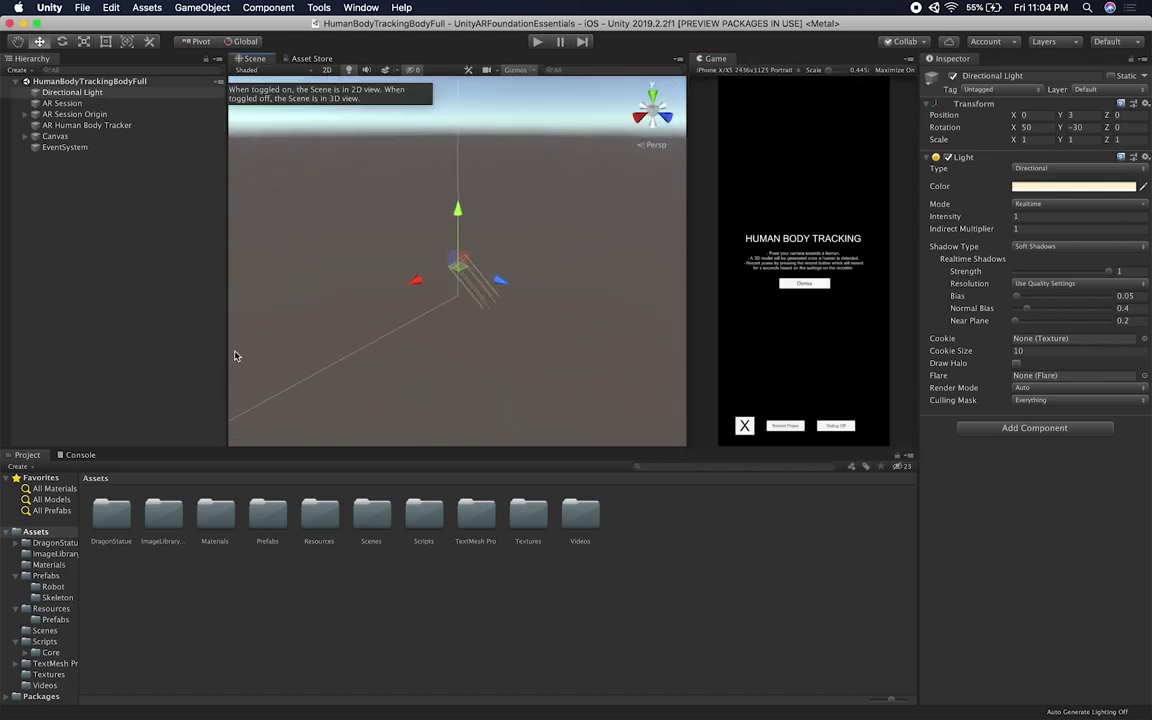
# Step: Assign SkeletonBottomFull from the Skeleton prefabs as the Skeleton Prefab of AR Human Body Tracker
pyautogui.click(80, 124)
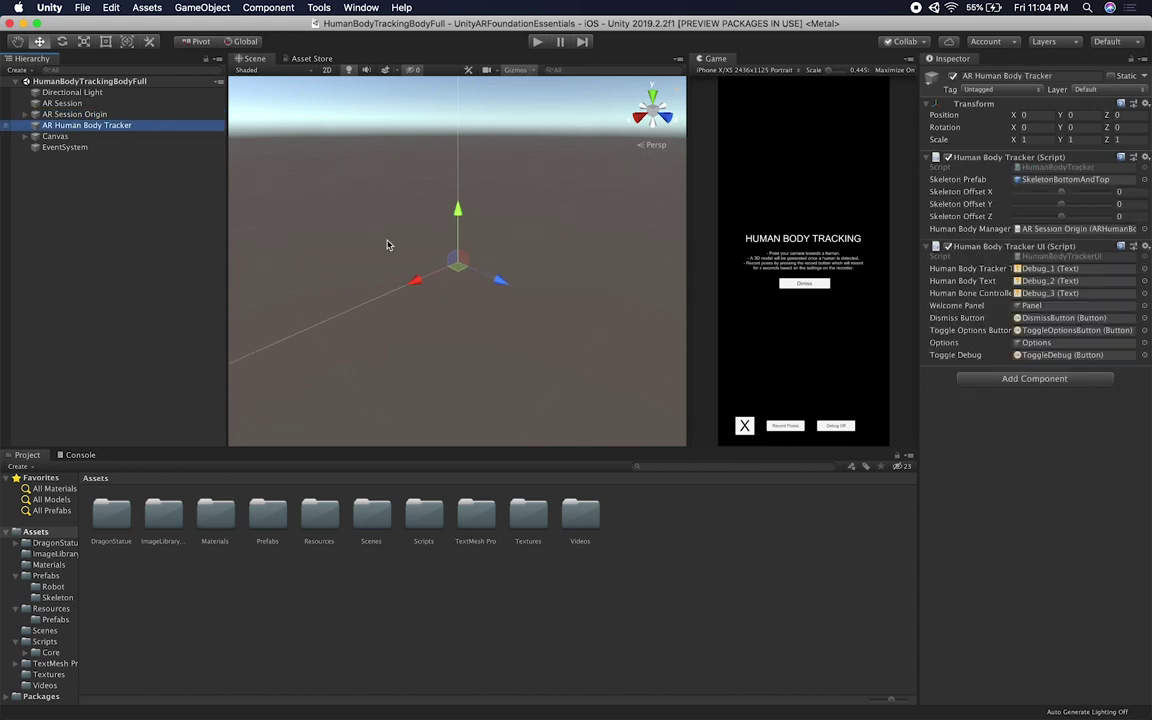
pyautogui.click(57, 597)
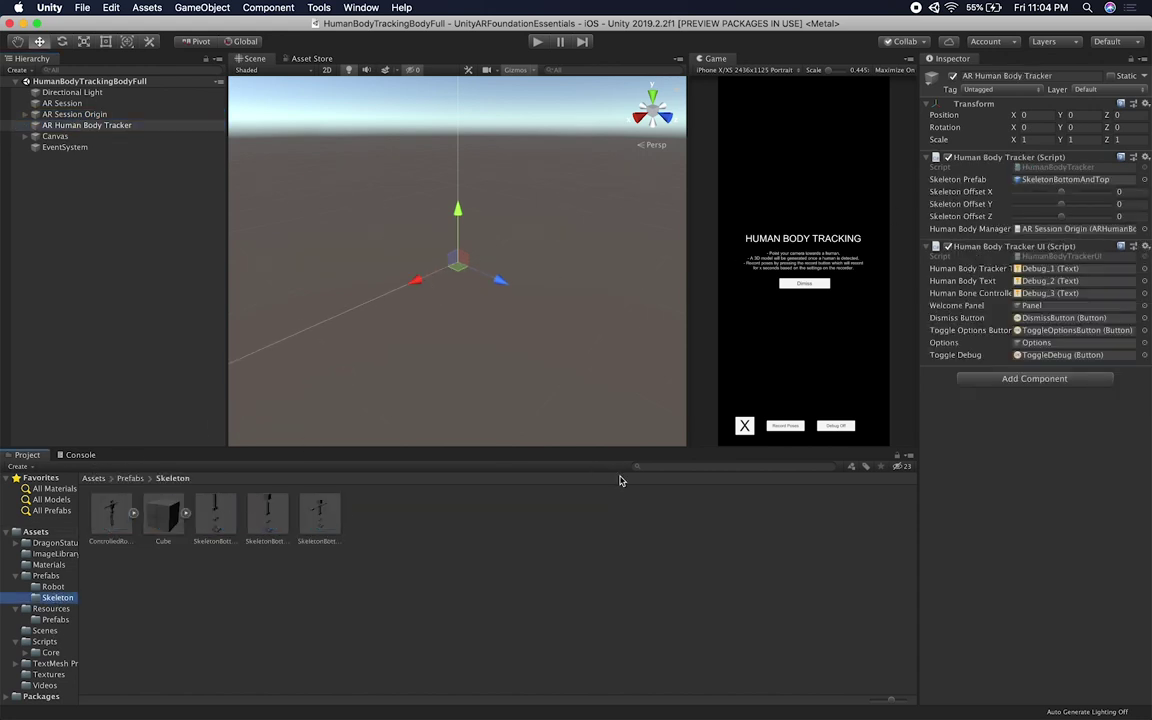
pyautogui.moveTo(887, 699); pyautogui.dragTo(840, 703)
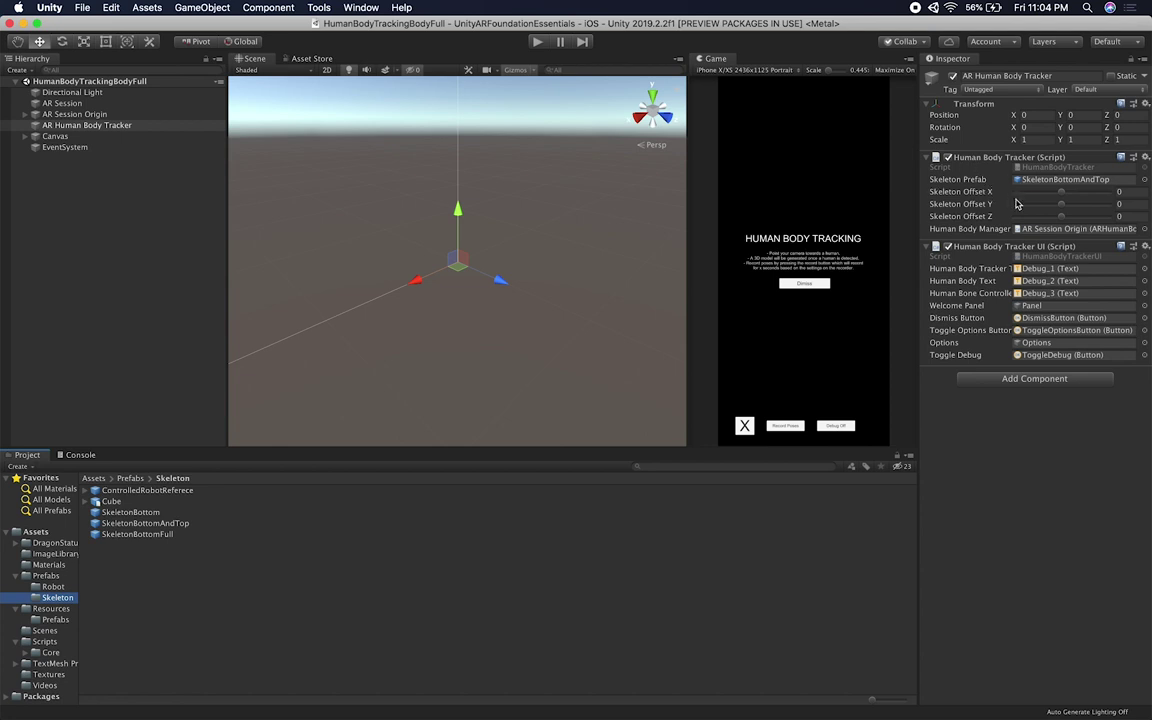
pyautogui.moveTo(156, 539); pyautogui.dragTo(1005, 178)
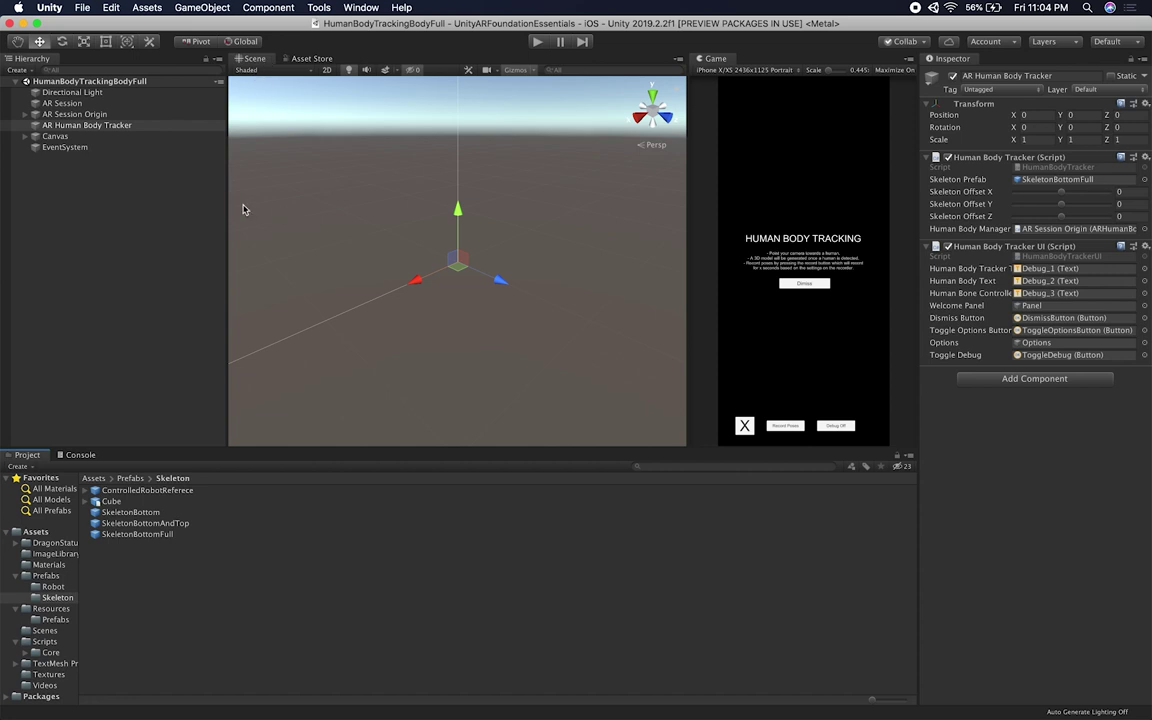
# Step: Build the HumanBodyTrackingBodyFull scene for iOS into the BodyTracking folder on the Desktop, replacing the existing one
pyautogui.click(84, 8)
pyautogui.click(138, 139)
pyautogui.scroll(-10, 540, 262)
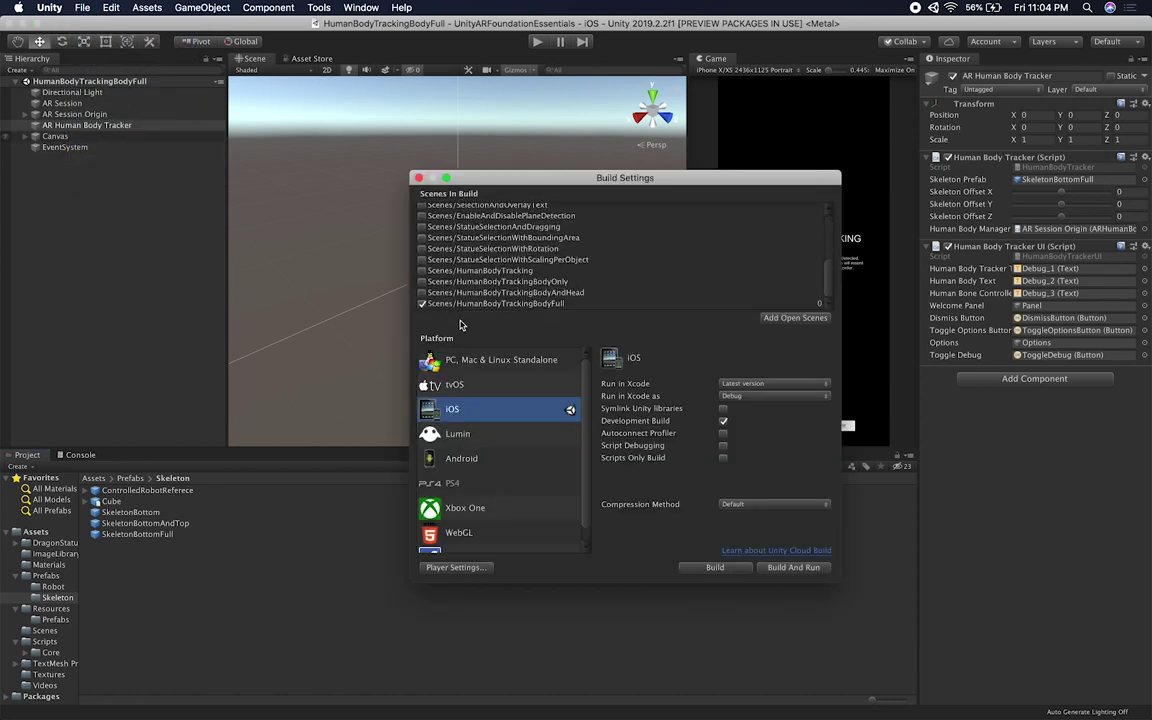
pyautogui.click(714, 568)
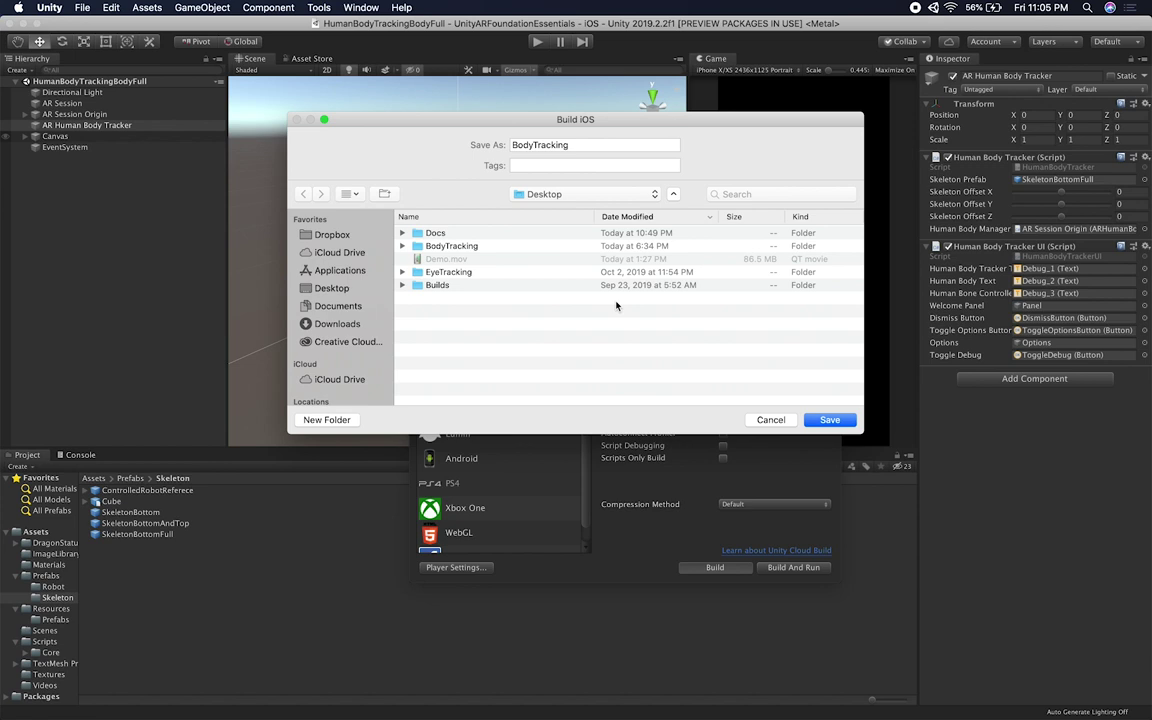
pyautogui.click(848, 425)
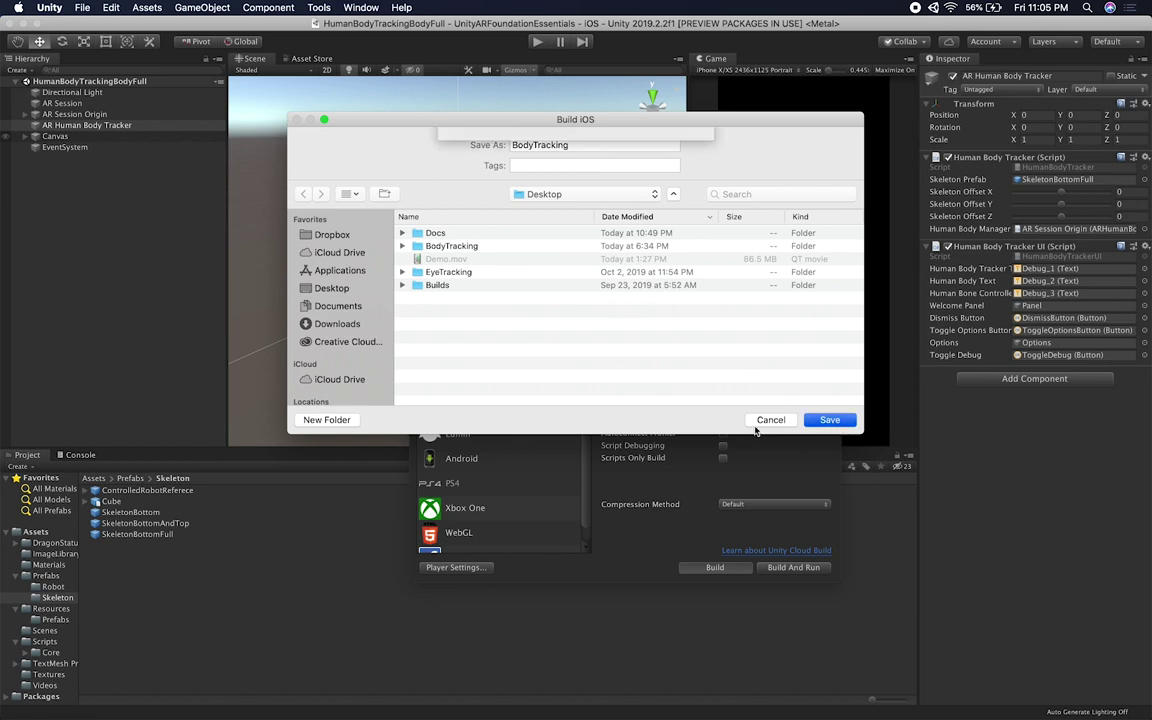
pyautogui.click(621, 194)
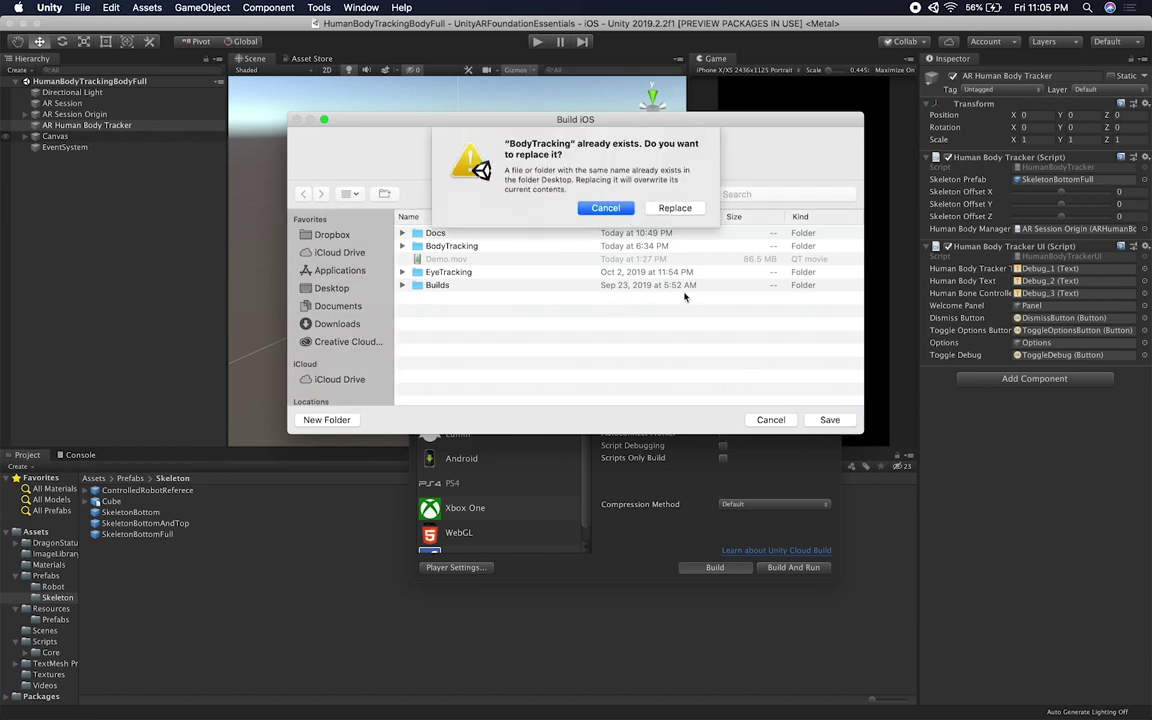
pyautogui.click(675, 207)
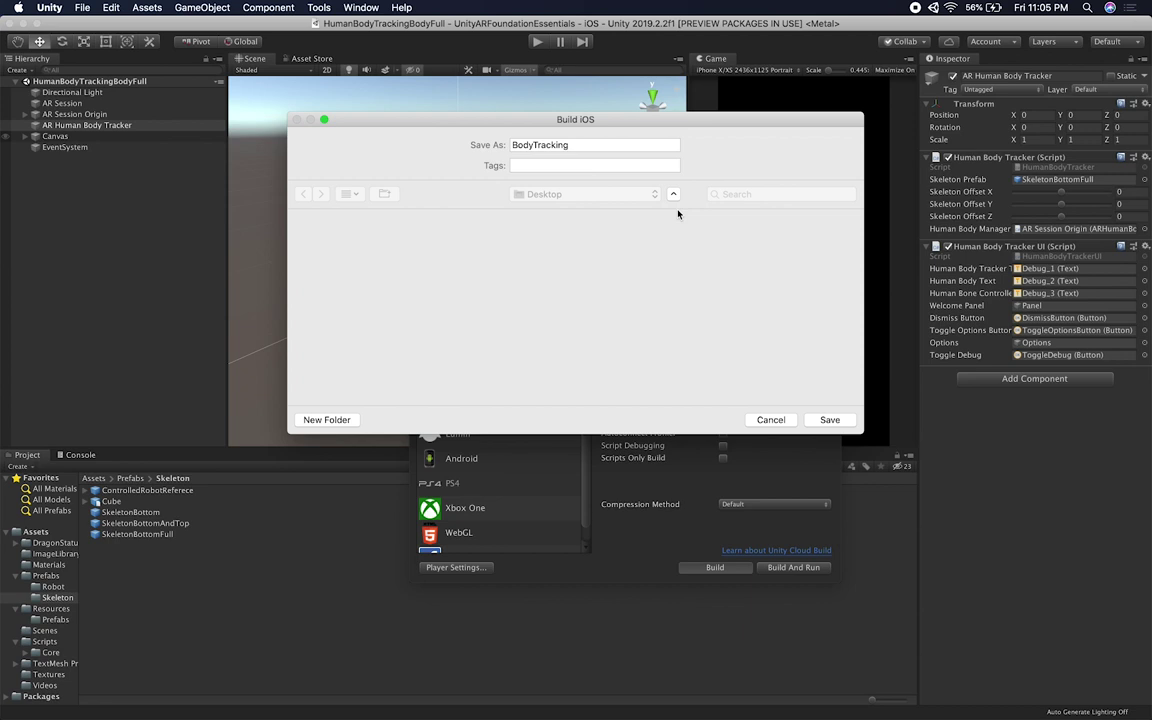
pyautogui.press('Return')
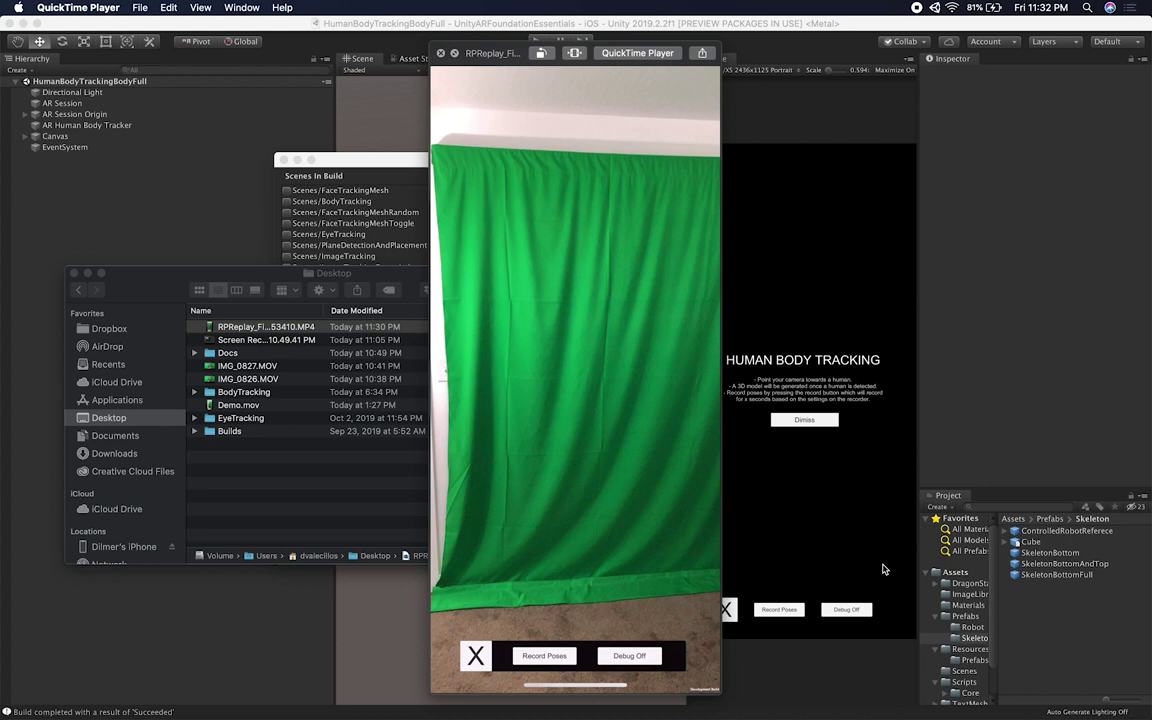
# Step: Play and skim the device recording in QuickTime Player to examine how the skeleton cubes follow the body, close it and return to Unity
pyautogui.moveTo(478, 651)
pyautogui.click(447, 680)
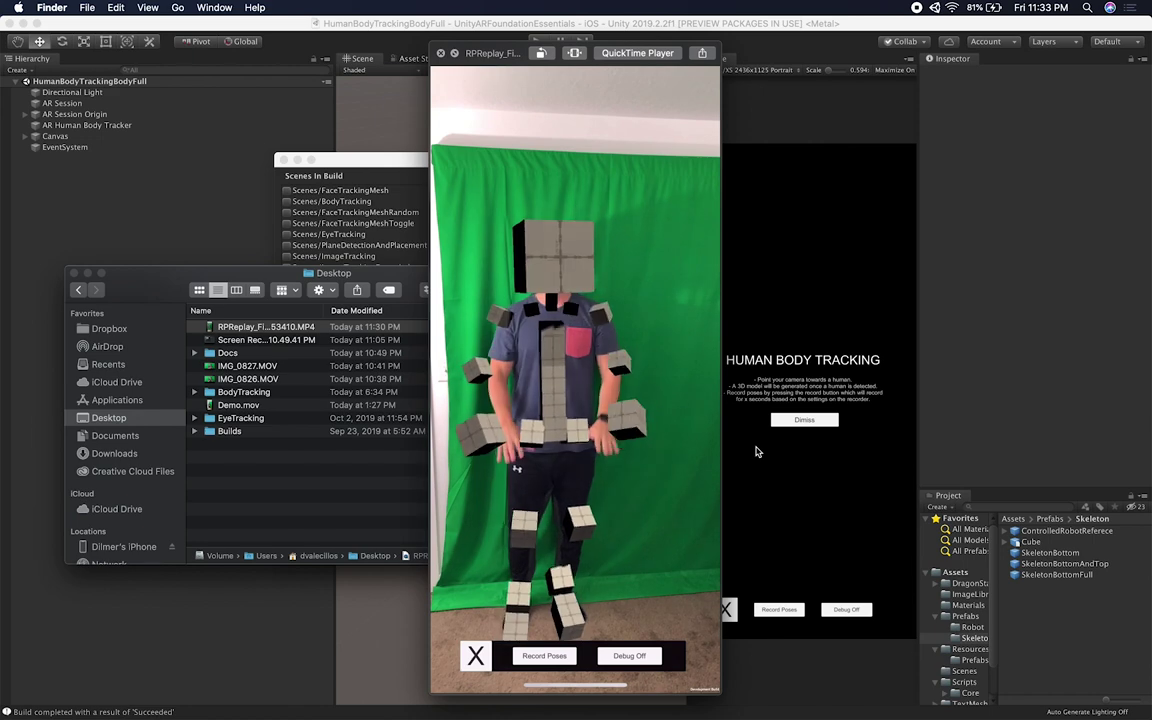
pyautogui.moveTo(594, 690)
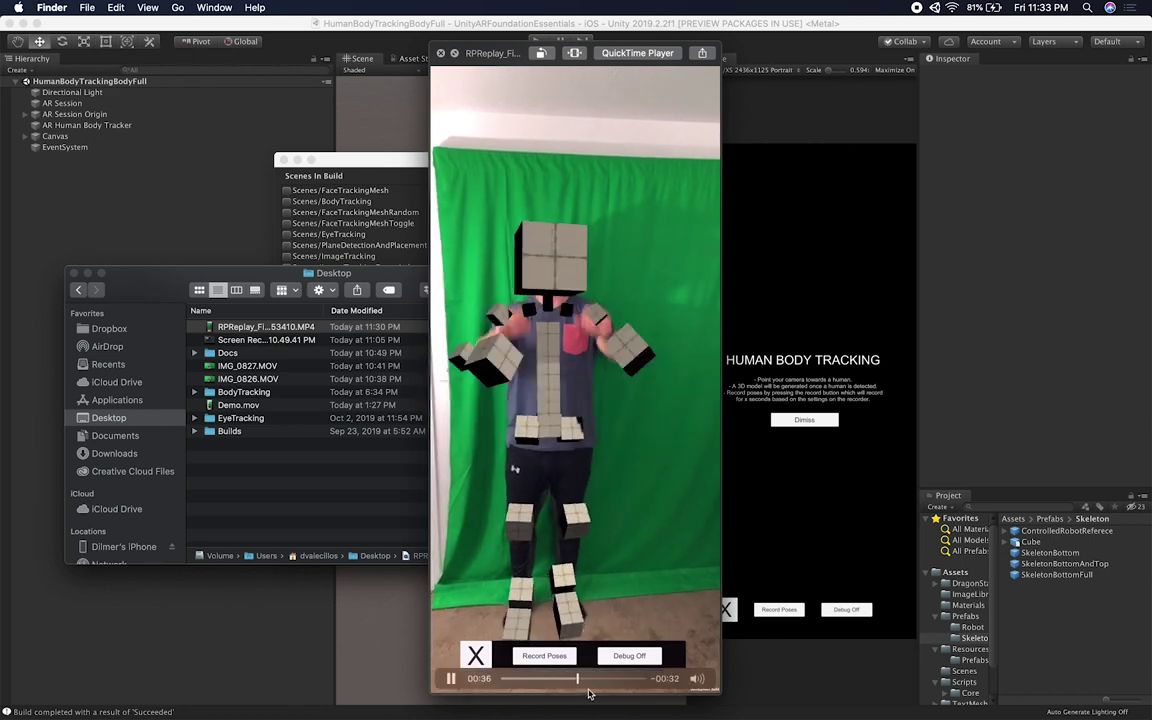
pyautogui.click(594, 681)
pyautogui.moveTo(594, 681); pyautogui.dragTo(626, 680)
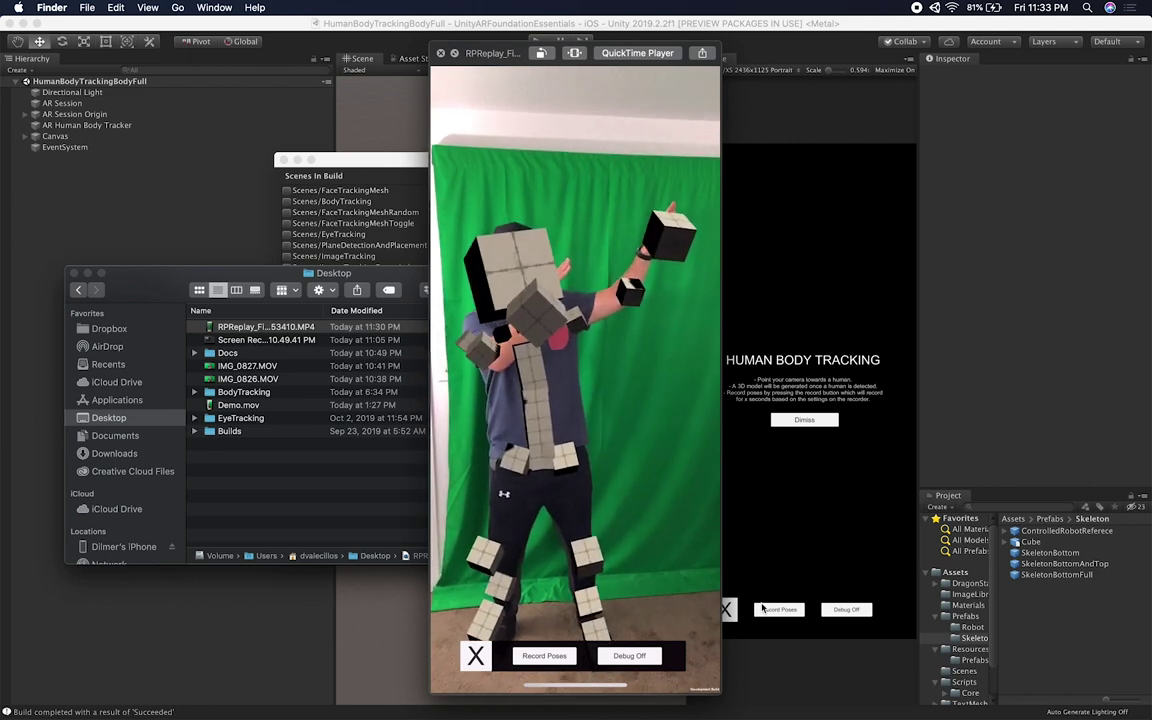
pyautogui.moveTo(686, 636)
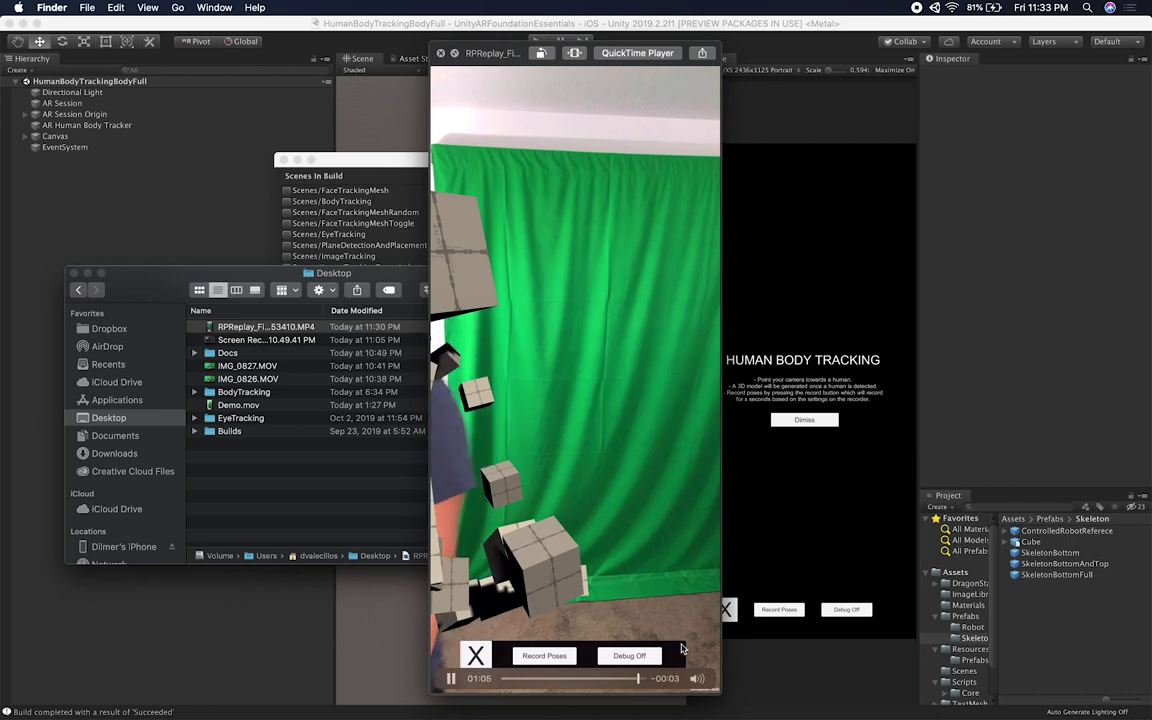
pyautogui.moveTo(615, 678); pyautogui.dragTo(596, 679)
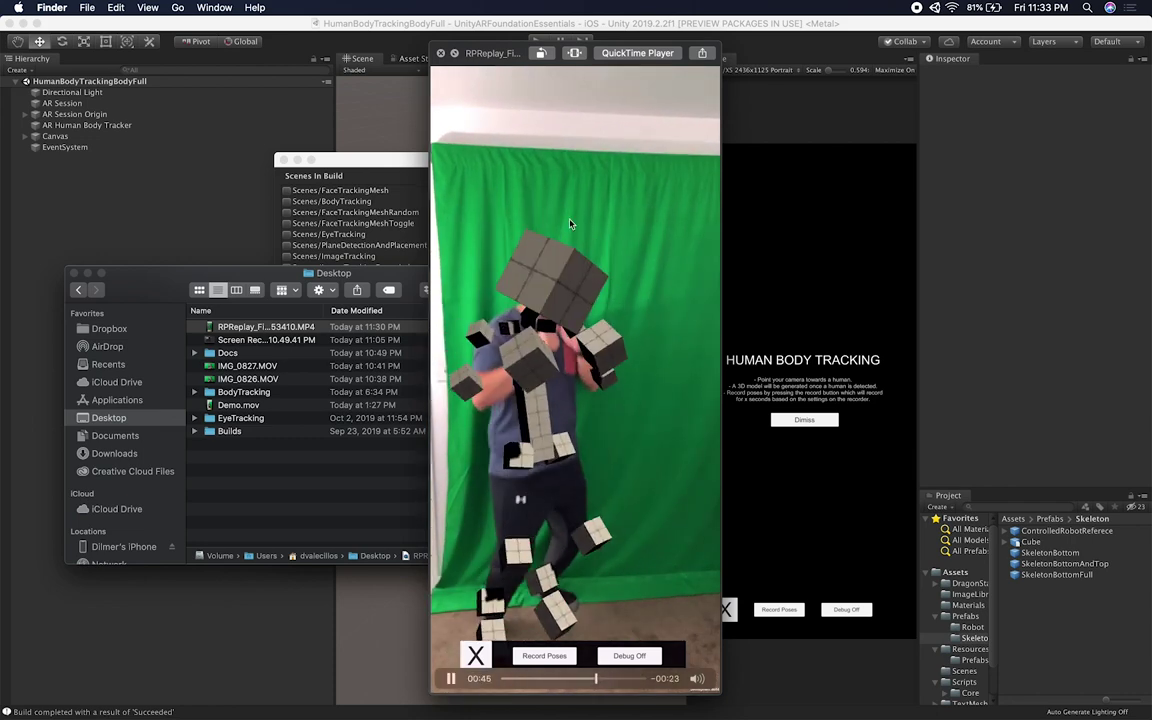
pyautogui.click(440, 54)
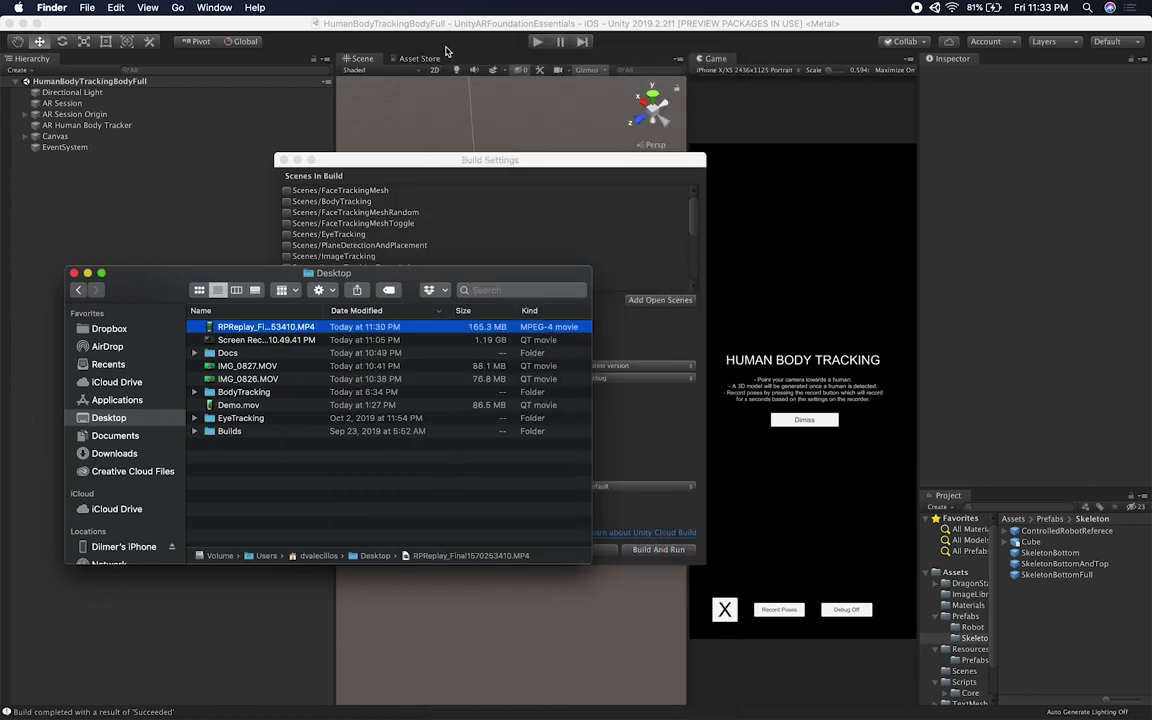
pyautogui.click(446, 50)
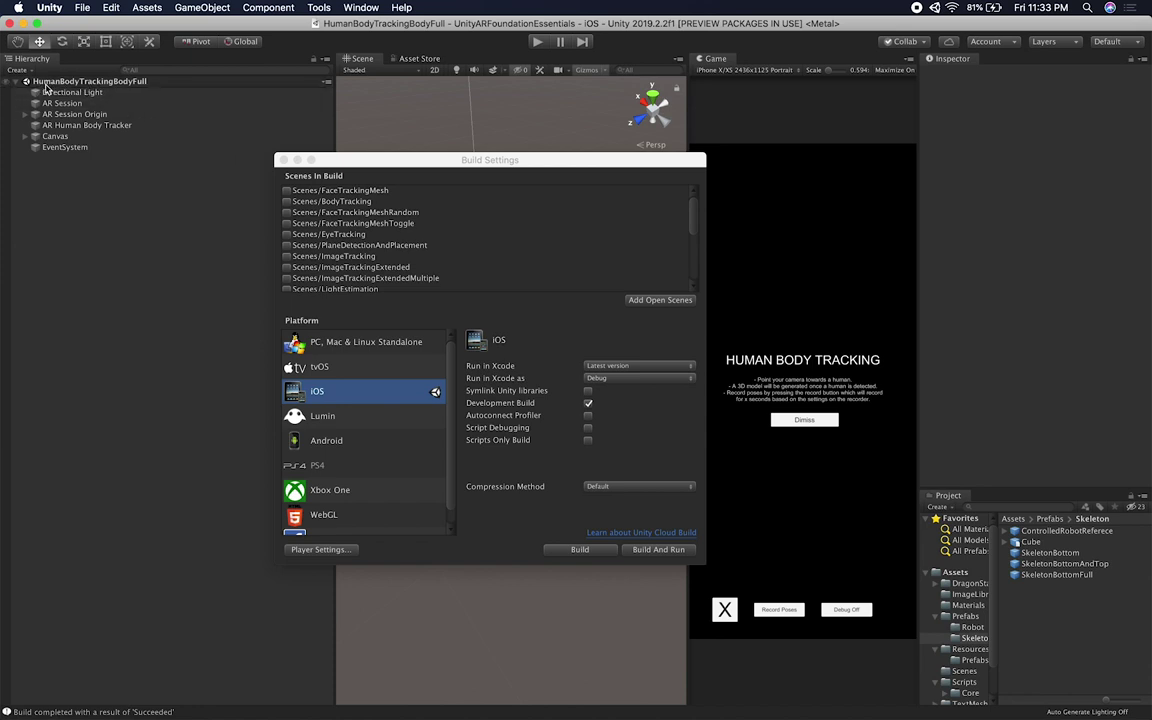